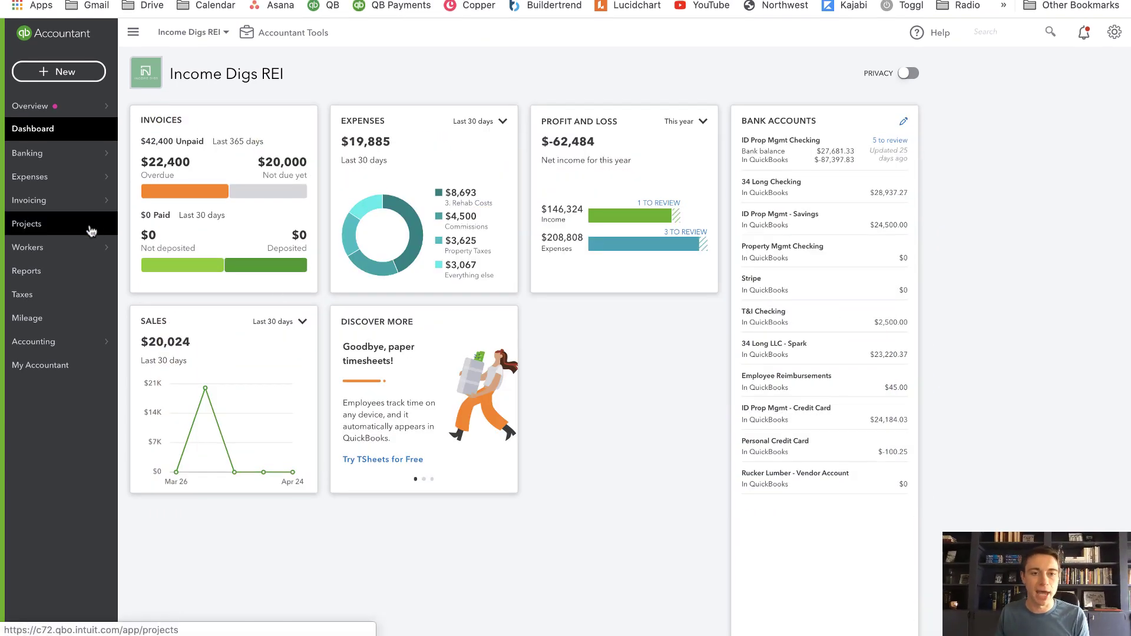
Review the 264 Union - Rehab project overview and the Profit and Loss - Next Year custom report.
click(91, 230)
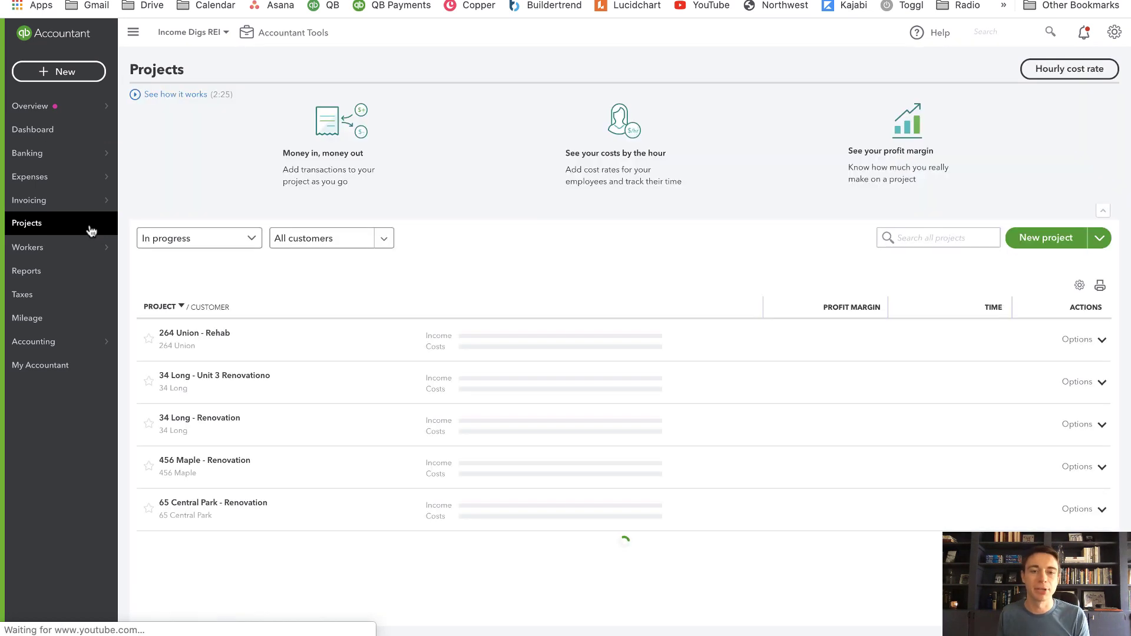
click(209, 335)
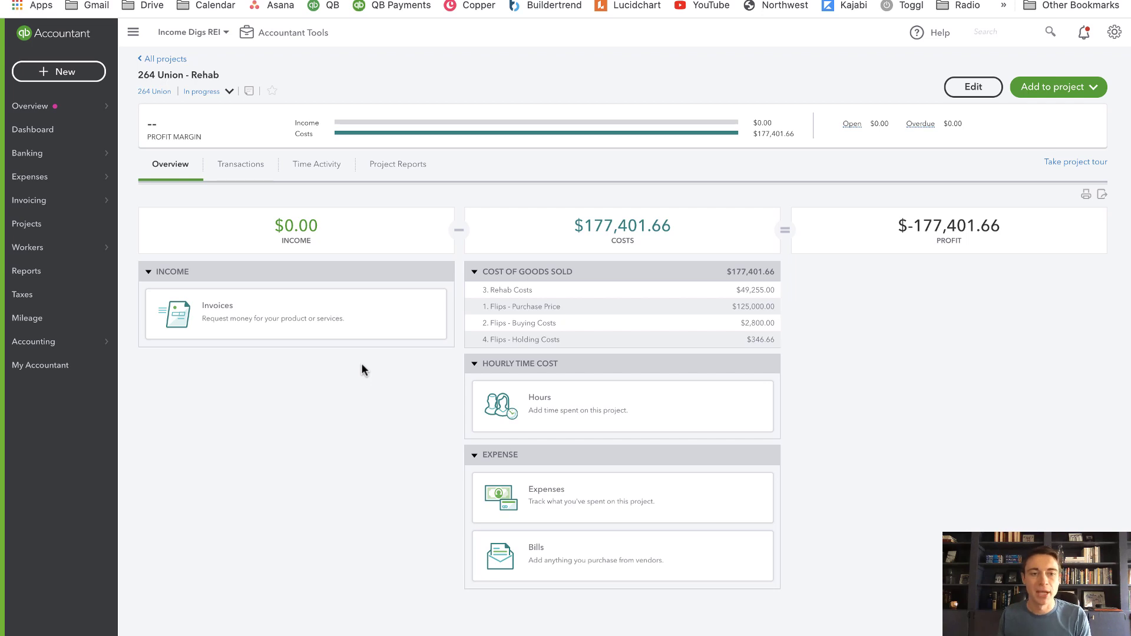
click(73, 273)
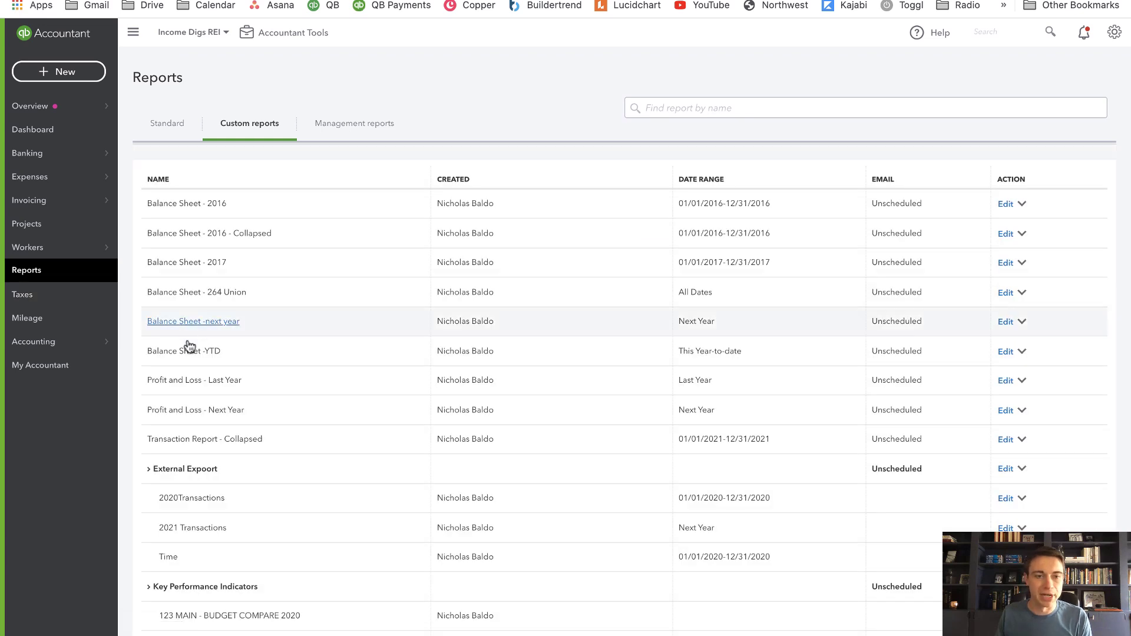
click(201, 409)
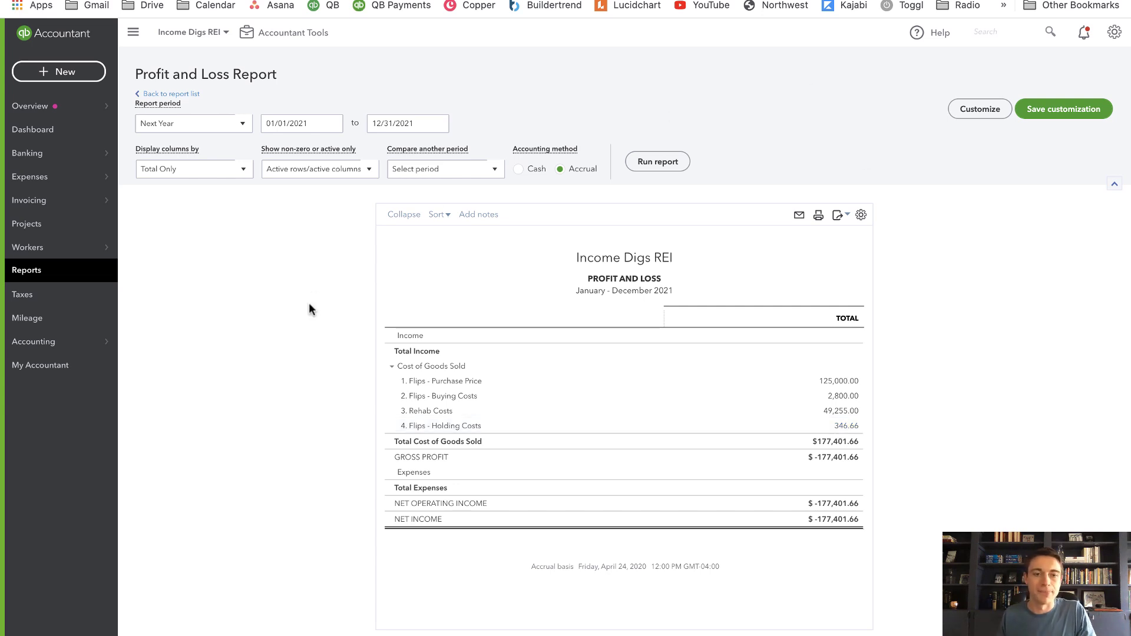
Open the Balance Sheet - 264 Union report, inspect the journal entry behind the ID Prop Mgmt Checking balance, and return to the report.
click(66, 272)
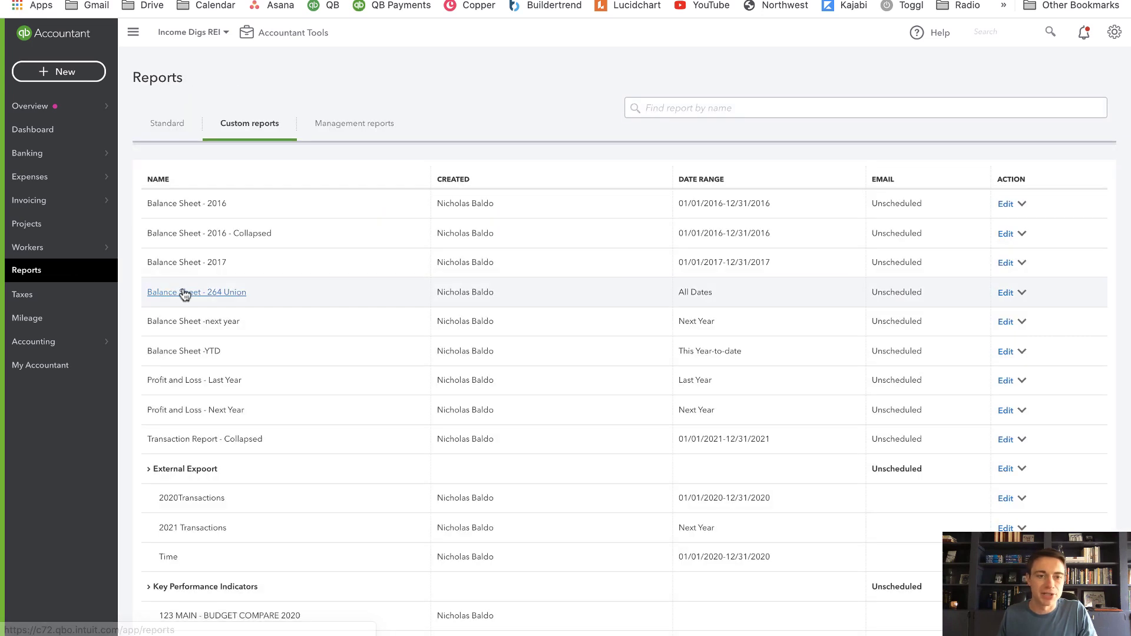
click(185, 293)
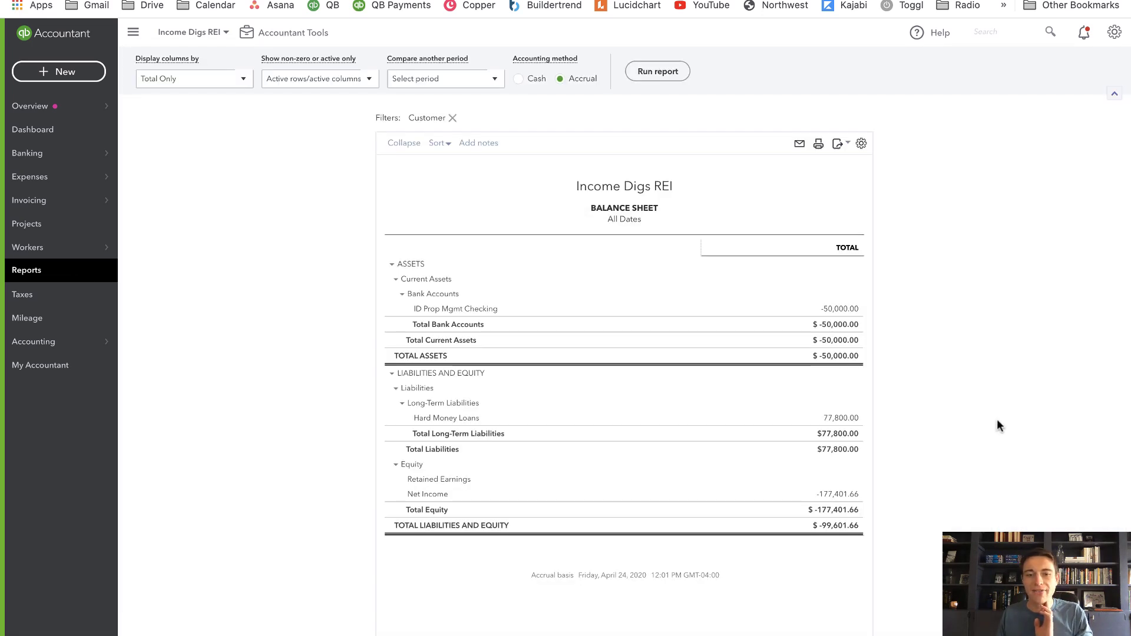
click(841, 309)
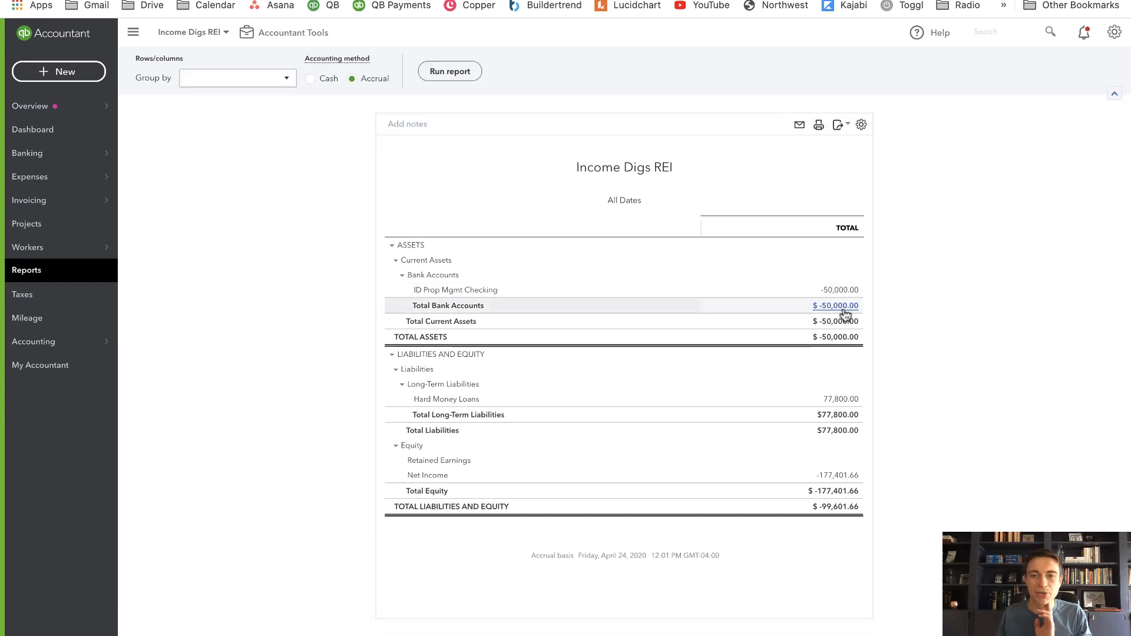
click(750, 381)
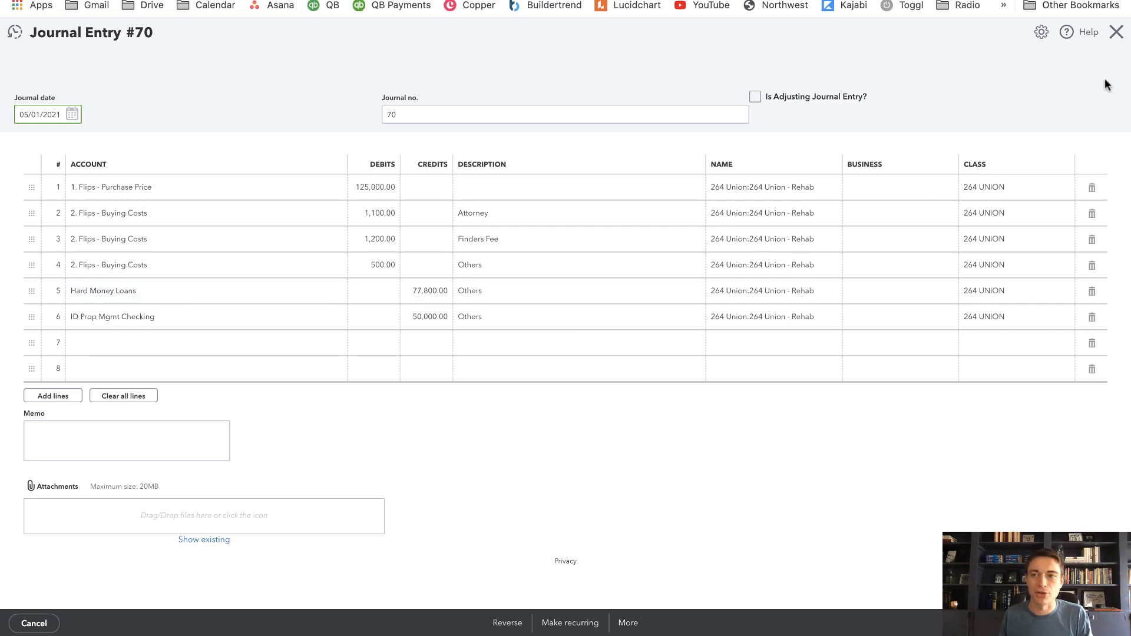
click(1116, 31)
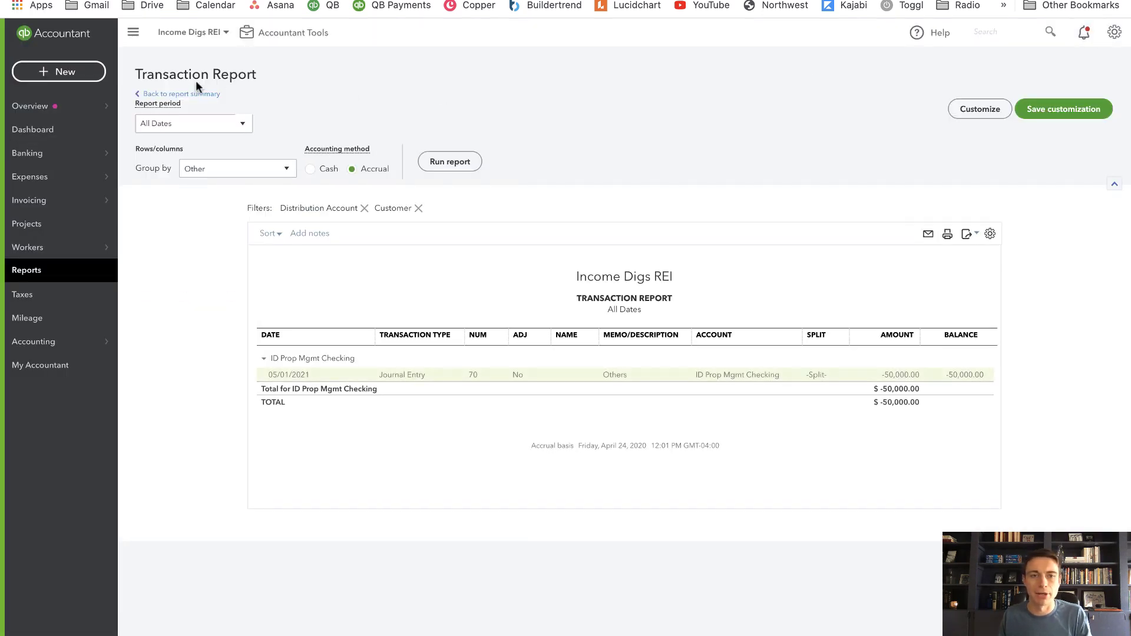
click(183, 94)
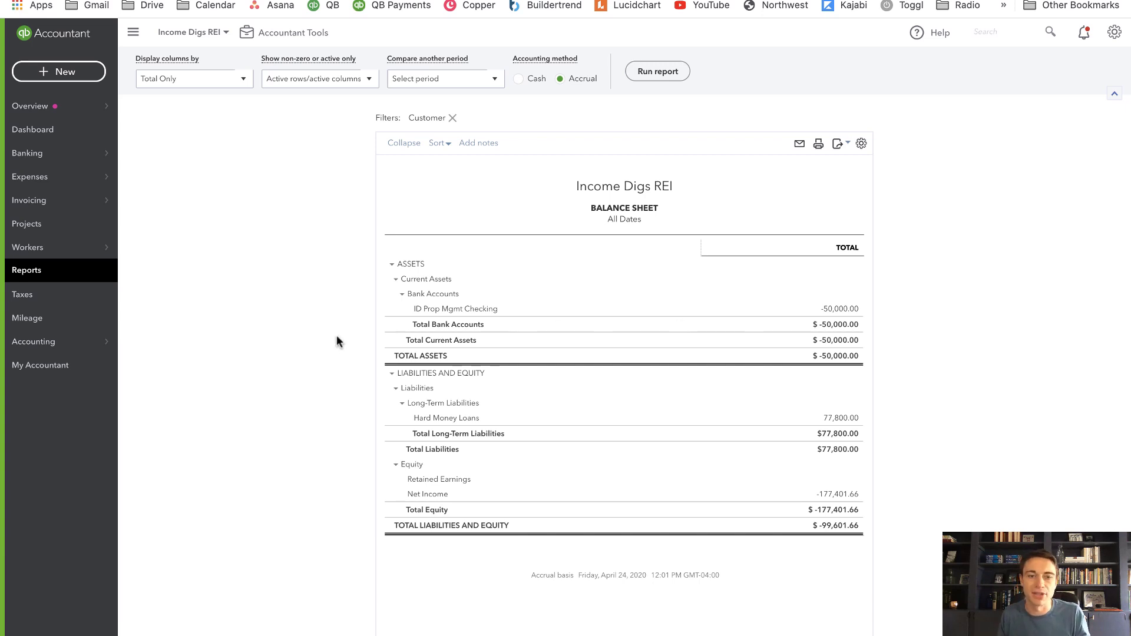
Examine the profit and loss breakdown behind the balance sheet's net income and return to the balance sheet.
click(70, 71)
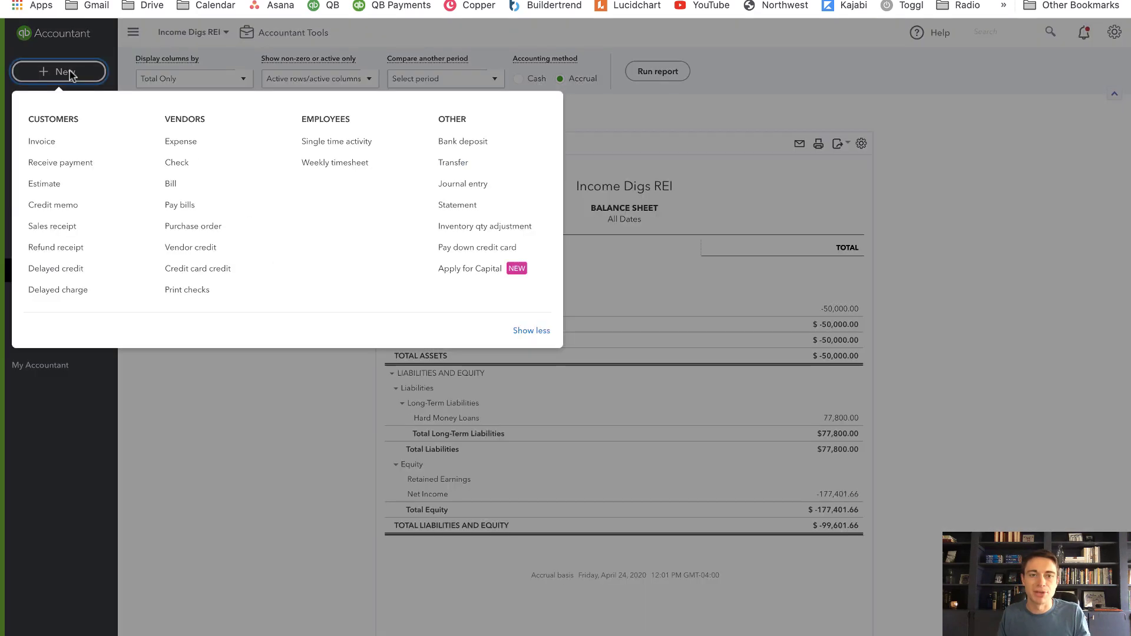
click(69, 71)
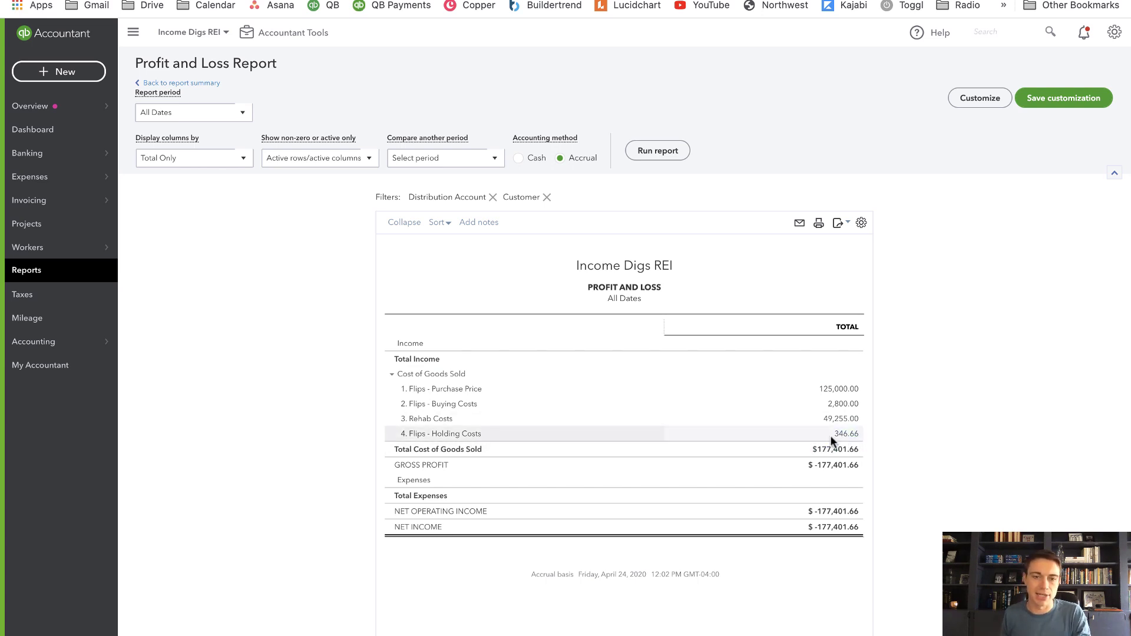
click(203, 84)
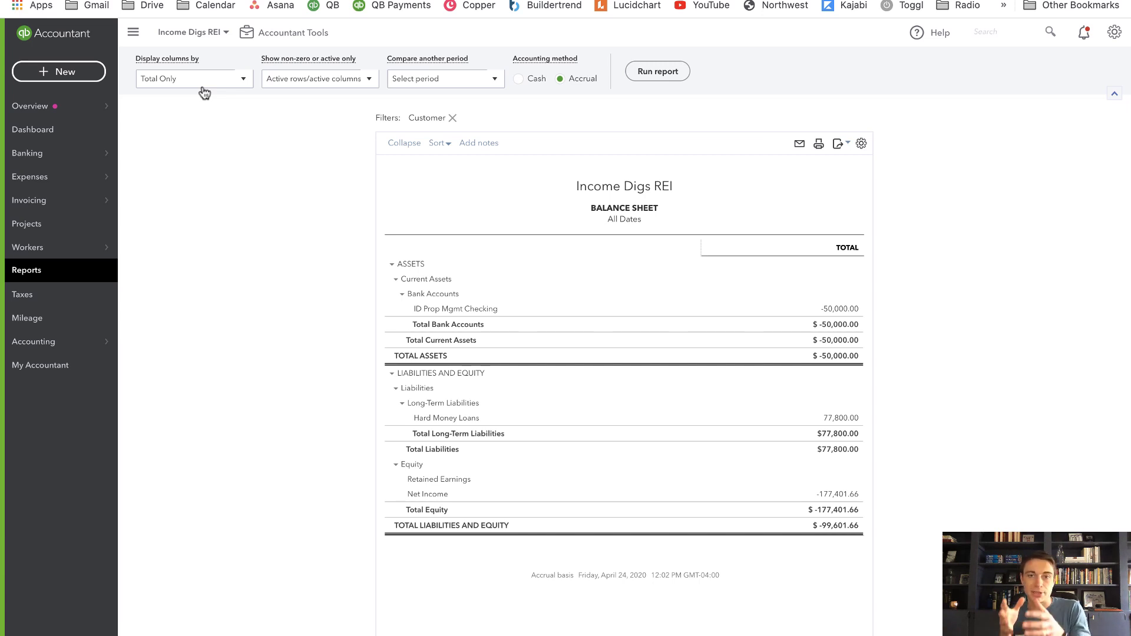
Create a new journal entry dated 07/31/2021.
click(61, 71)
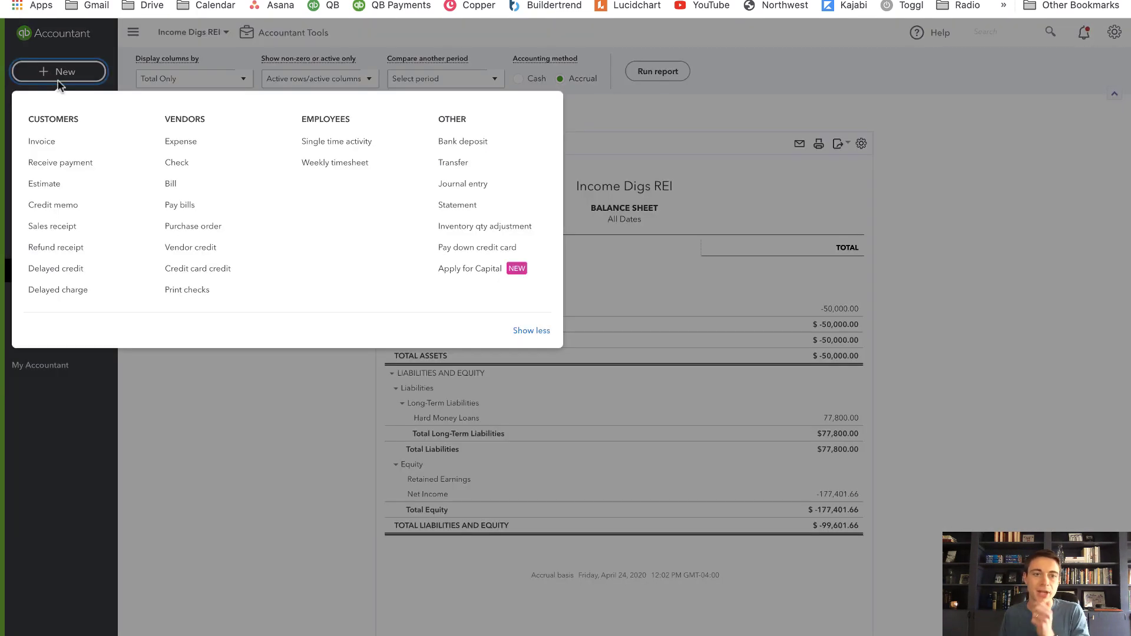
click(529, 192)
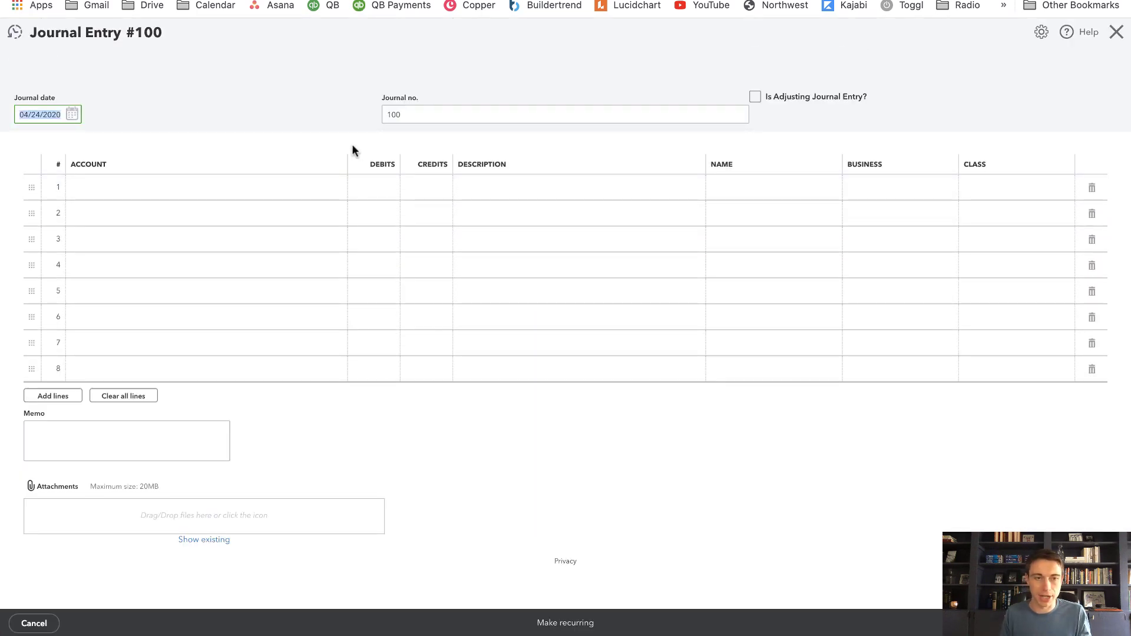
text(7/31/202)
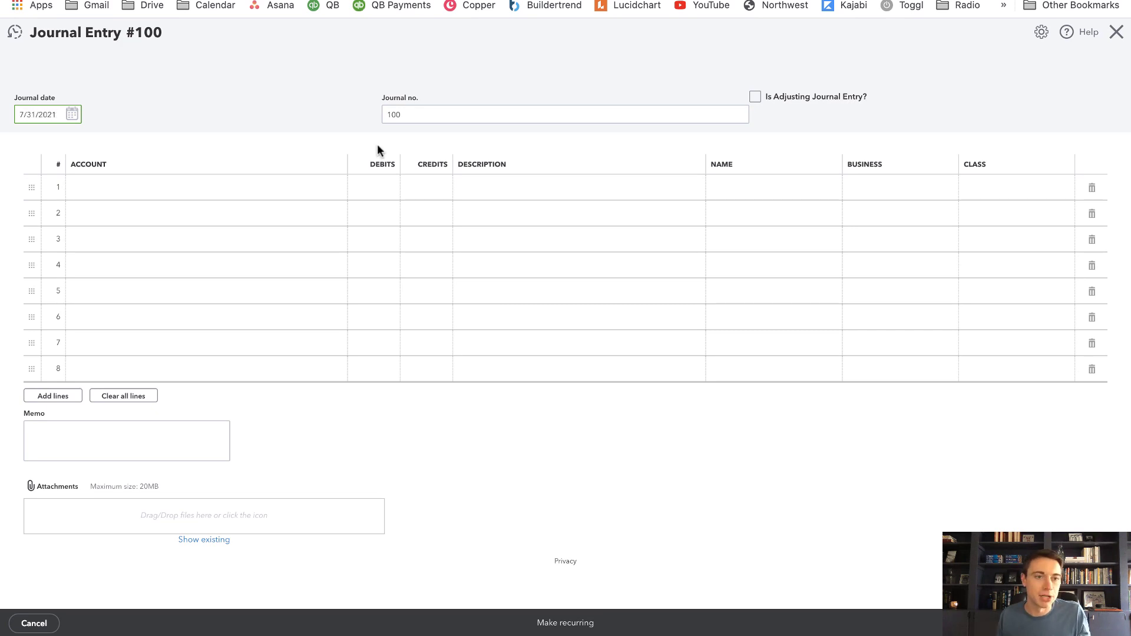
Assign the Buildings - Original cost account to the journal entry's first line.
click(196, 193)
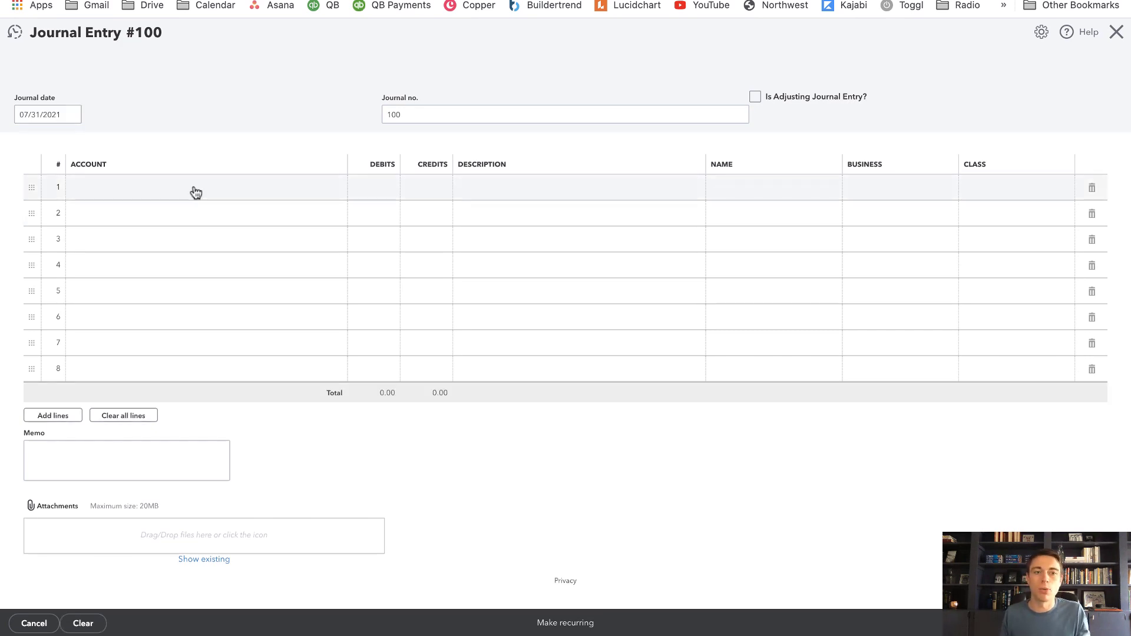
click(196, 193)
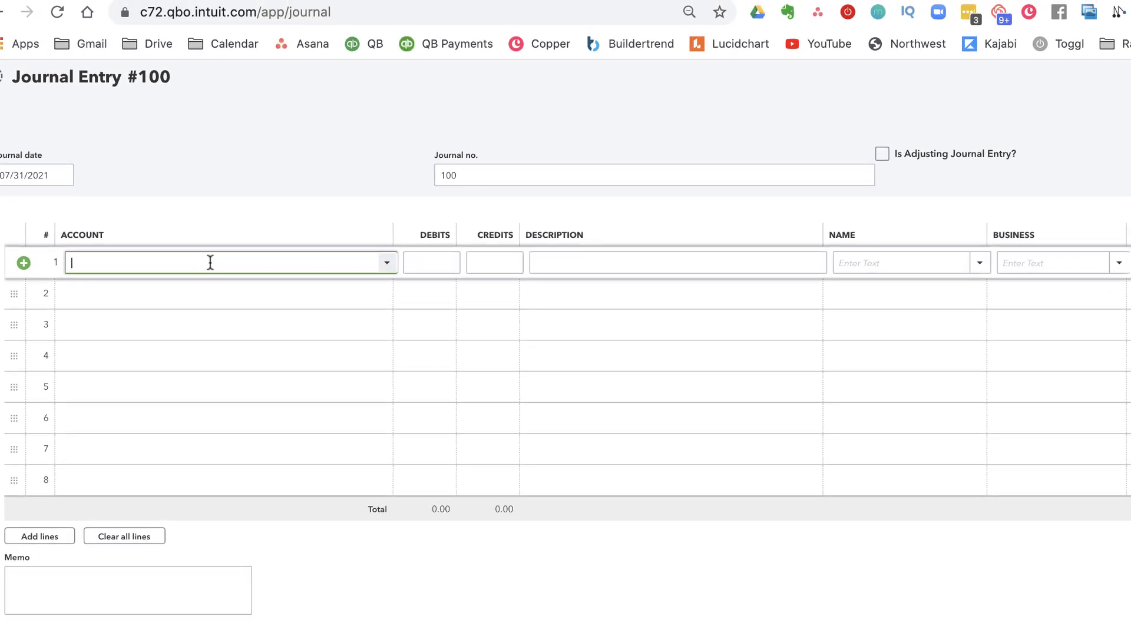
text(build)
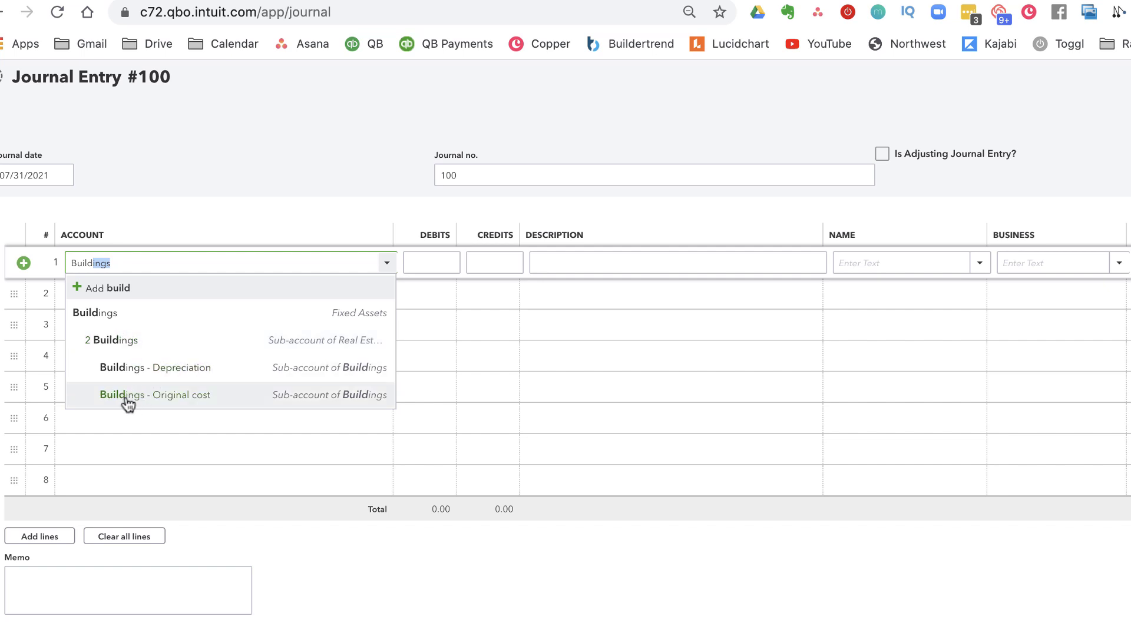
click(151, 398)
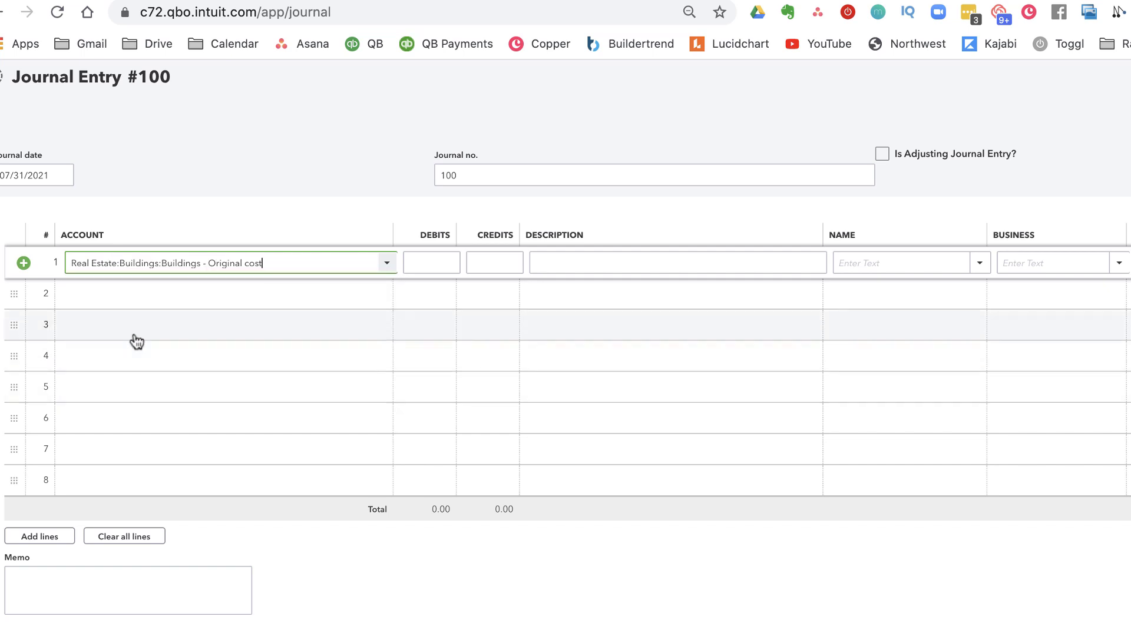
click(138, 306)
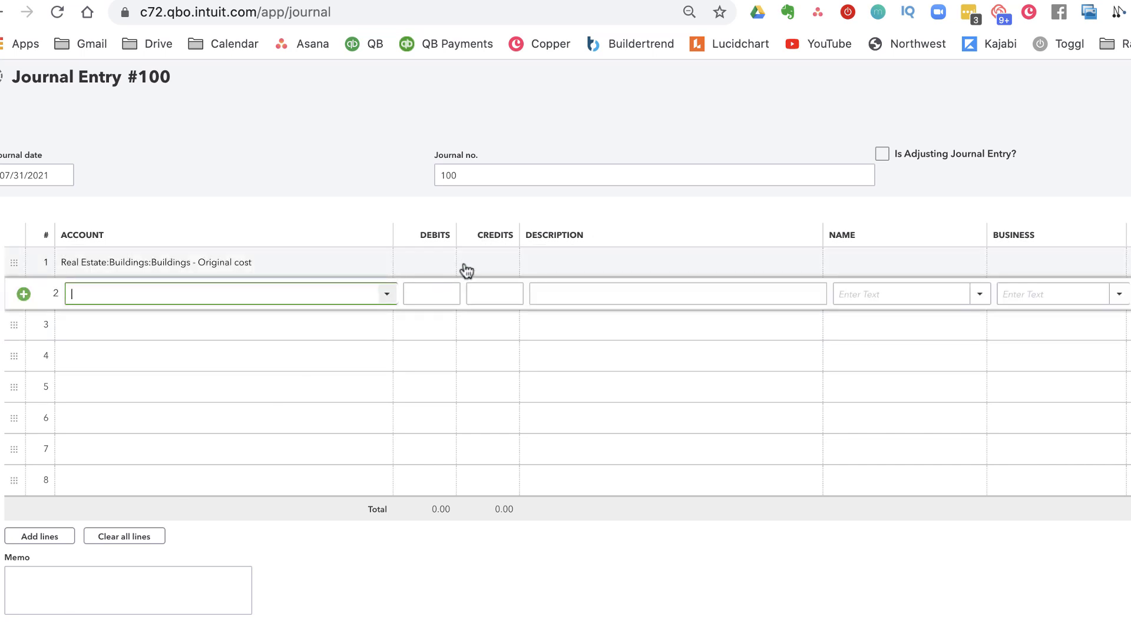
Debit 125,000 on the Buildings line and assign it to the 264 Union - Rehab project.
click(434, 267)
text(125000)
key(Tab)
click(1037, 263)
click(952, 268)
text(264 Union)
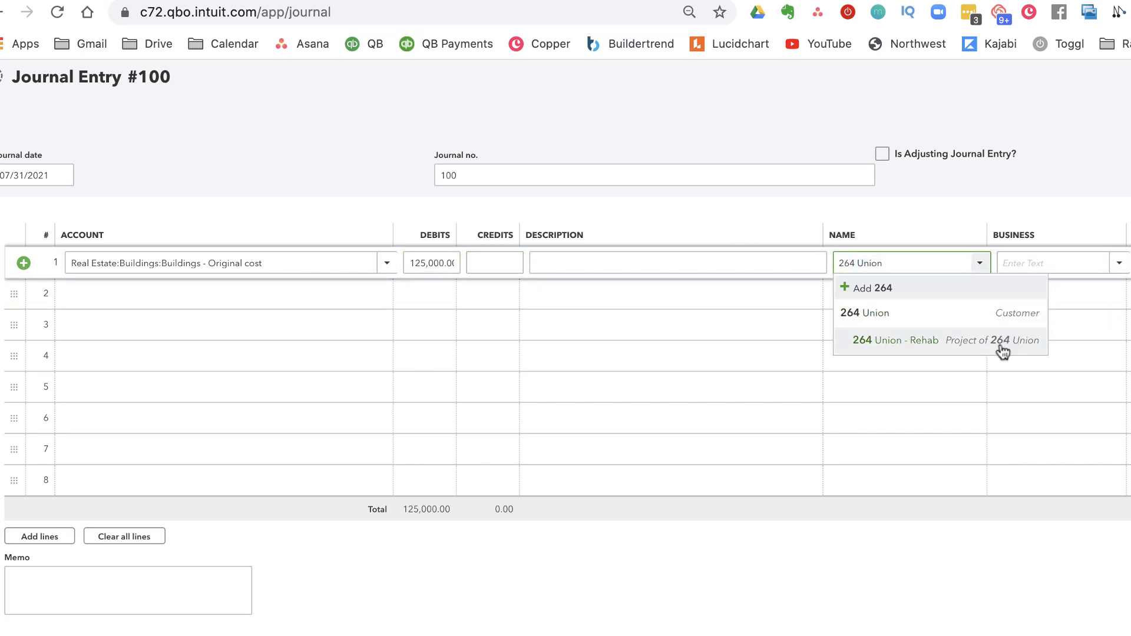
click(1003, 346)
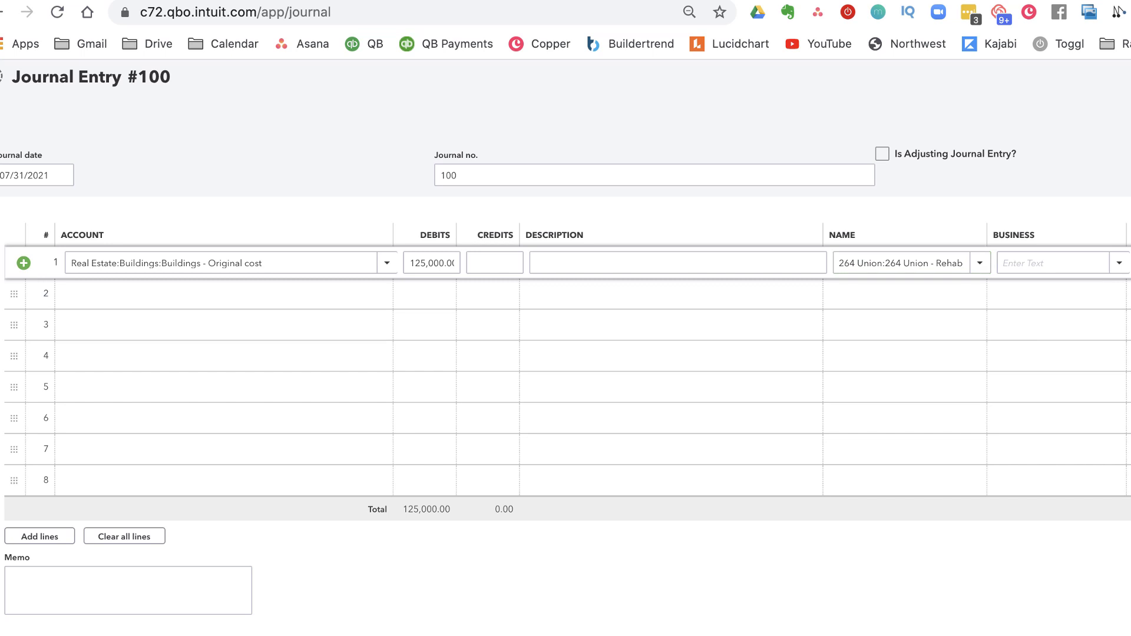
Add a second line debiting 2,800 to Purchase Closing Costs - Original Costs, assigned to the 264 Union - Rehab project.
click(164, 298)
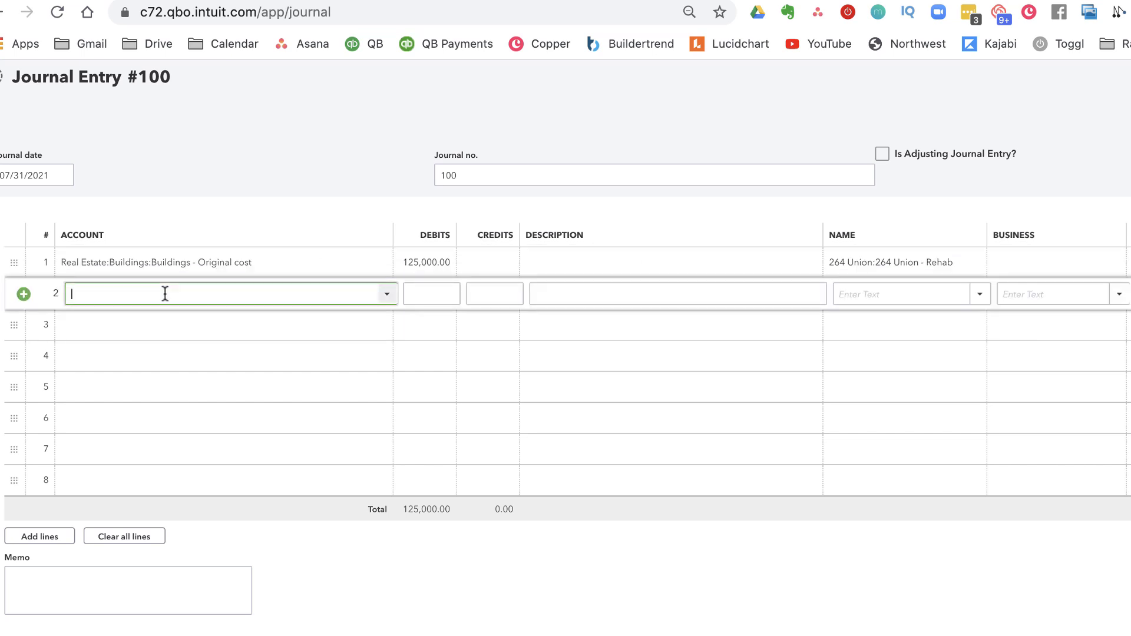
text(buy)
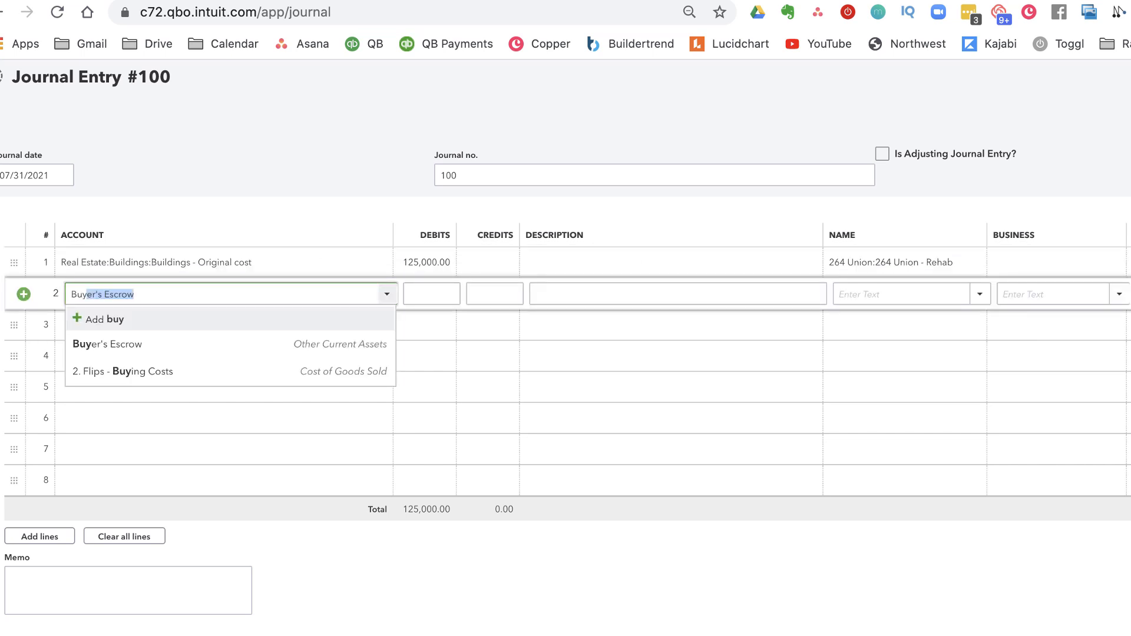
text(purchase)
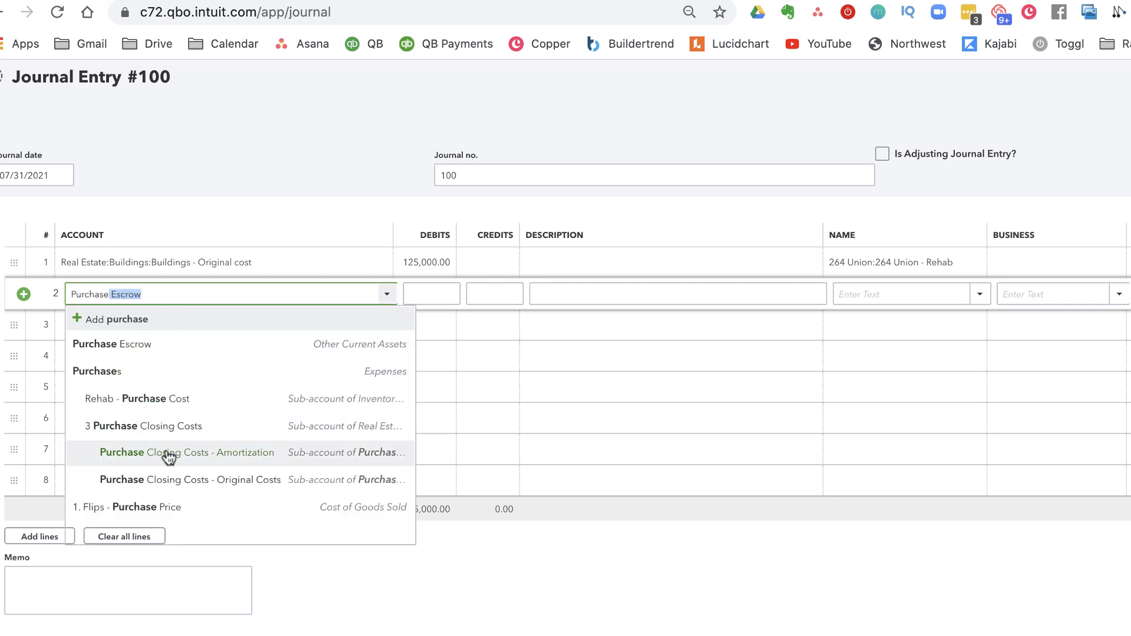
click(217, 479)
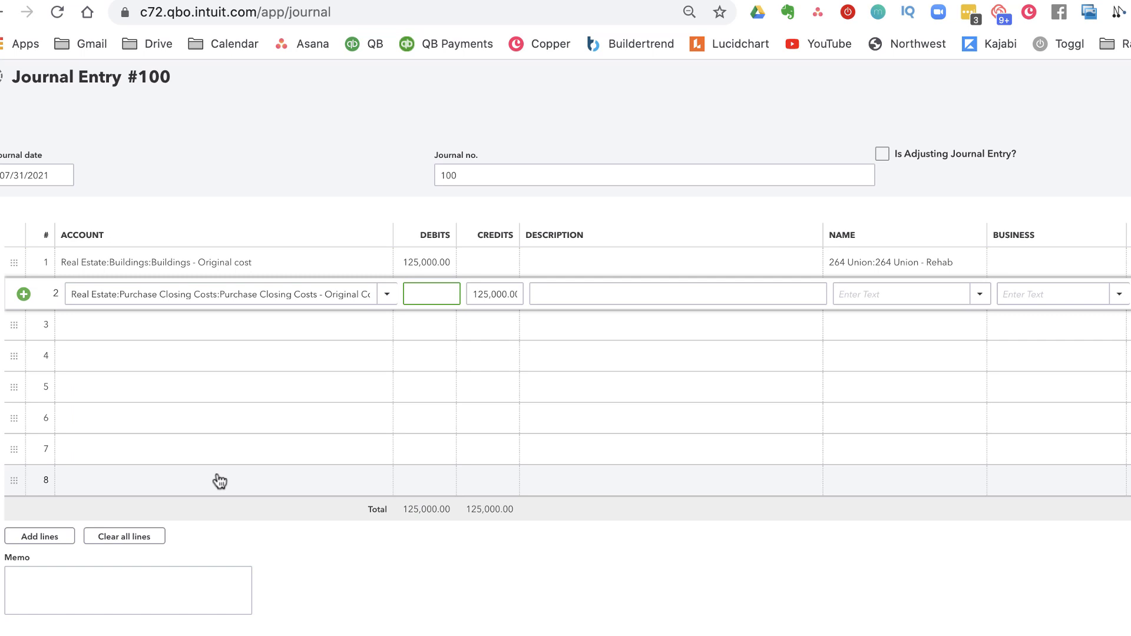
text(2800)
key(Tab)
key(Tab)
text(264)
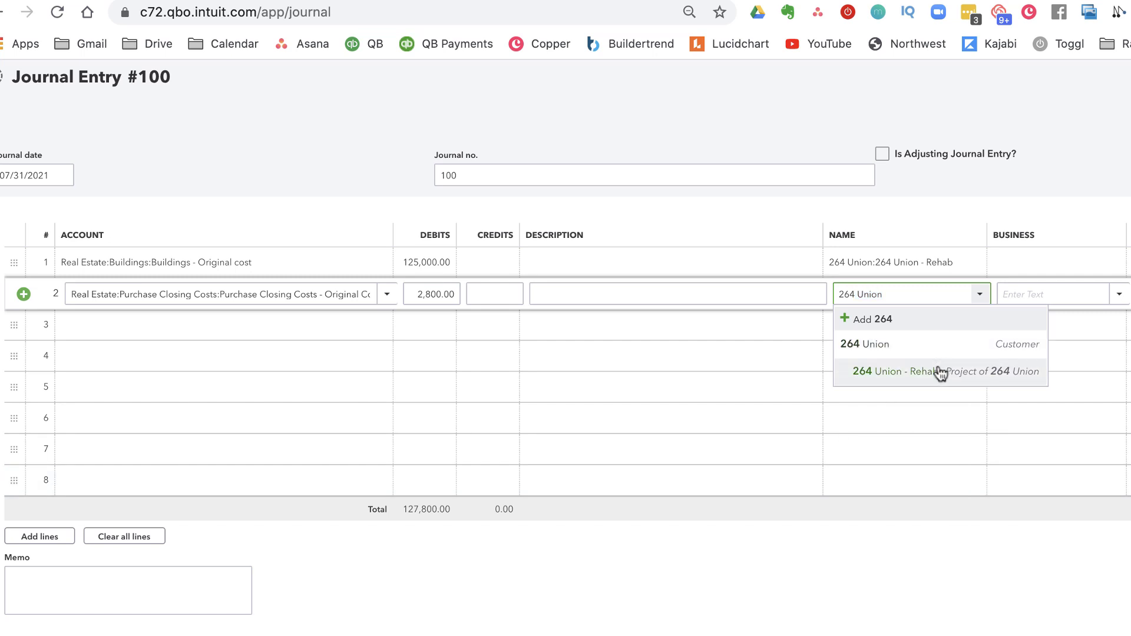
click(939, 372)
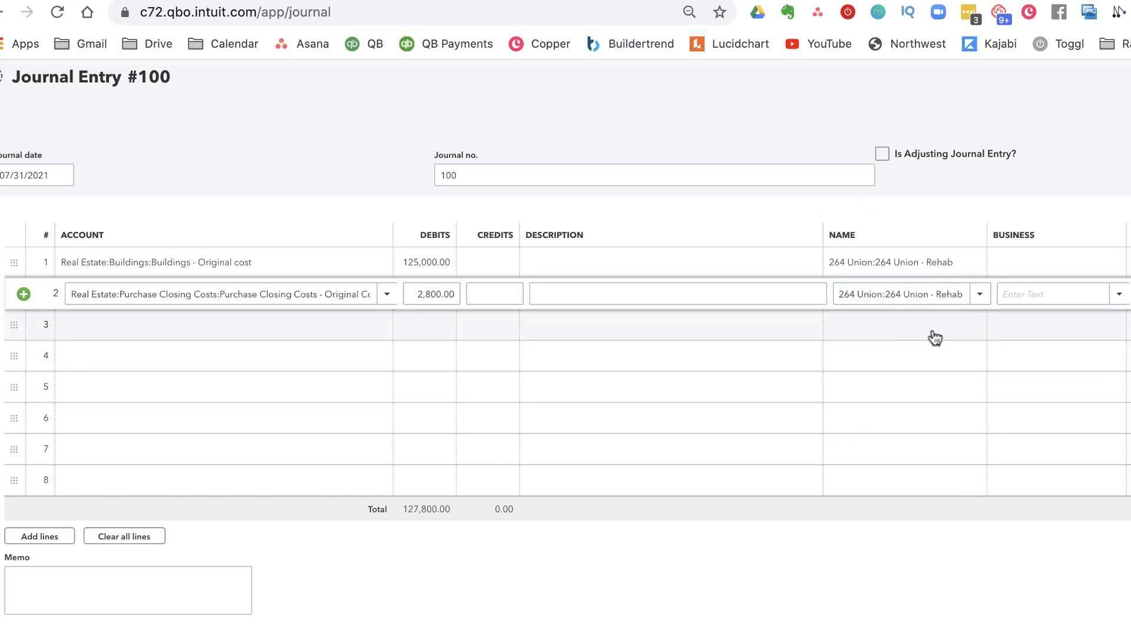
Add a third line debiting 49,255 to CapEx - Original Cost, assigned to the 264 Union - Rehab project.
click(217, 331)
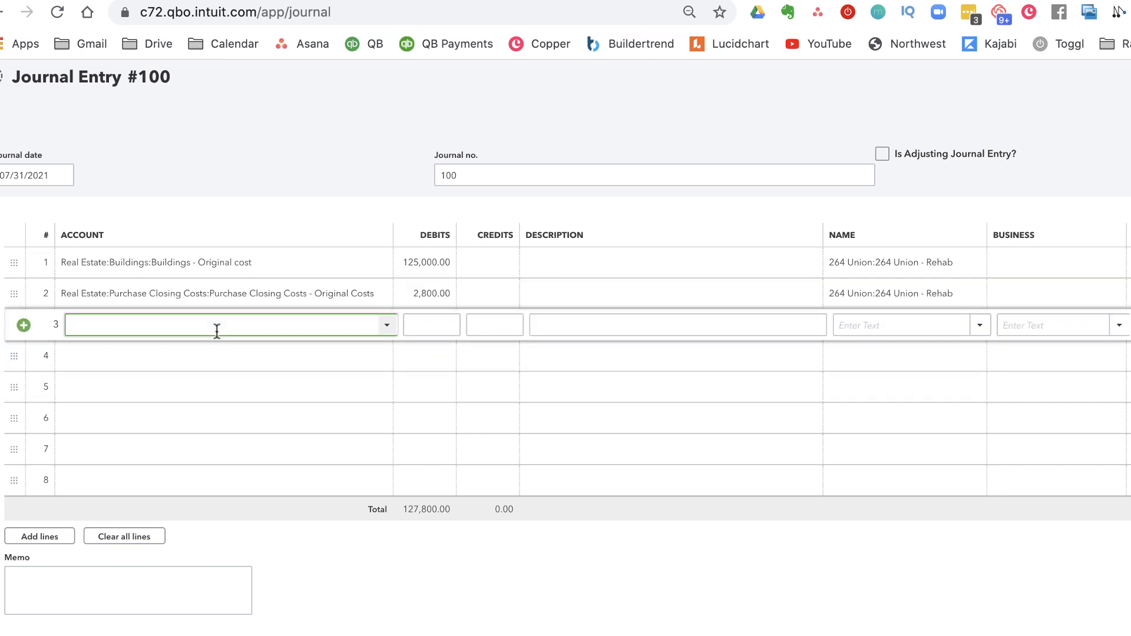
text(capex)
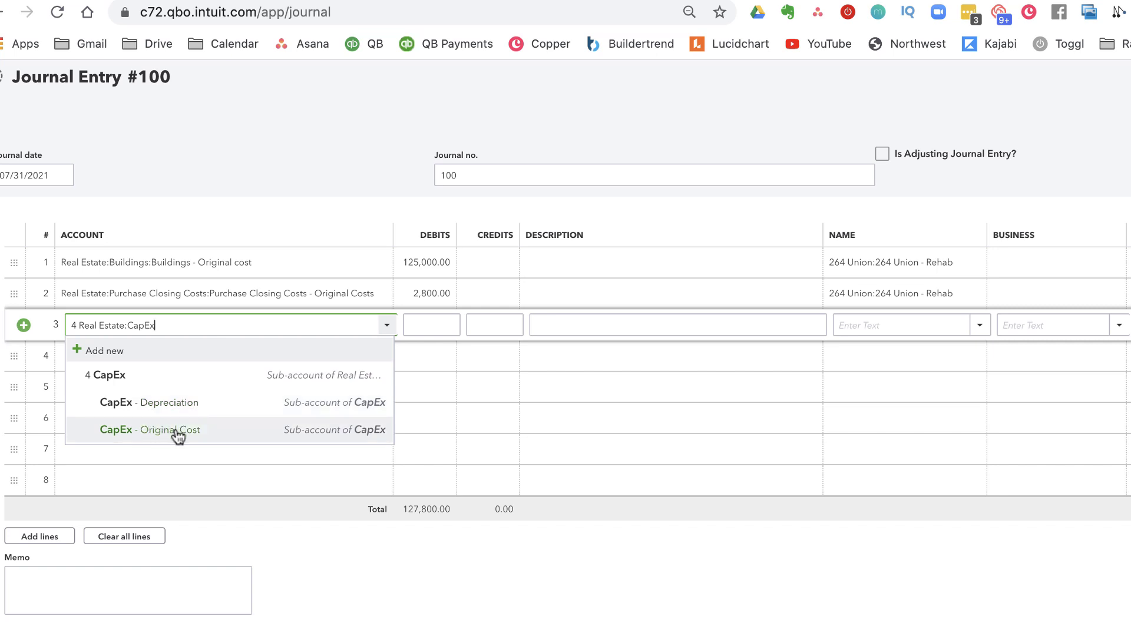
click(196, 434)
key(Tab)
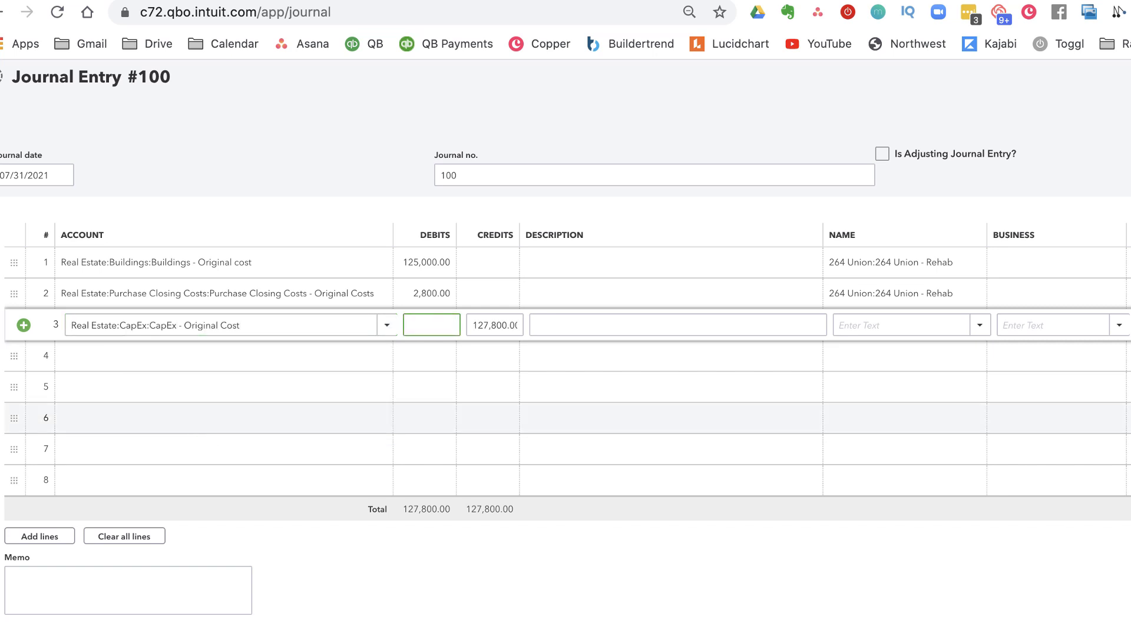
text(49,255)
key(Tab)
key(Tab)
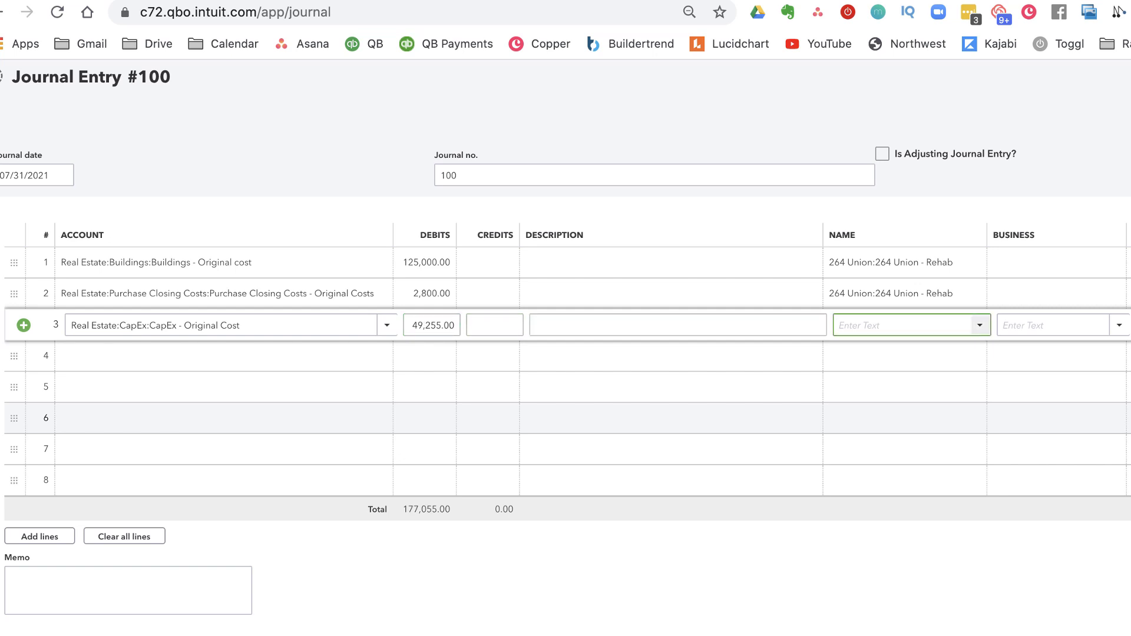
text(264 Union)
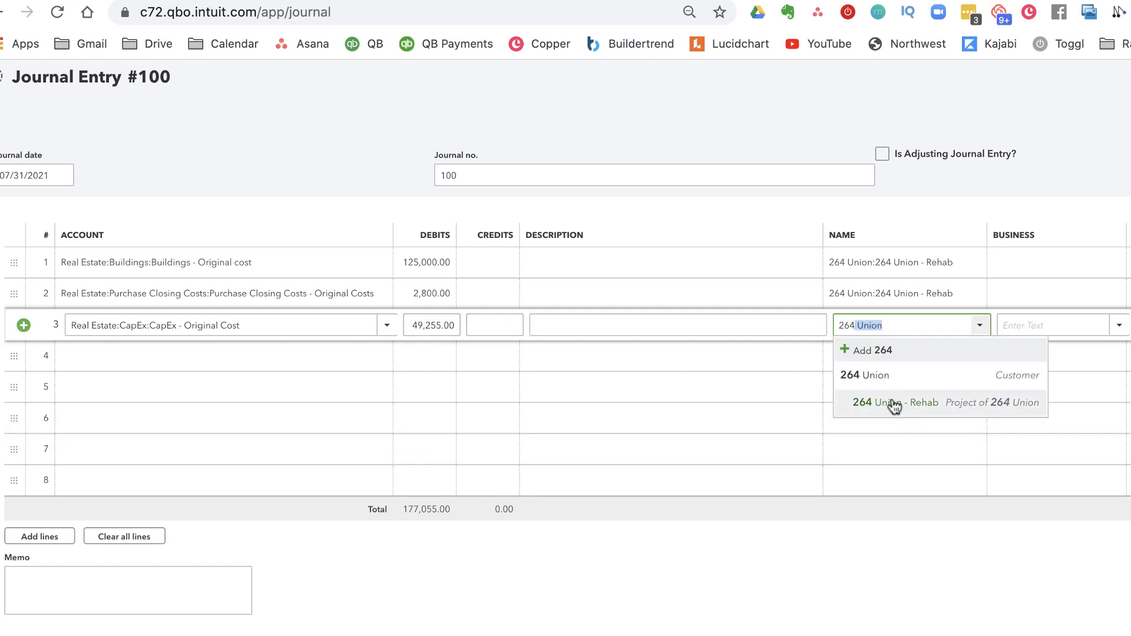
click(892, 406)
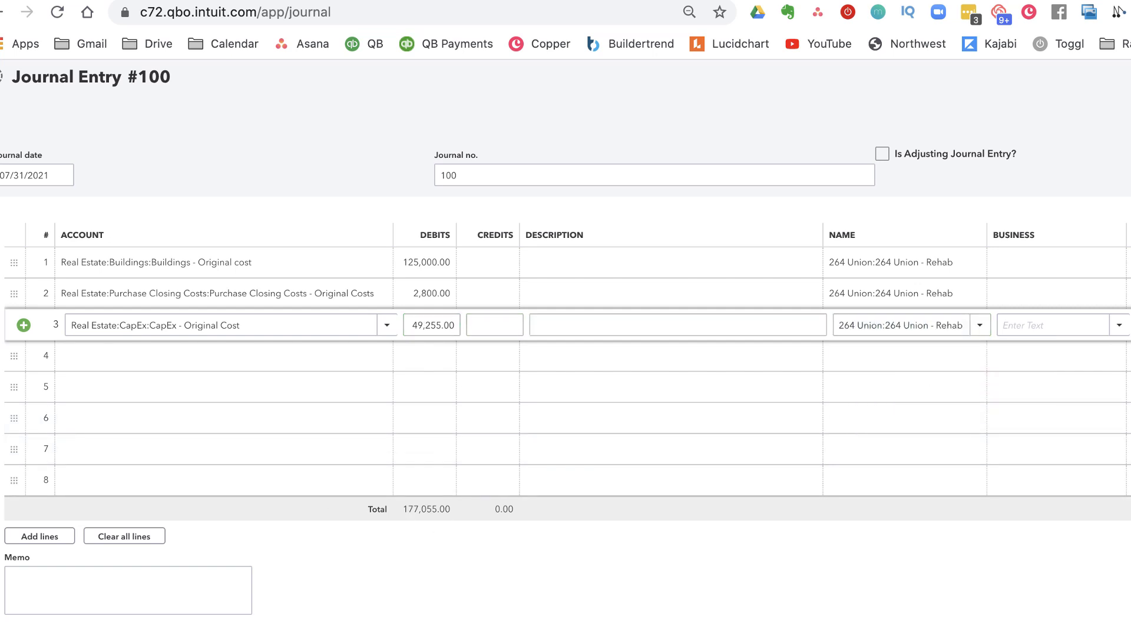
Add a fourth line crediting 125,000 to the 1. Flips - Purchase Price account.
click(167, 357)
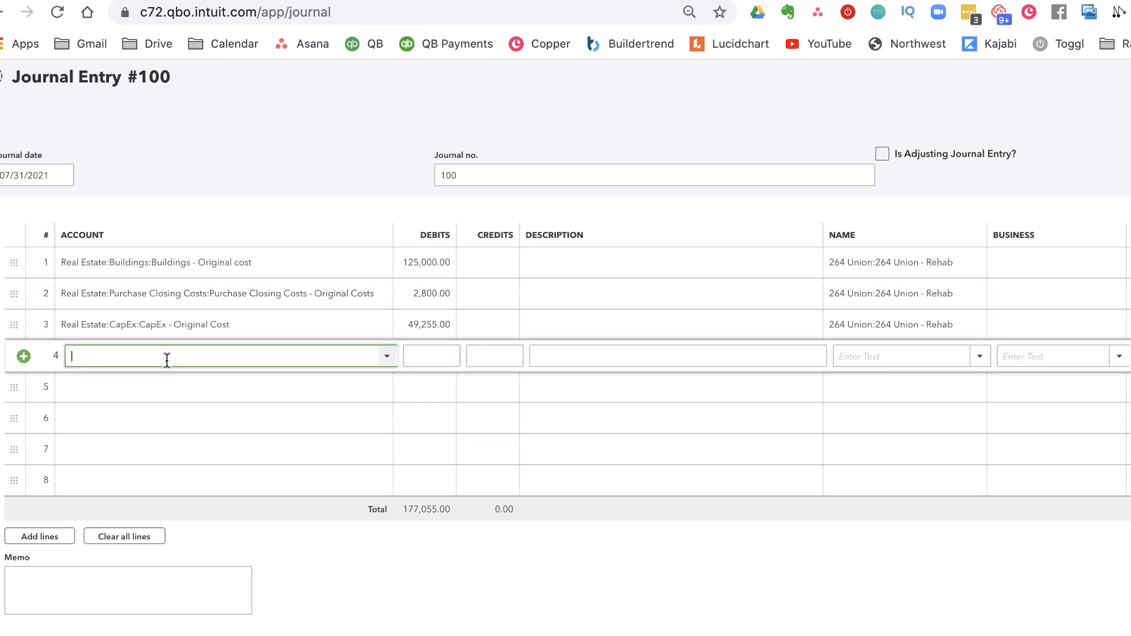
text(Purchase Escrow)
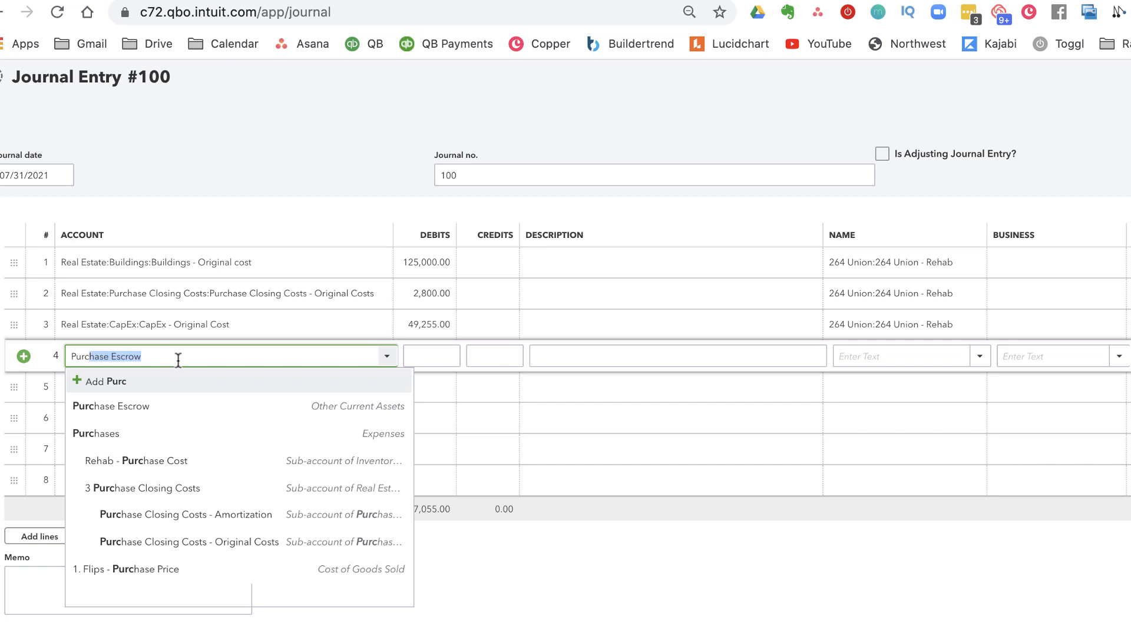
click(160, 570)
text(125000)
key(Tab)
Add a fifth line crediting 2,800 to the 2. Flips - Buying Costs account.
click(126, 384)
text(buying)
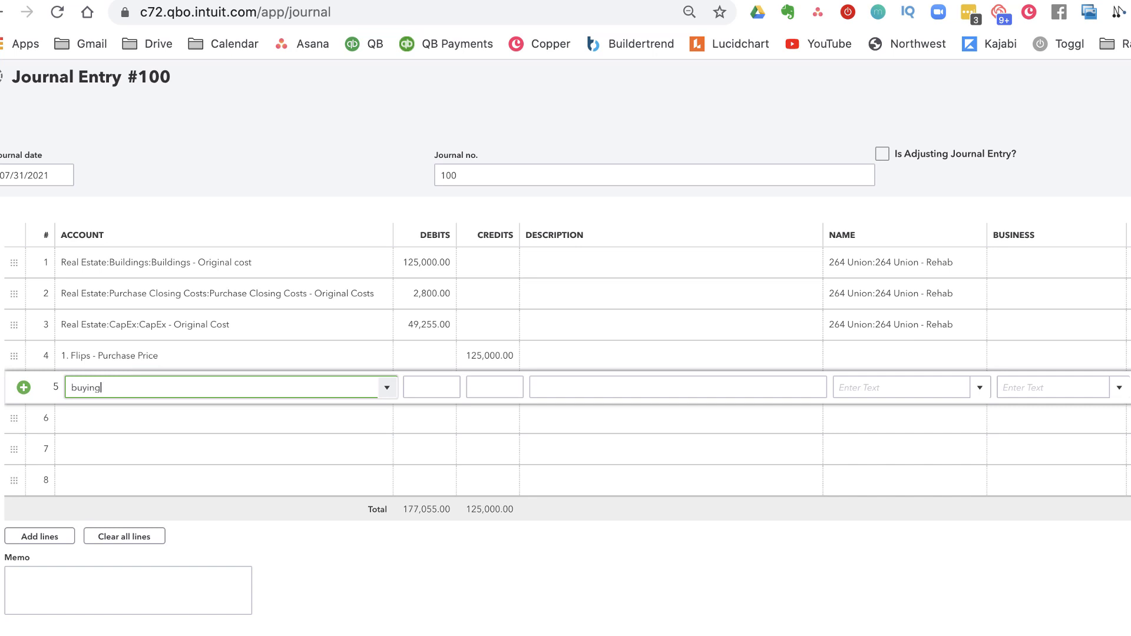
click(126, 436)
key(Tab)
key(Tab)
text(2,800)
key(Tab)
Add a sixth line crediting 49,255 to the 3. Rehab Costs account.
click(179, 417)
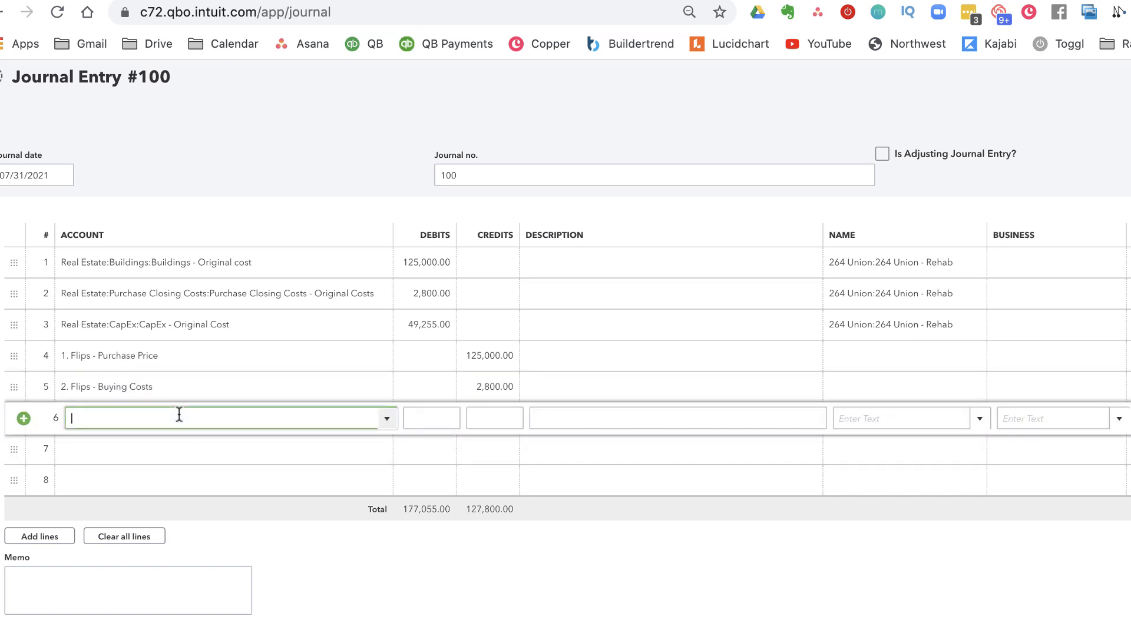
text(reha)
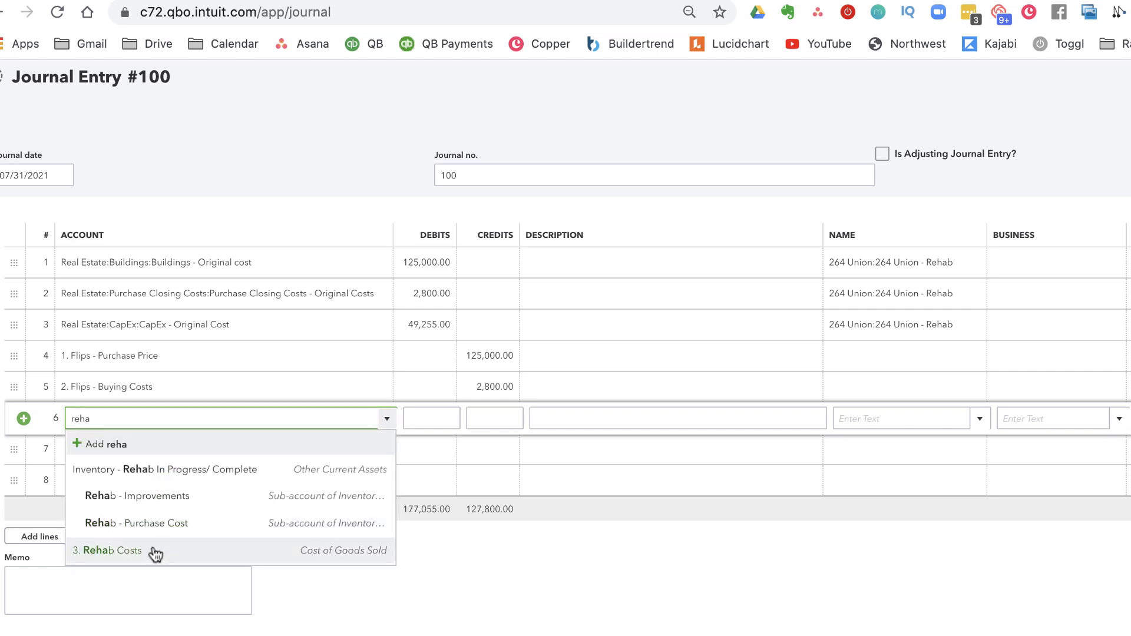
click(155, 551)
key(Tab)
key(Tab)
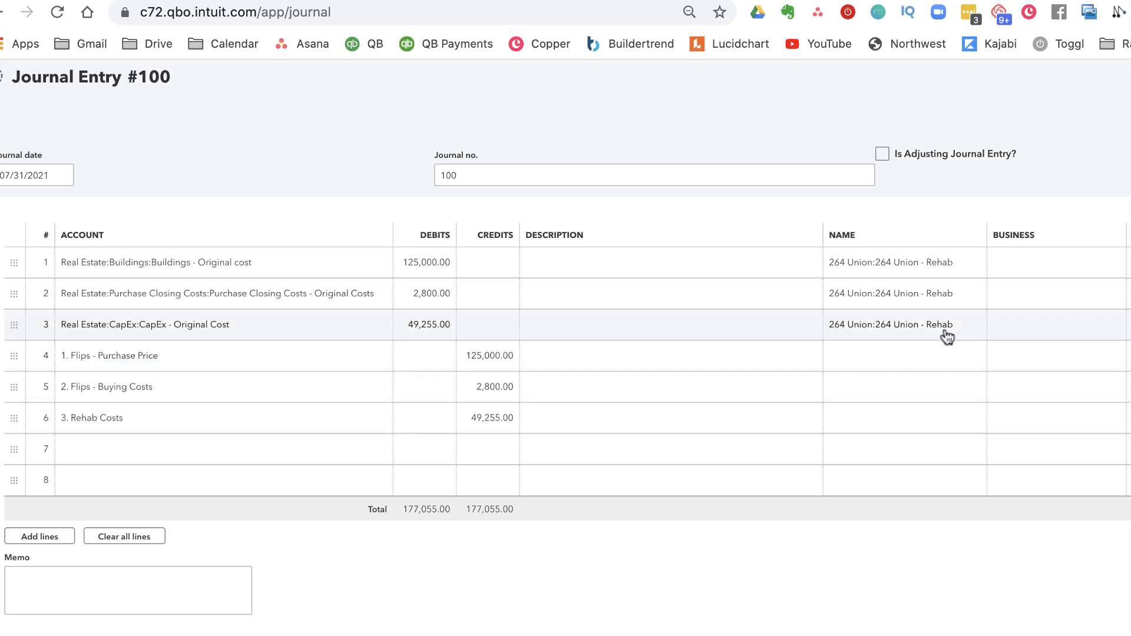
Copy the 264 Union - Rehab project name from the CapEx line and assign it to the Flips - Purchase Price line.
click(947, 336)
text(c)
key(super+z)
key(super+c)
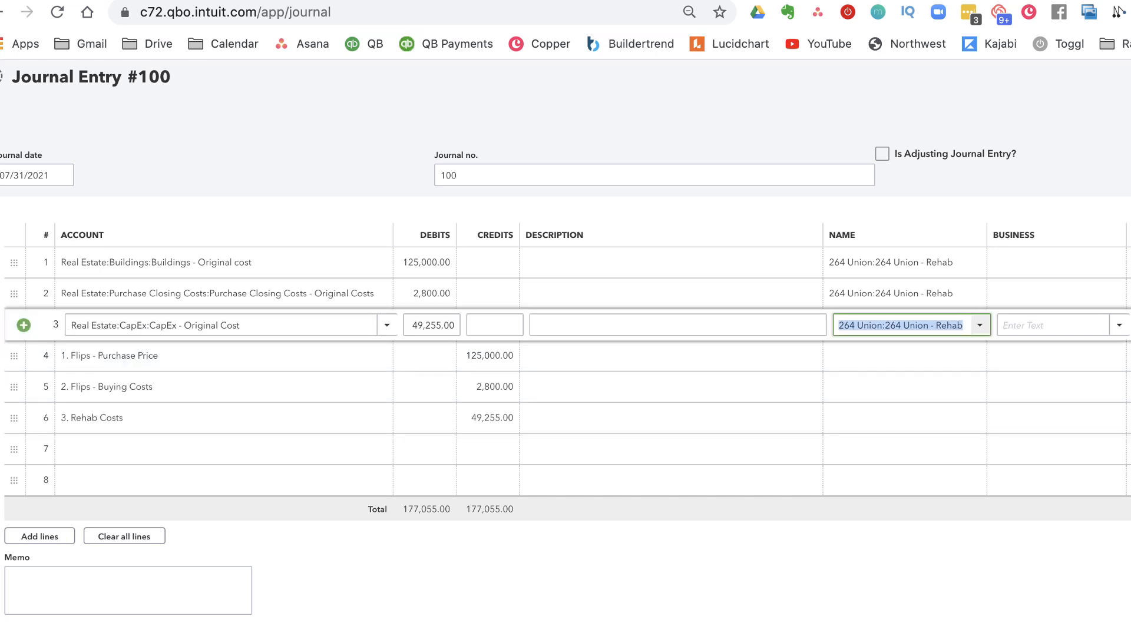
click(908, 362)
key(super+v)
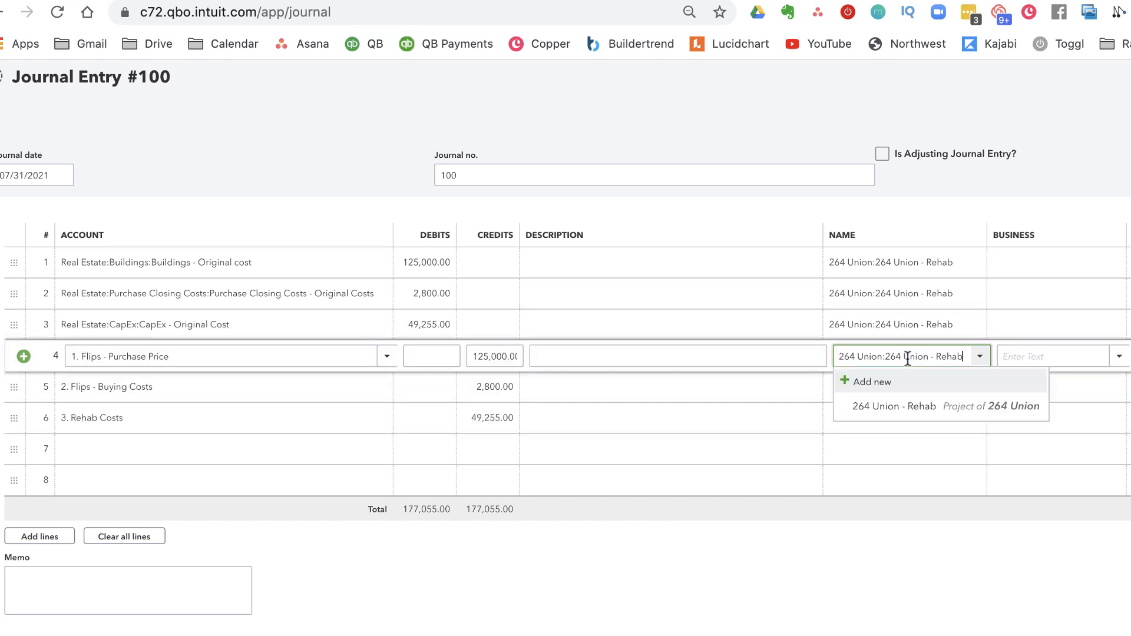
click(899, 410)
Assign the copied 264 Union - Rehab project to the Flips - Buying Costs and Rehab Costs lines.
click(896, 396)
key(super+v)
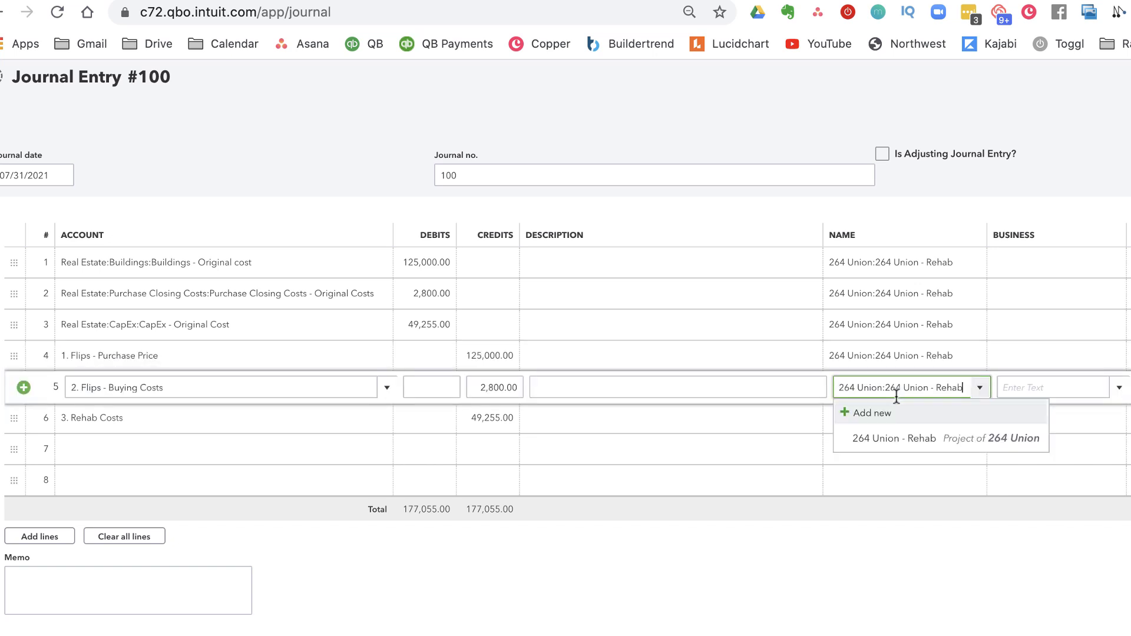
click(891, 439)
click(884, 426)
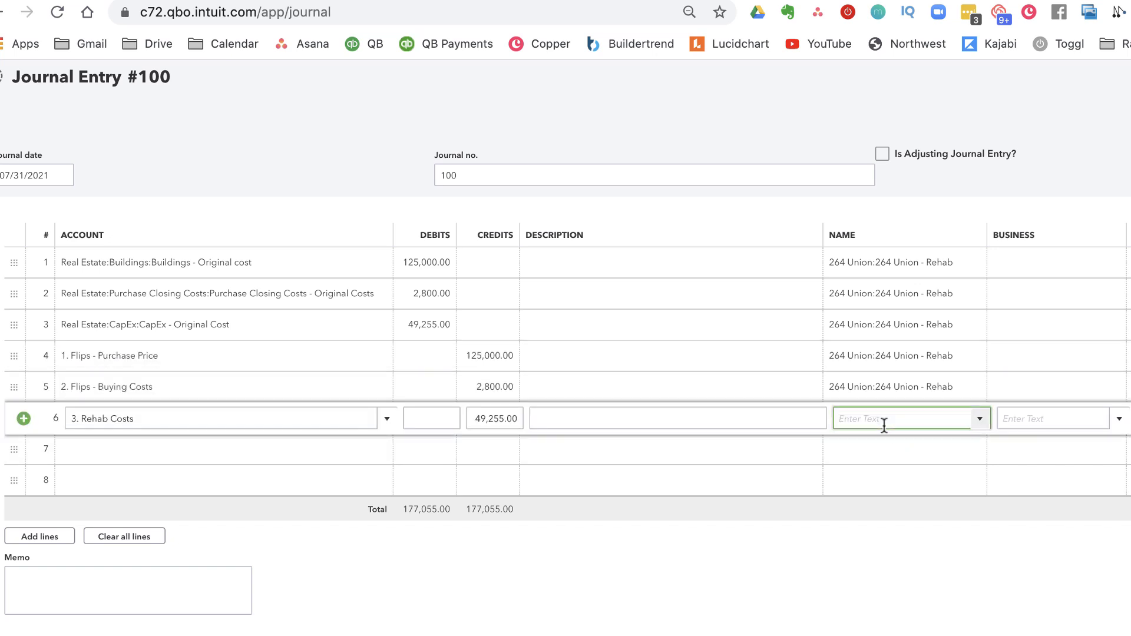
key(super+v)
click(893, 479)
Recheck the project assignments on the three credit lines and save the journal entry.
click(894, 356)
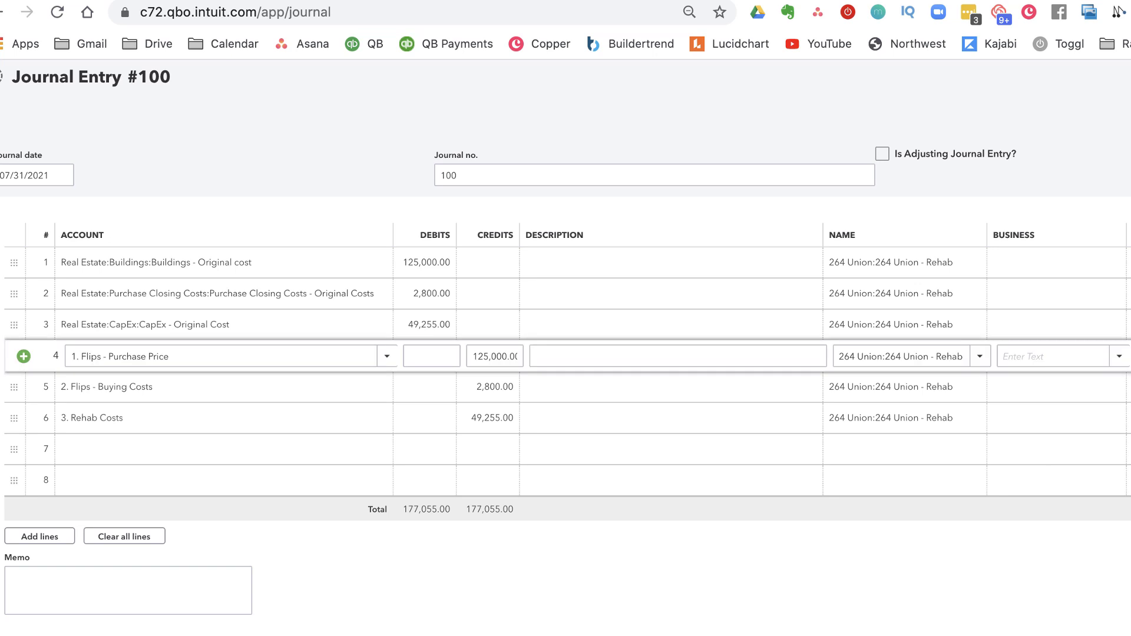
click(894, 387)
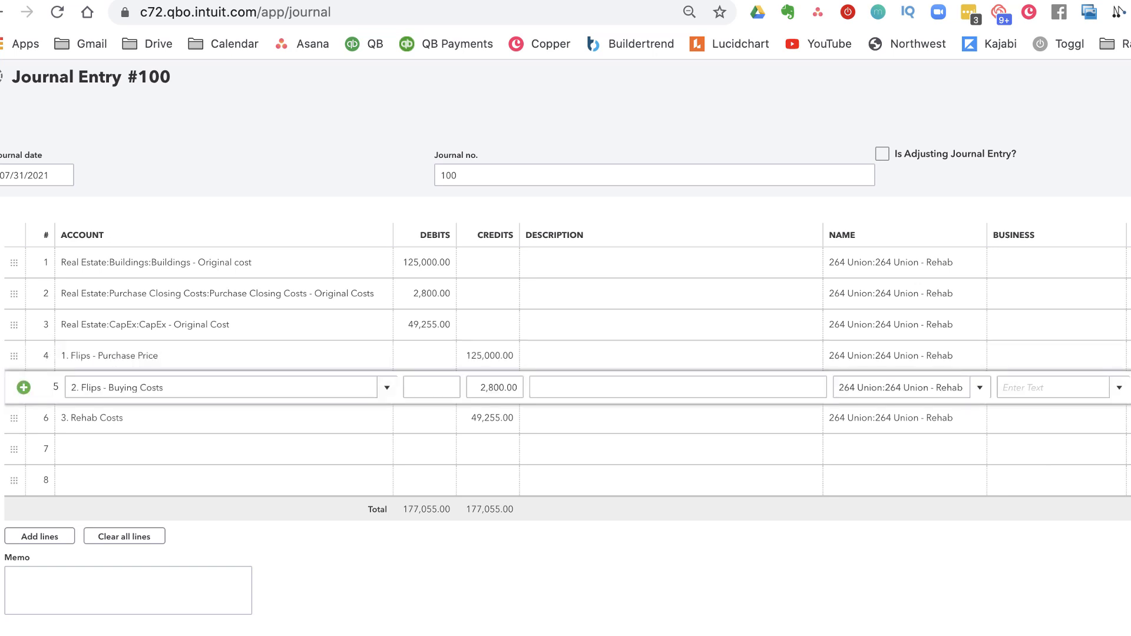
click(894, 418)
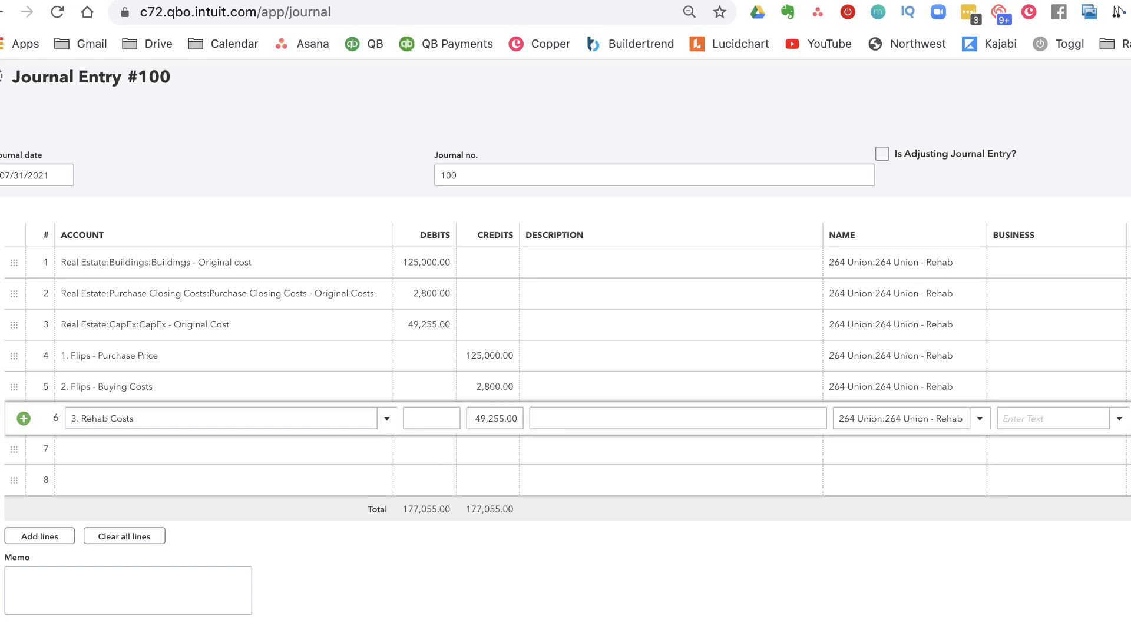
click(8, 575)
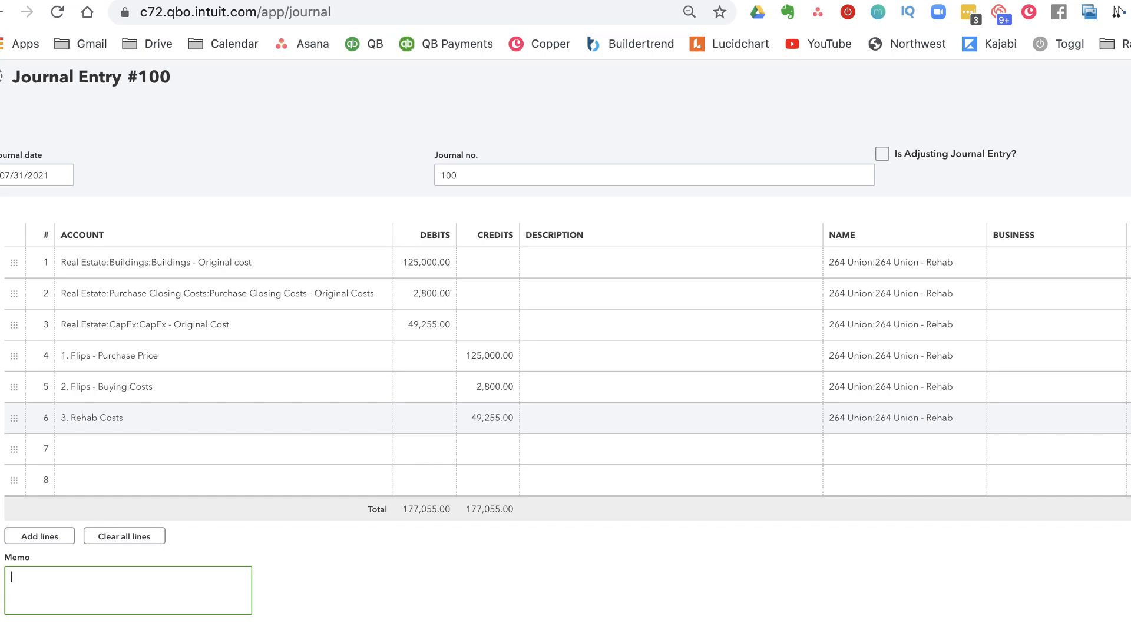
click(1068, 618)
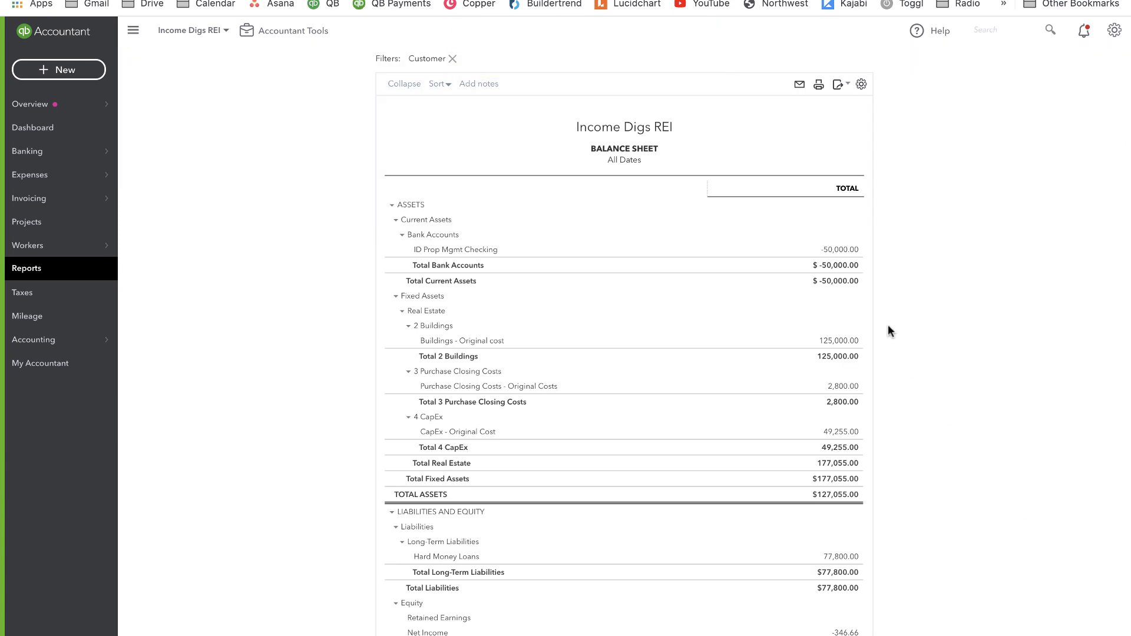
Examine the balance sheet's fixed assets and the profit and loss detail behind its net income.
scroll(890, 331, down, 3)
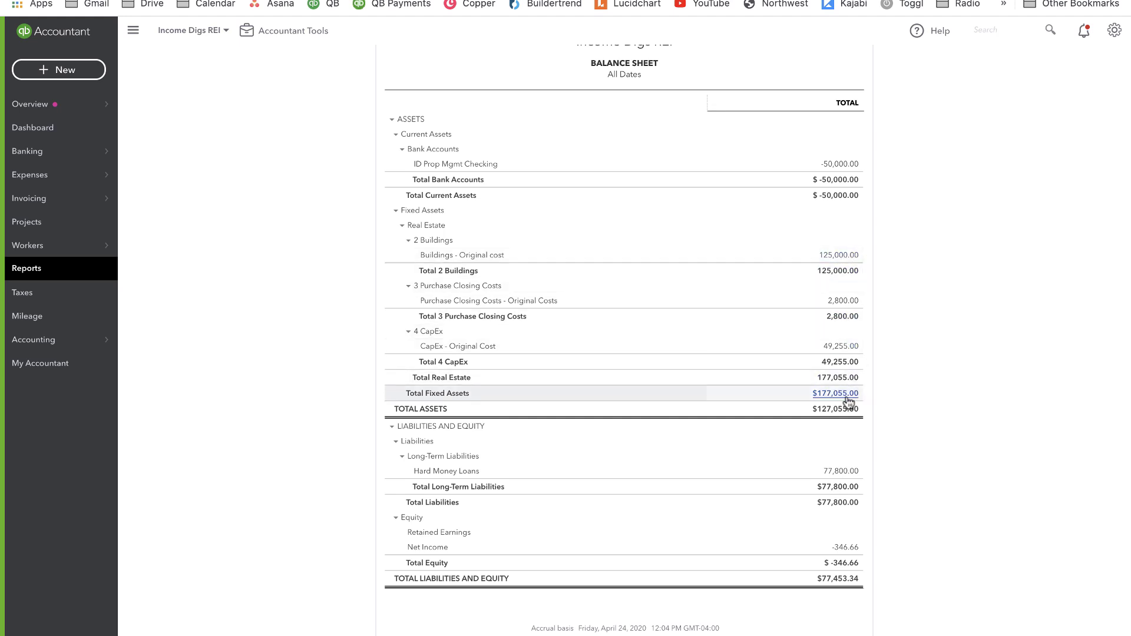
click(849, 548)
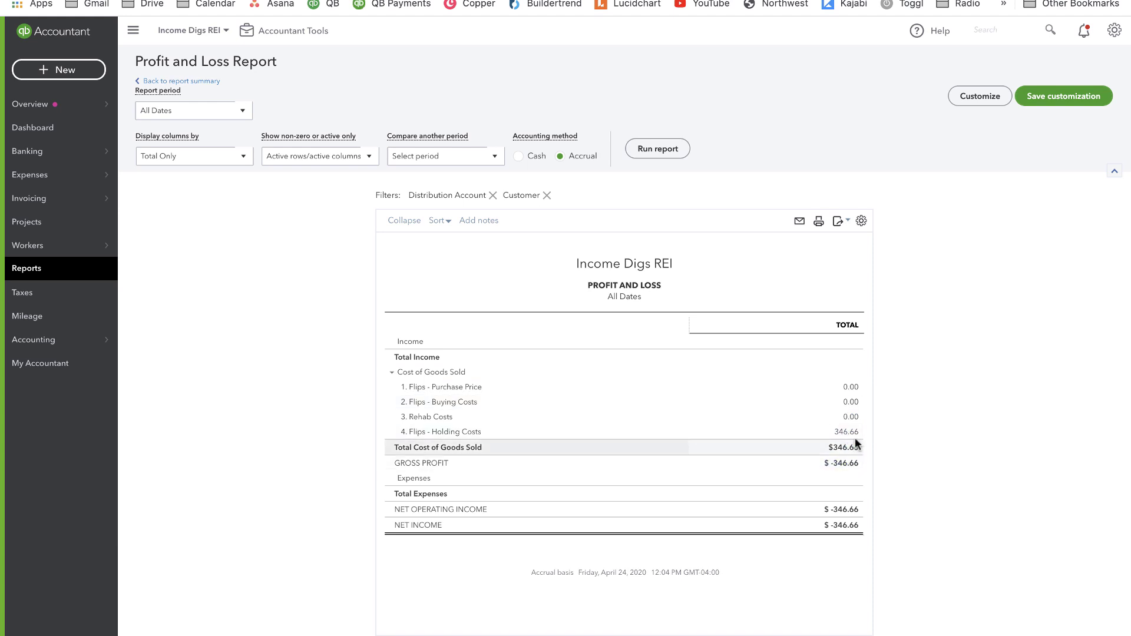
key(alt+Left)
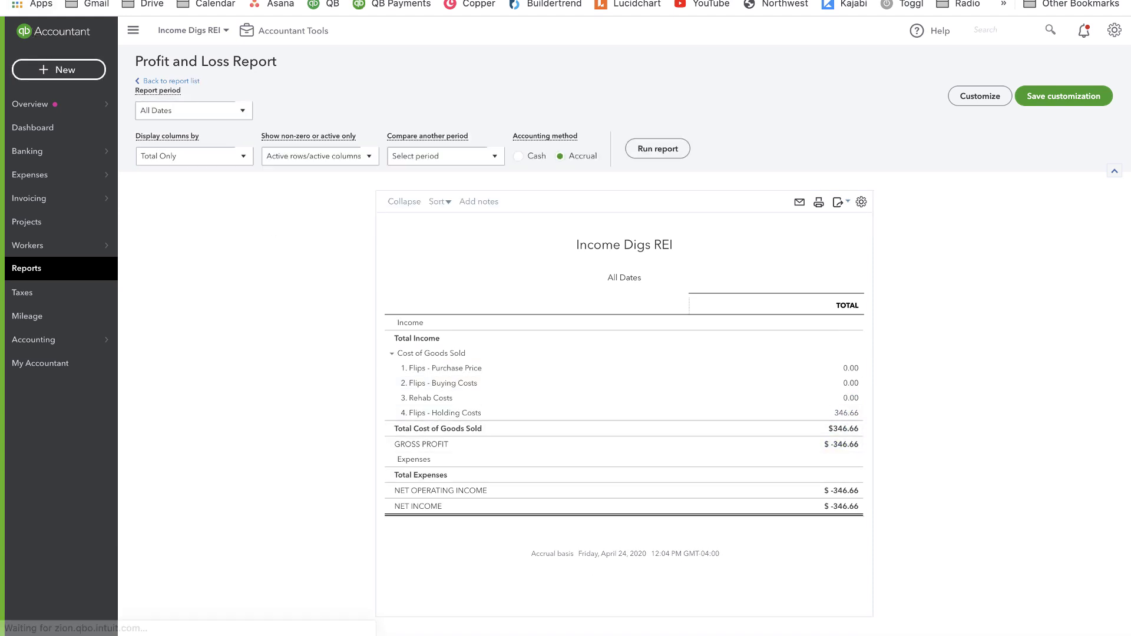
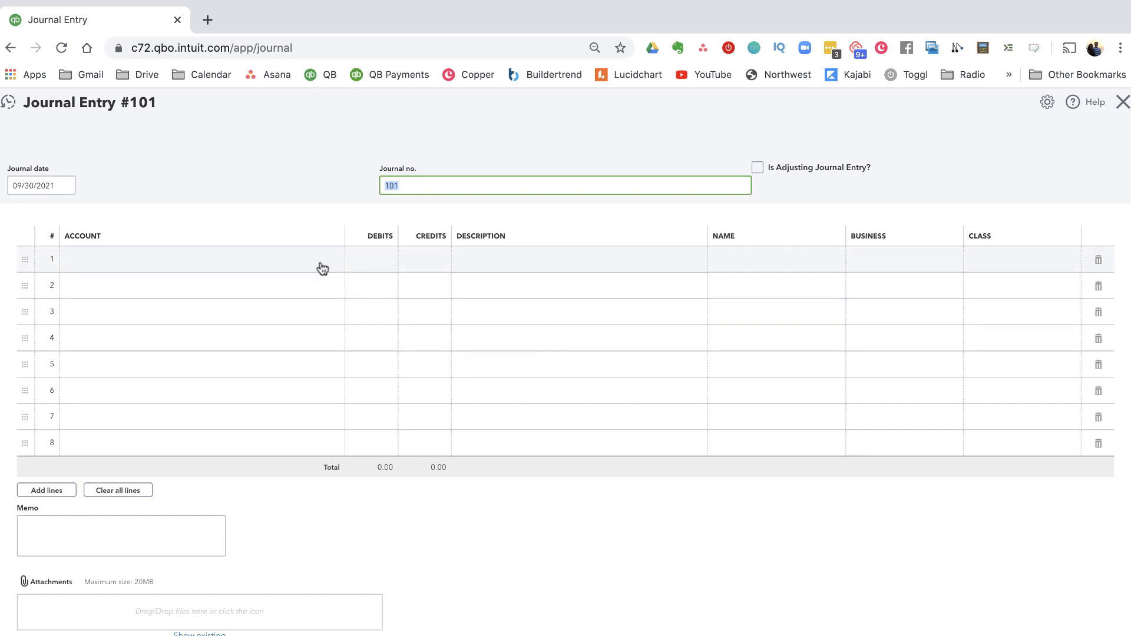
Credit 125,000 to Buildings - Original cost on the first line of the journal entry dated 09/30/2021.
click(291, 261)
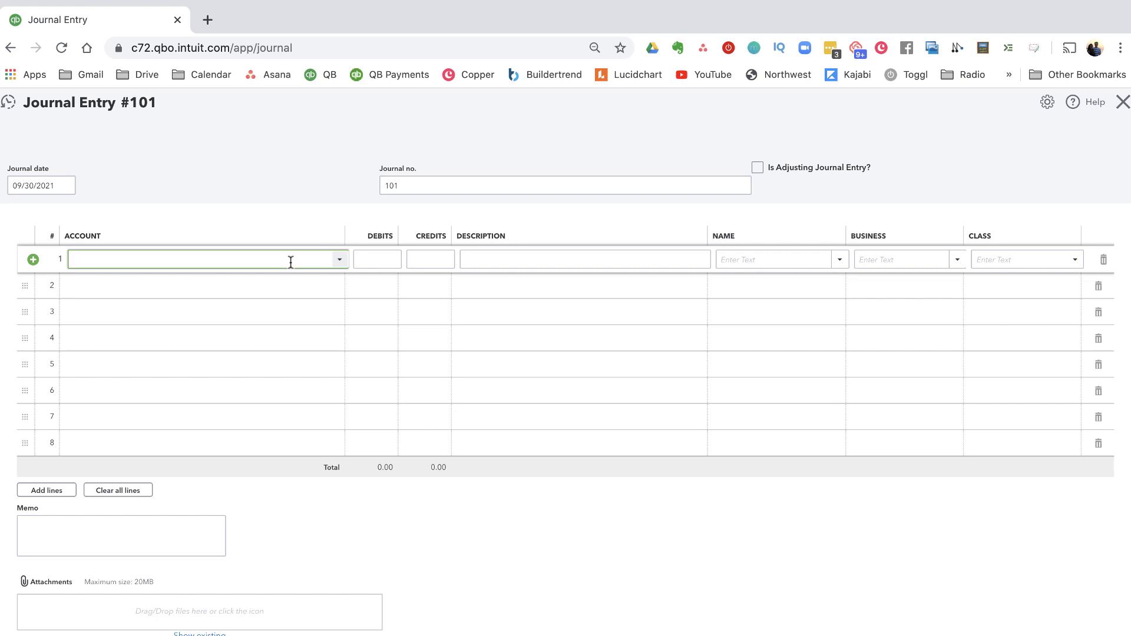
text(build)
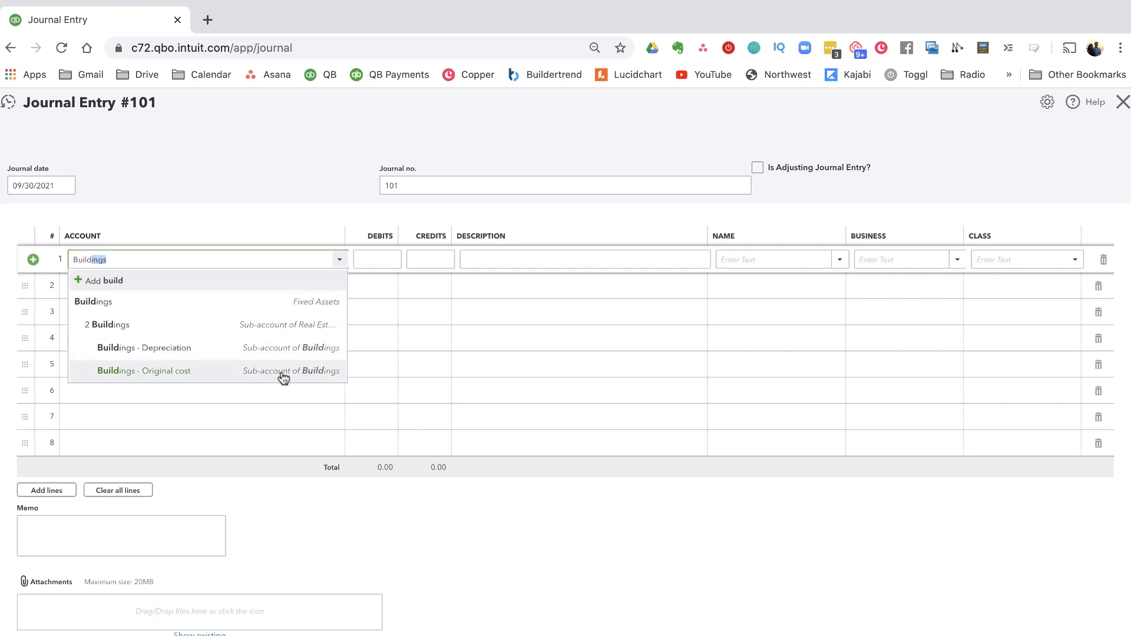
click(283, 377)
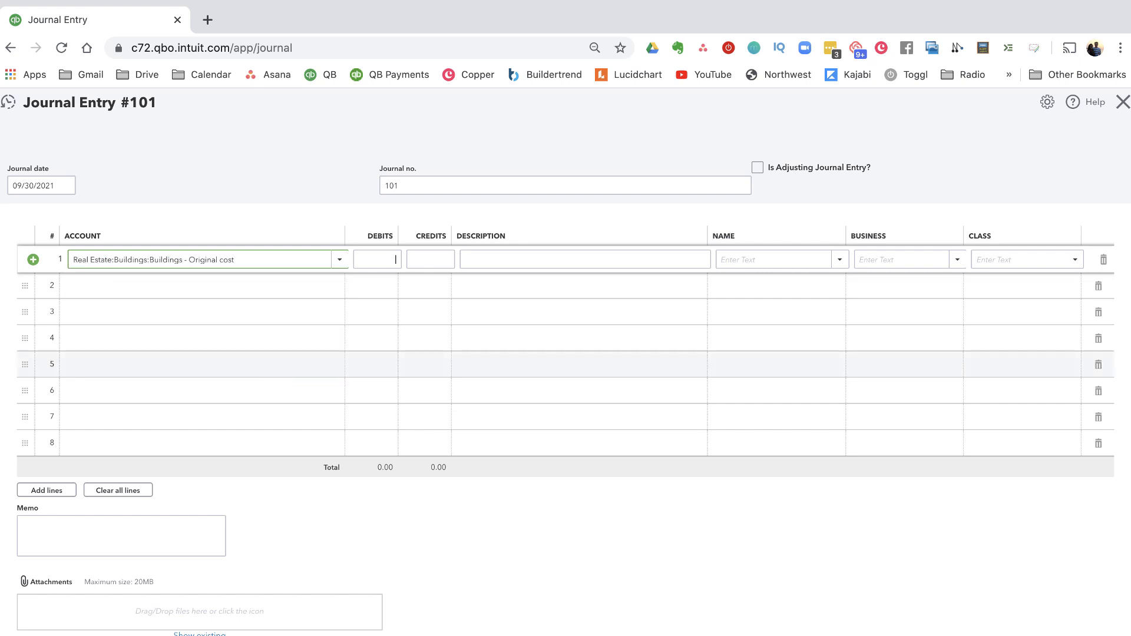
key(Tab)
key(Tab)
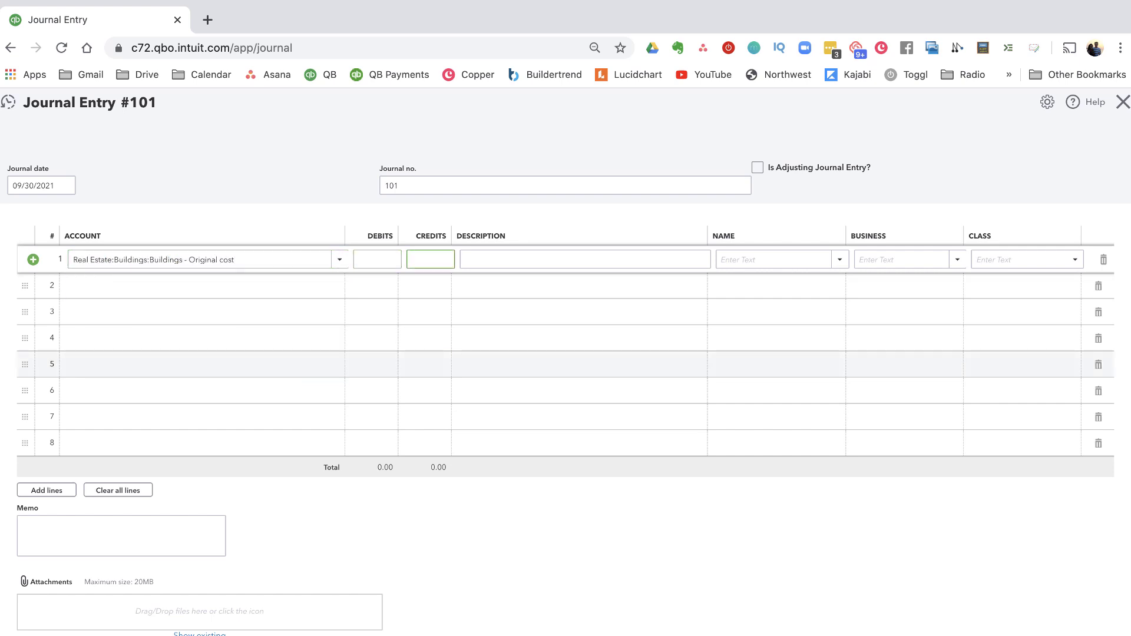
text(125,000)
key(Tab)
Add a second line crediting 2,800 to the Purchase Closing Costs - Original Costs account.
click(171, 285)
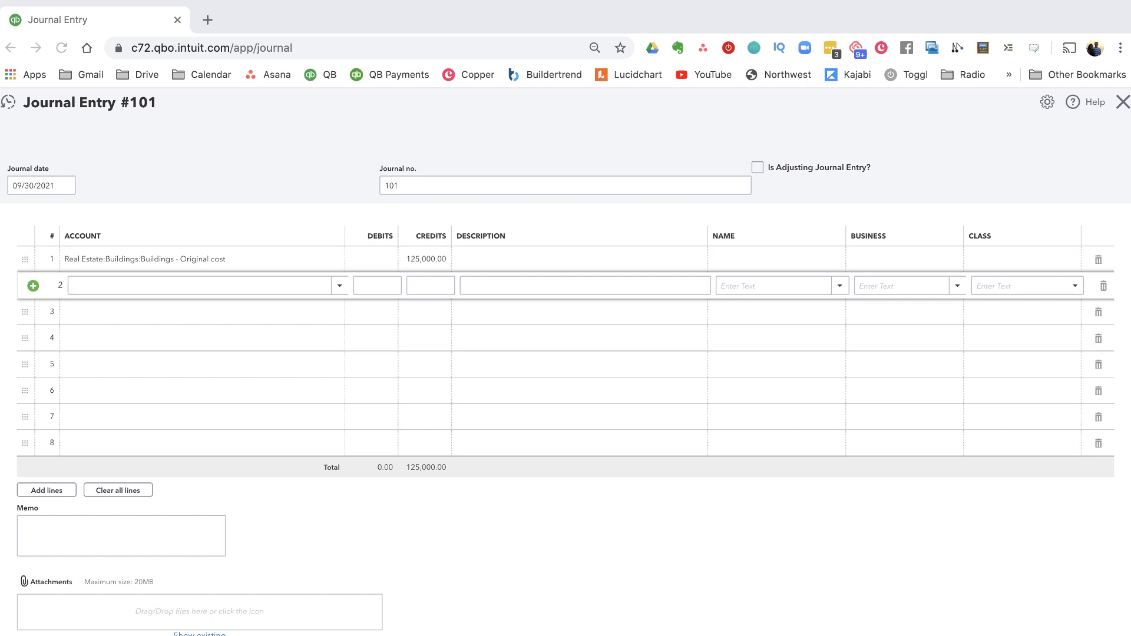
click(240, 287)
text(purch)
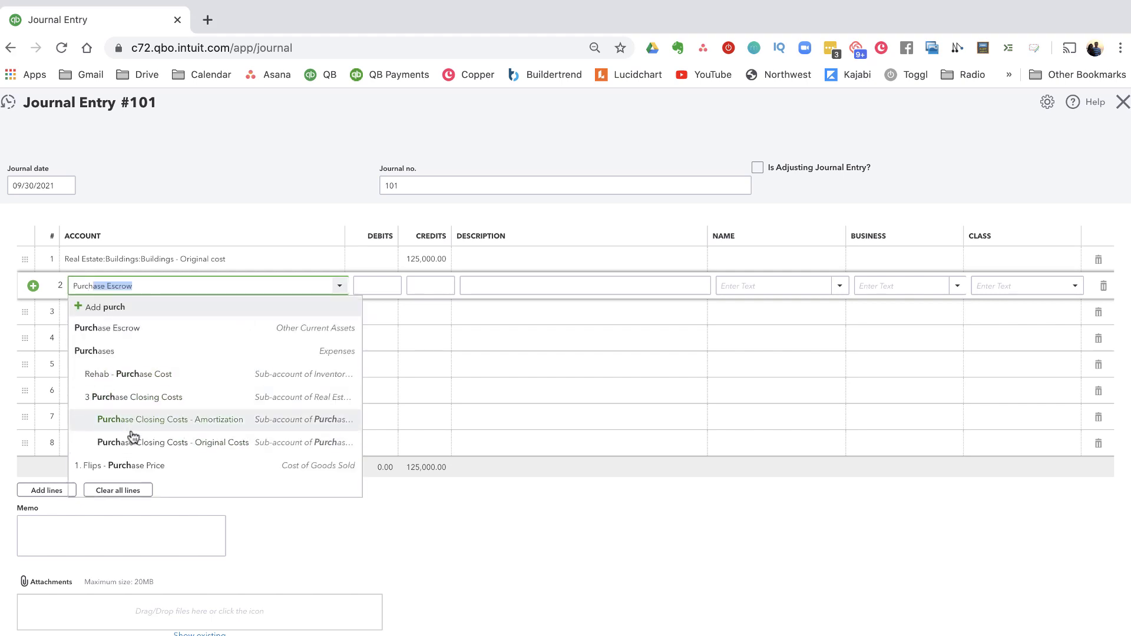
click(217, 442)
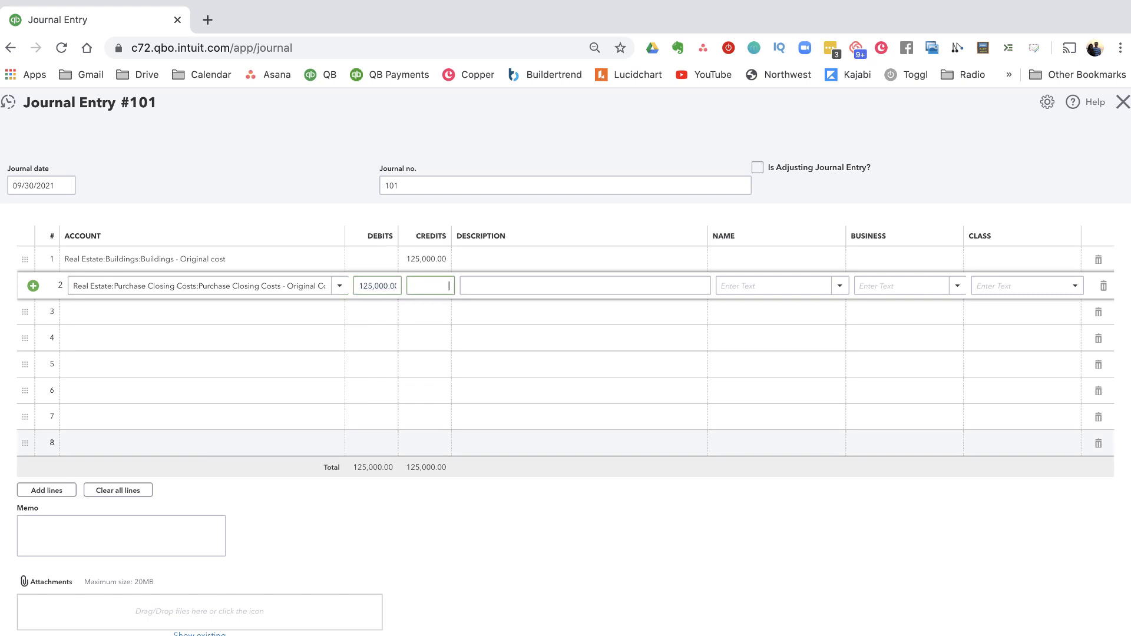
key(Tab)
text(2,800)
key(Tab)
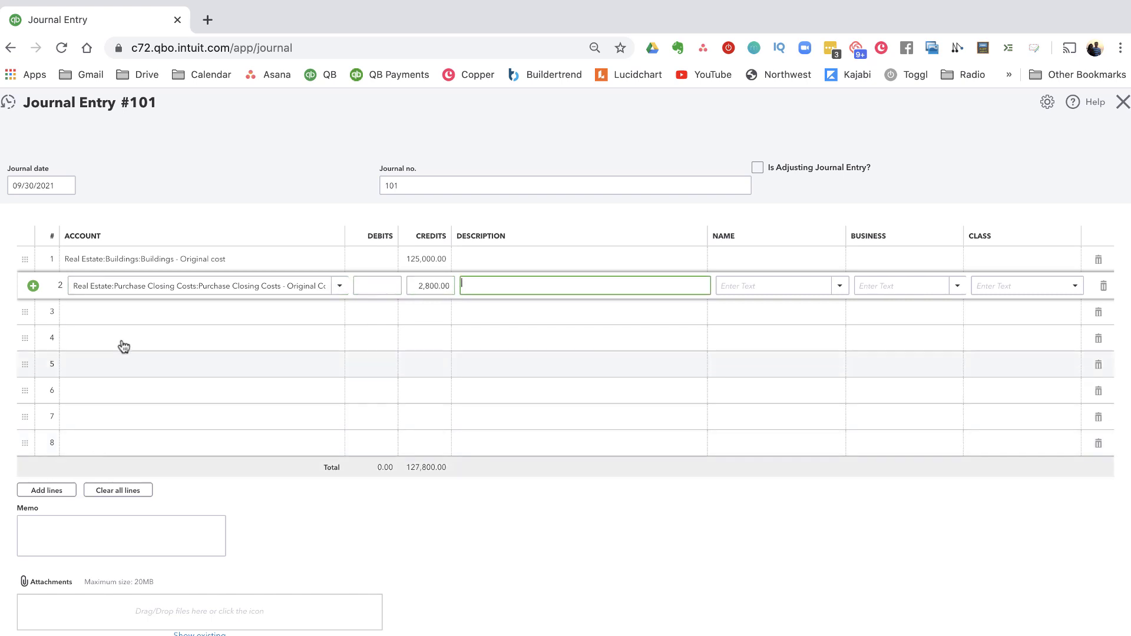
Add a third line crediting 49,255 to the CapEx - Original Cost account.
click(121, 312)
text(capEx)
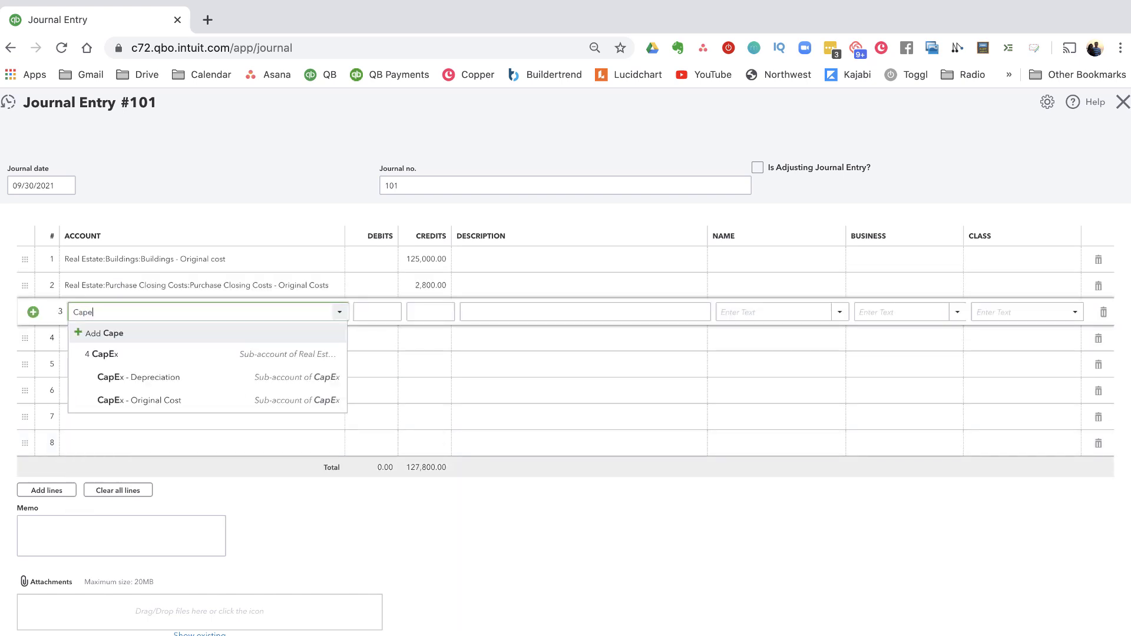
click(173, 406)
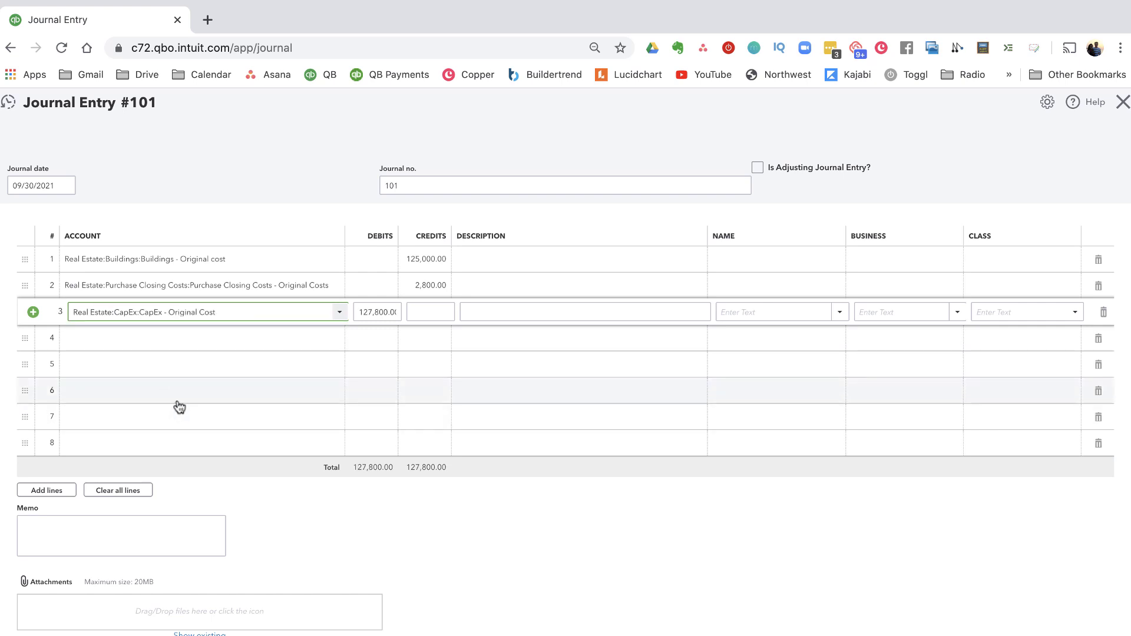
key(Tab)
key(Tab)
text(49255)
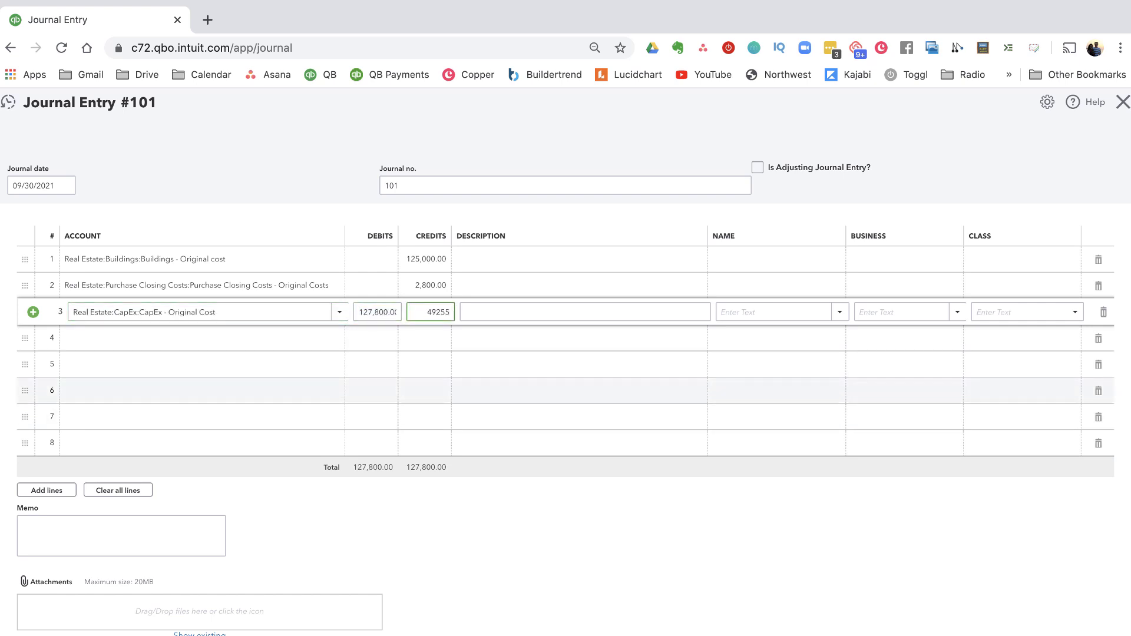
key(Tab)
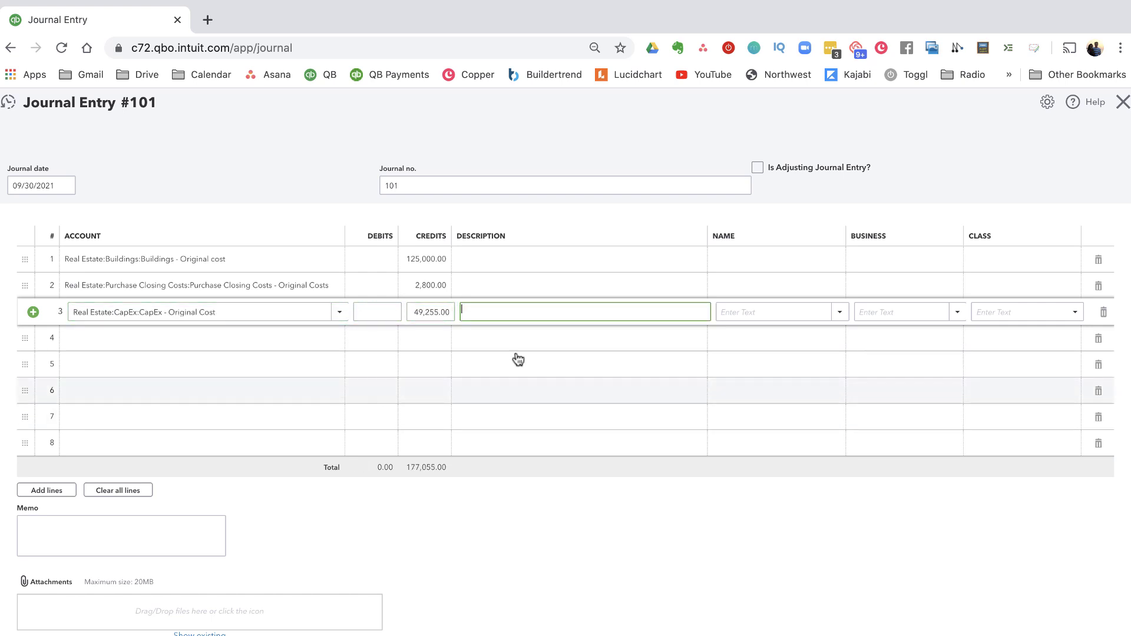
Assign the 264 UNION class to the Buildings - Original cost line.
click(1005, 257)
text(2364)
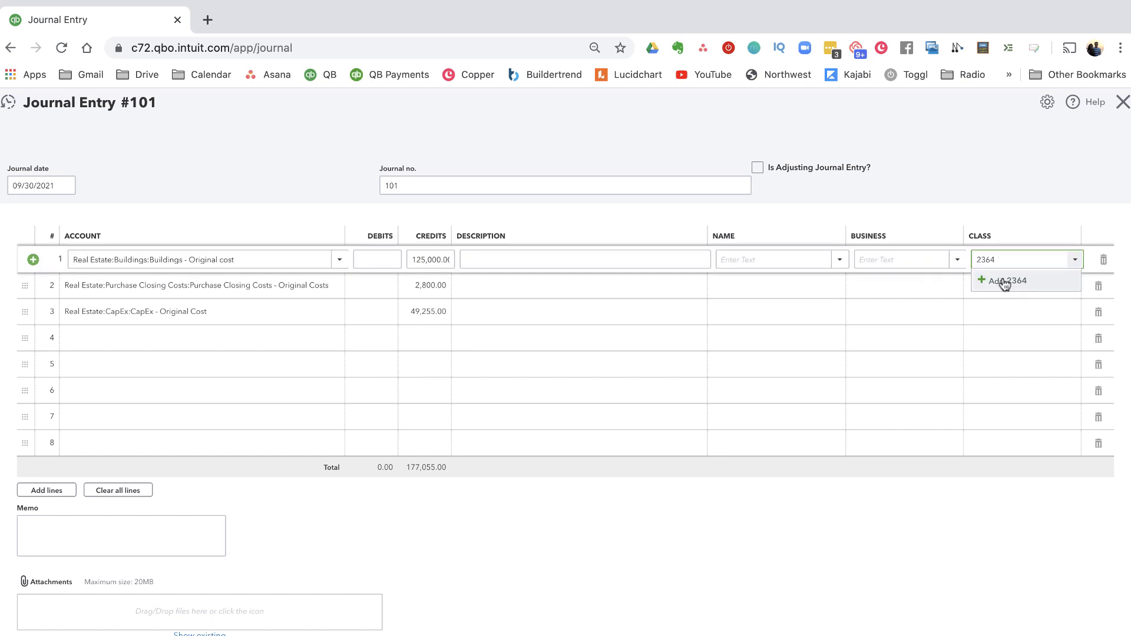
key(BackSpace)
key(BackSpace)
key(BackSpace)
text(64)
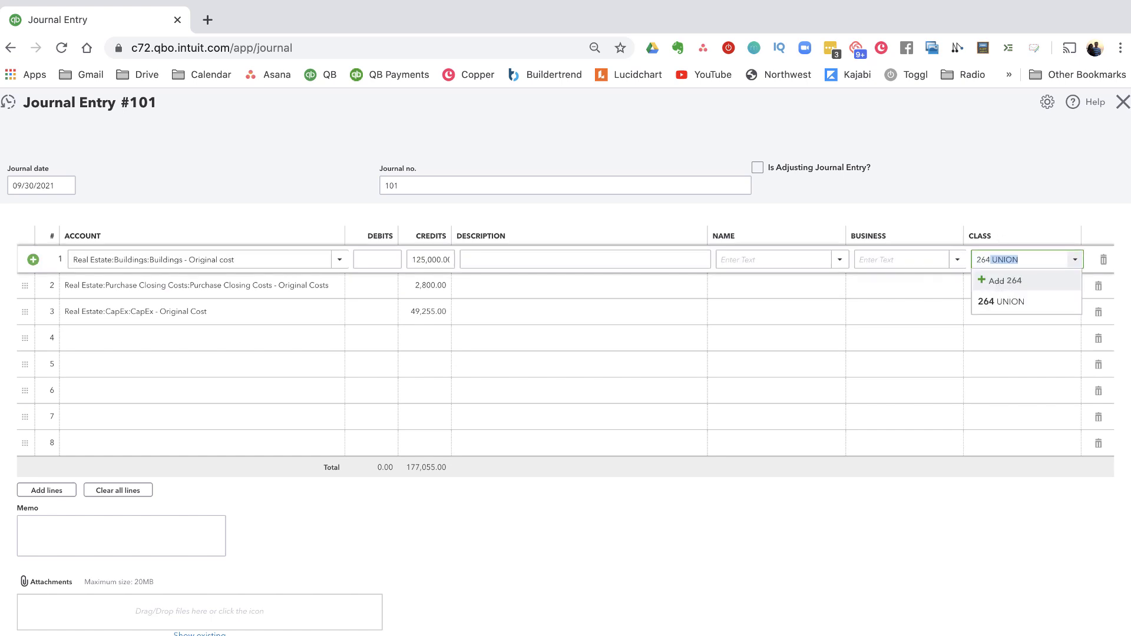
click(1007, 302)
Assign the 264 UNION class to the Purchase Closing Costs and CapEx - Original Cost lines.
click(1006, 287)
text(264 UNION)
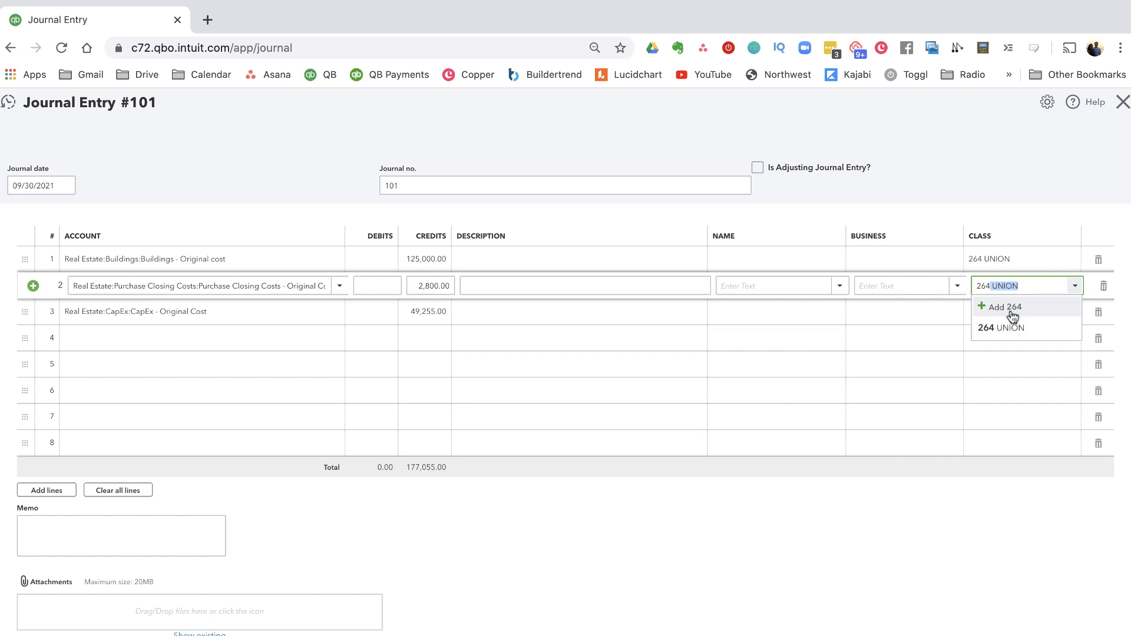
click(1006, 323)
click(1002, 314)
text(264 UNION)
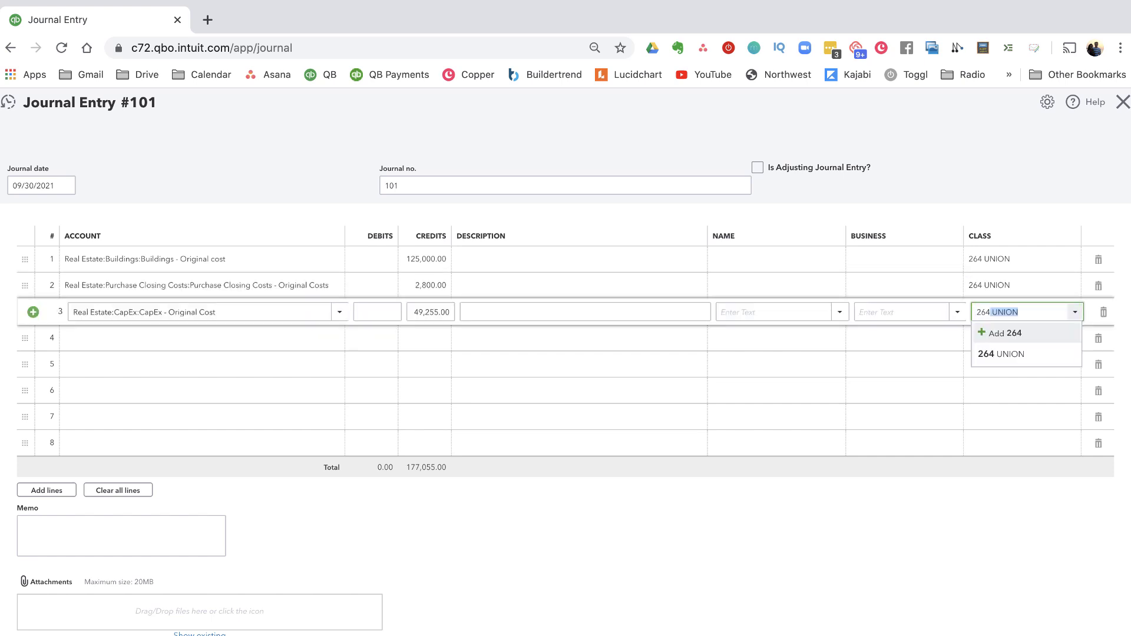
click(1005, 353)
Set the name to the 264 Union - Rehab project on the three credit lines for buildings, closing costs and CapEx.
click(751, 263)
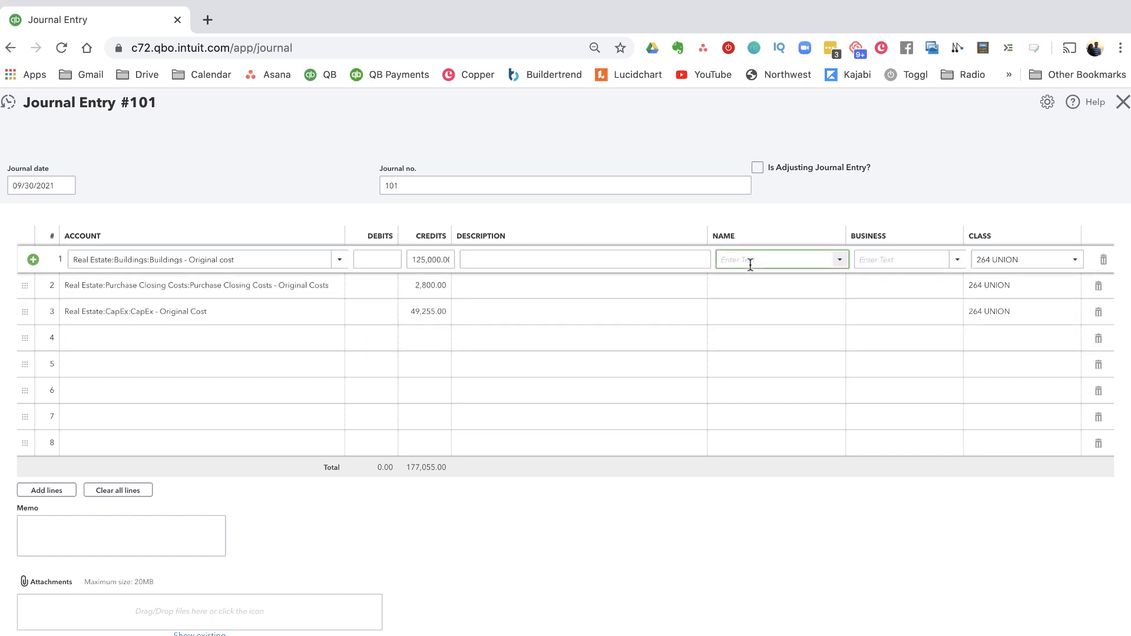
text(264 Union)
click(781, 335)
click(755, 288)
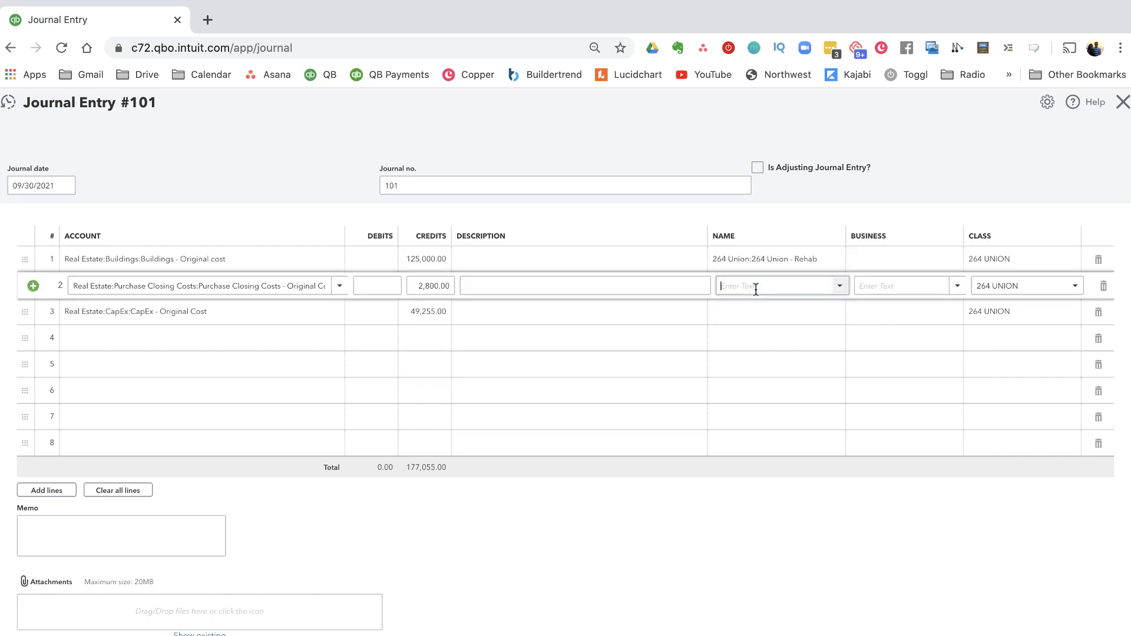
text(264 Union)
click(793, 349)
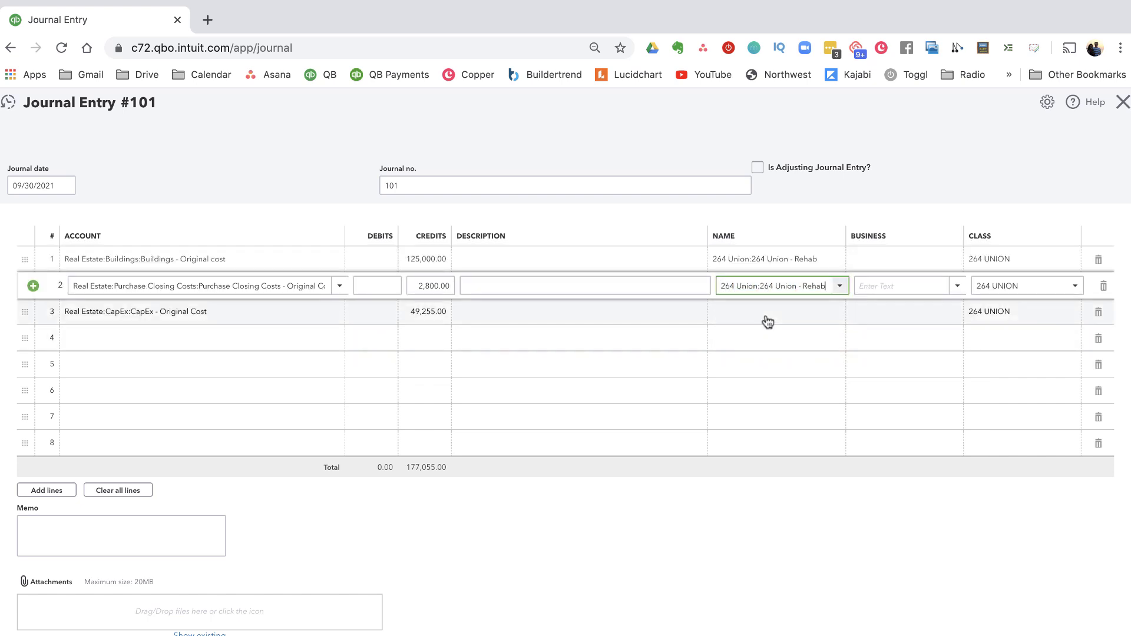
click(766, 313)
text(264 Union)
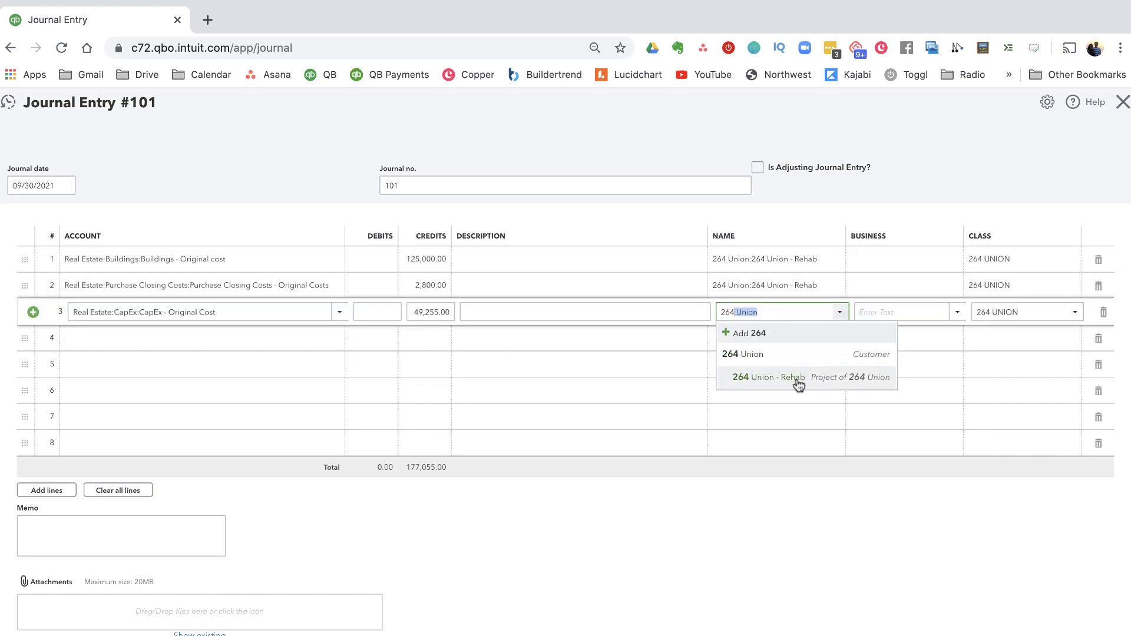
click(797, 382)
Add a fourth line debiting 77,800 to the Hard Money Loans account.
click(231, 337)
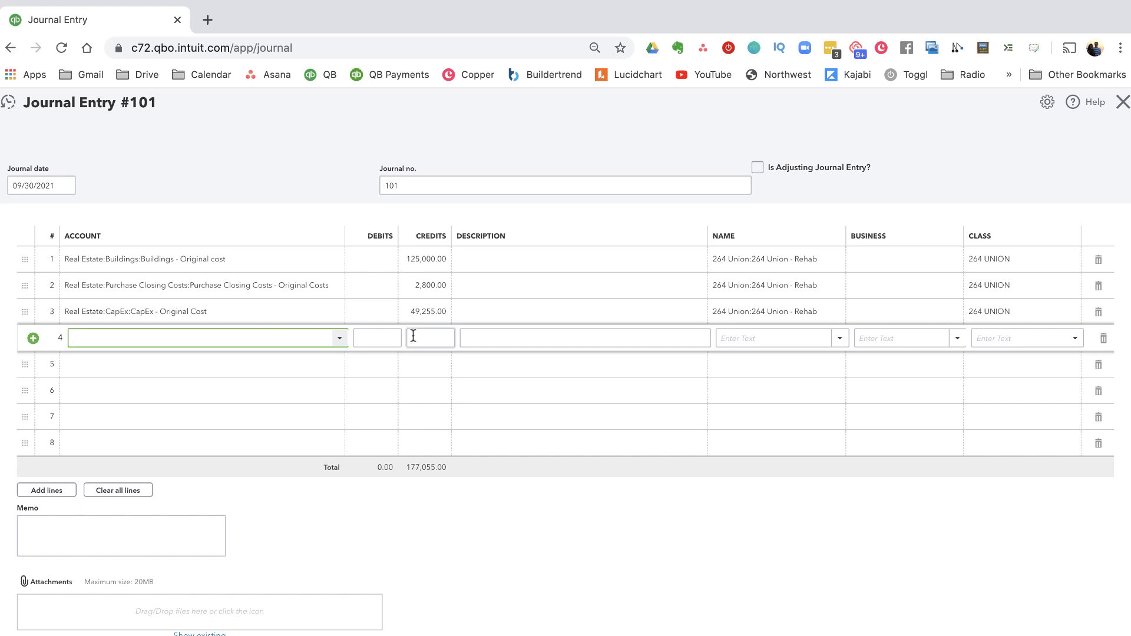
text(hard)
click(261, 388)
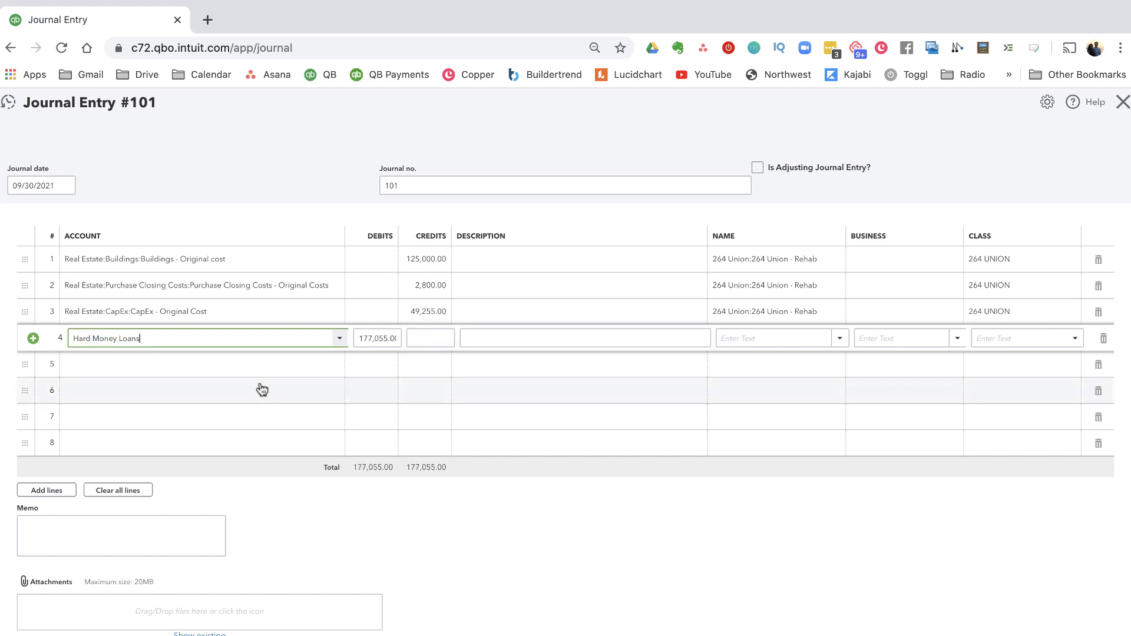
key(Tab)
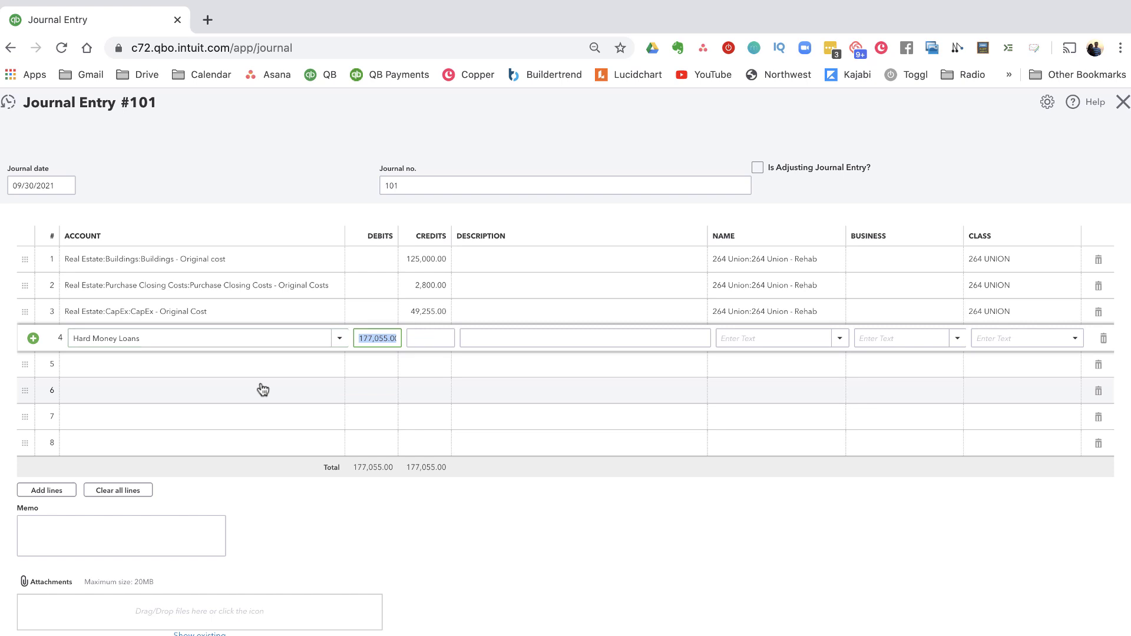
text(77800)
key(Tab)
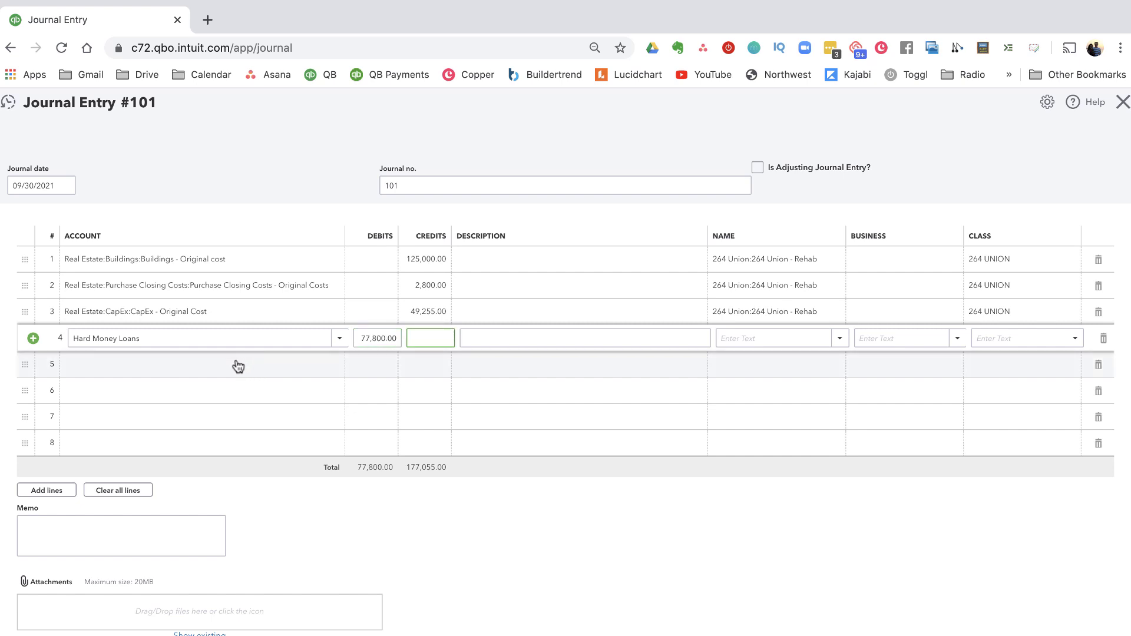
Add a fifth line debiting 8,000 to the Interest (COGS) account.
click(238, 365)
text(inter)
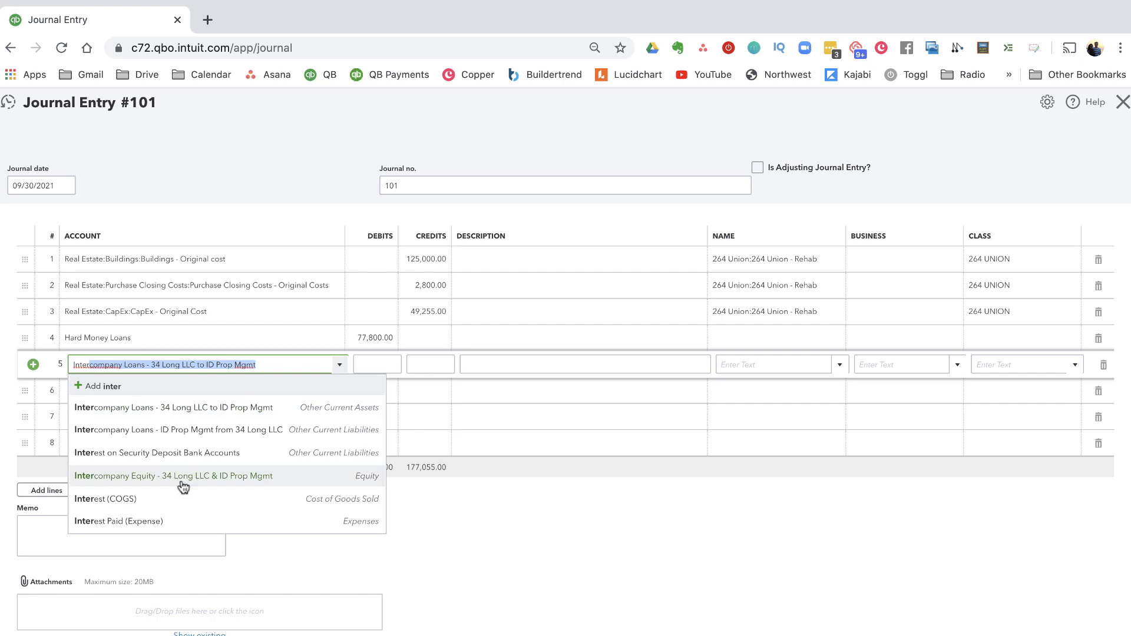
click(170, 499)
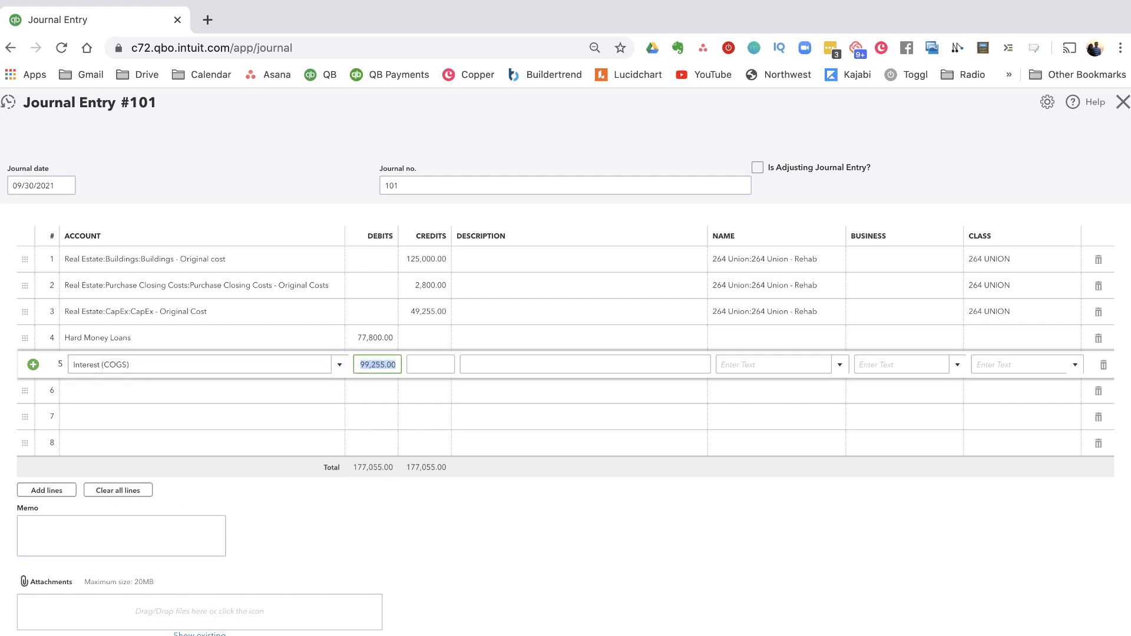
text(8000)
key(Tab)
Copy the 264 Union - Rehab project name from the CapEx line to the Hard Money Loans and Interest (COGS) lines.
click(760, 310)
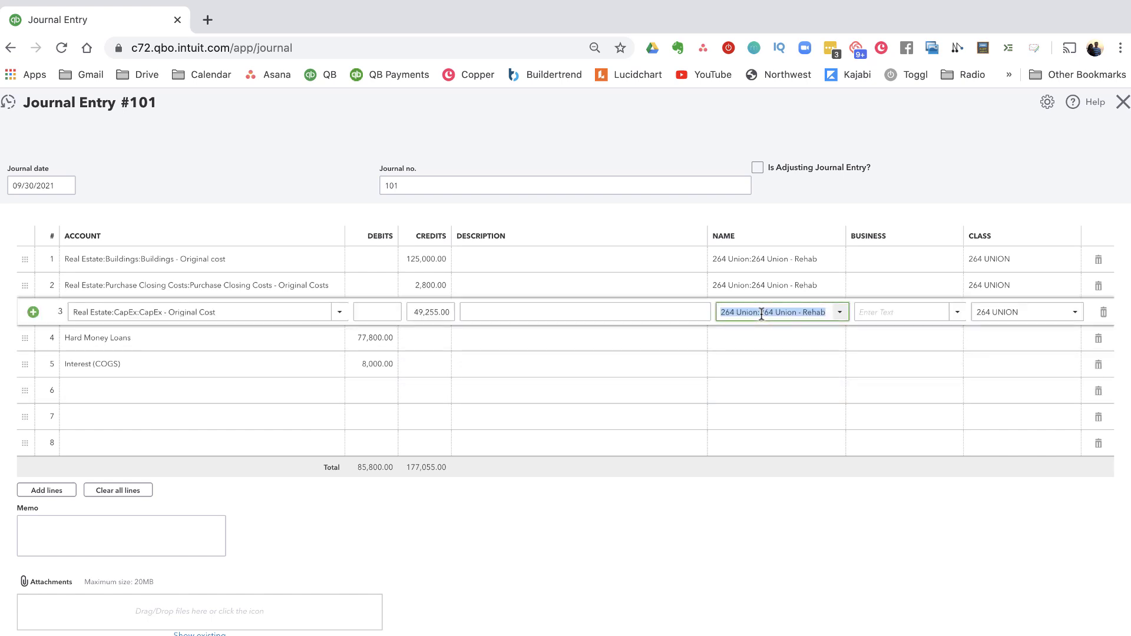
text(c)
key(ctrl+z)
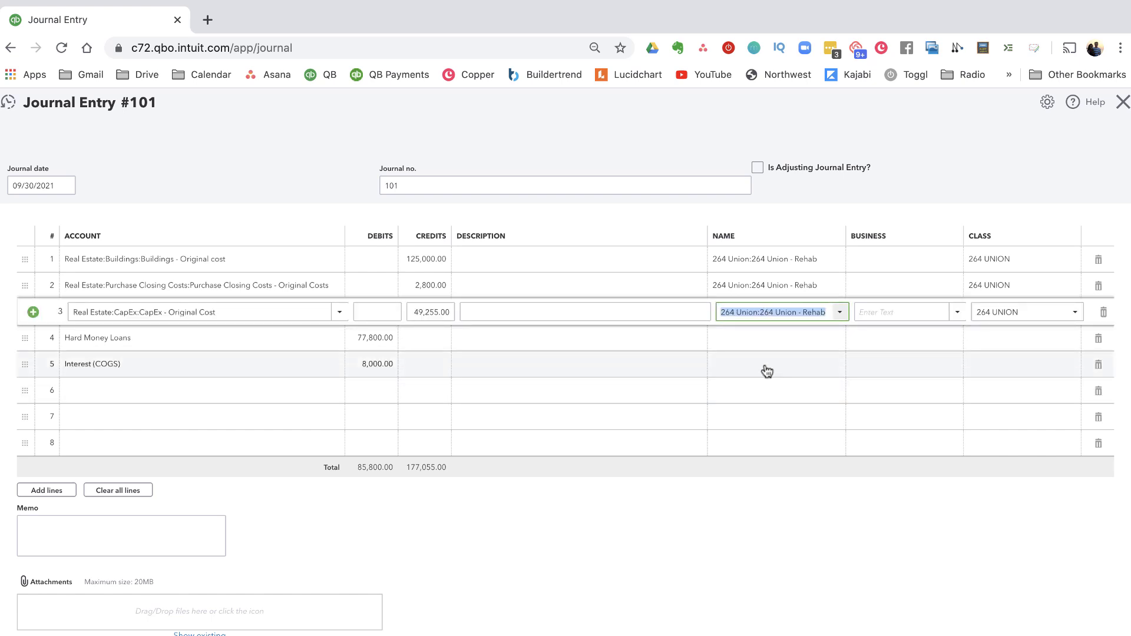
click(776, 338)
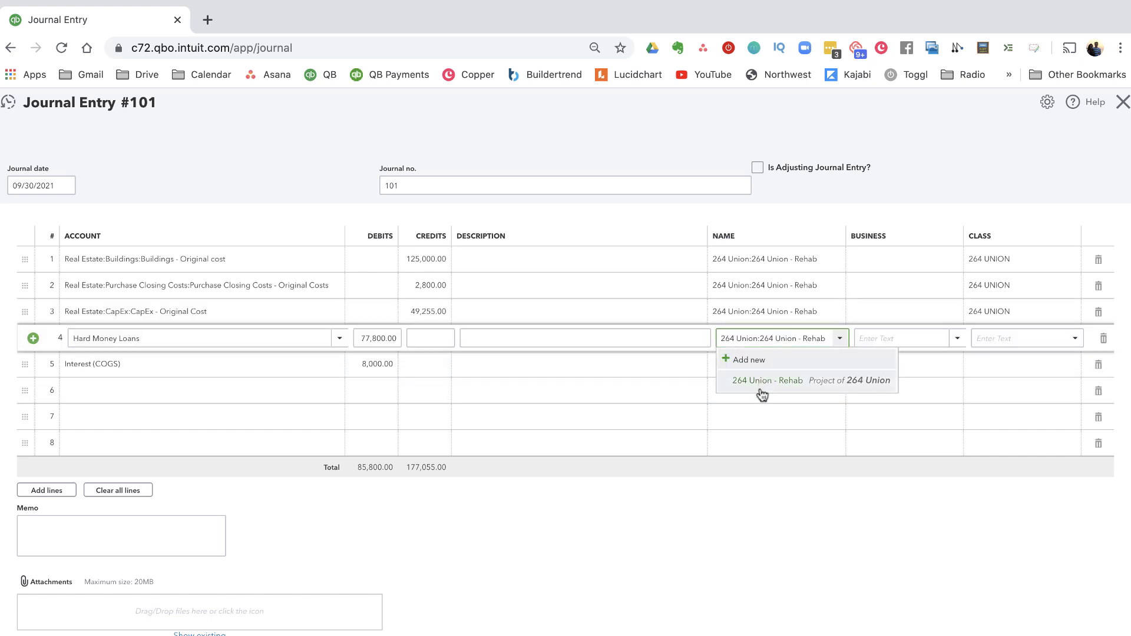
click(758, 390)
click(756, 365)
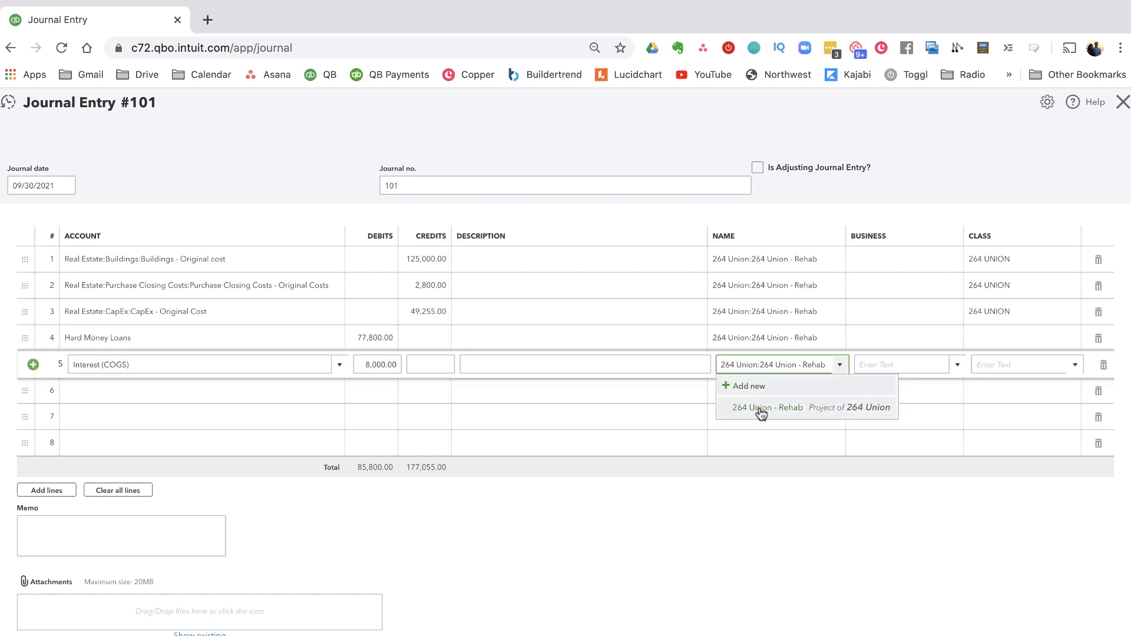
click(758, 407)
Copy the 264 UNION class from the CapEx line to the Interest (COGS) and Hard Money Loans lines.
click(1013, 315)
key(ctrl+c)
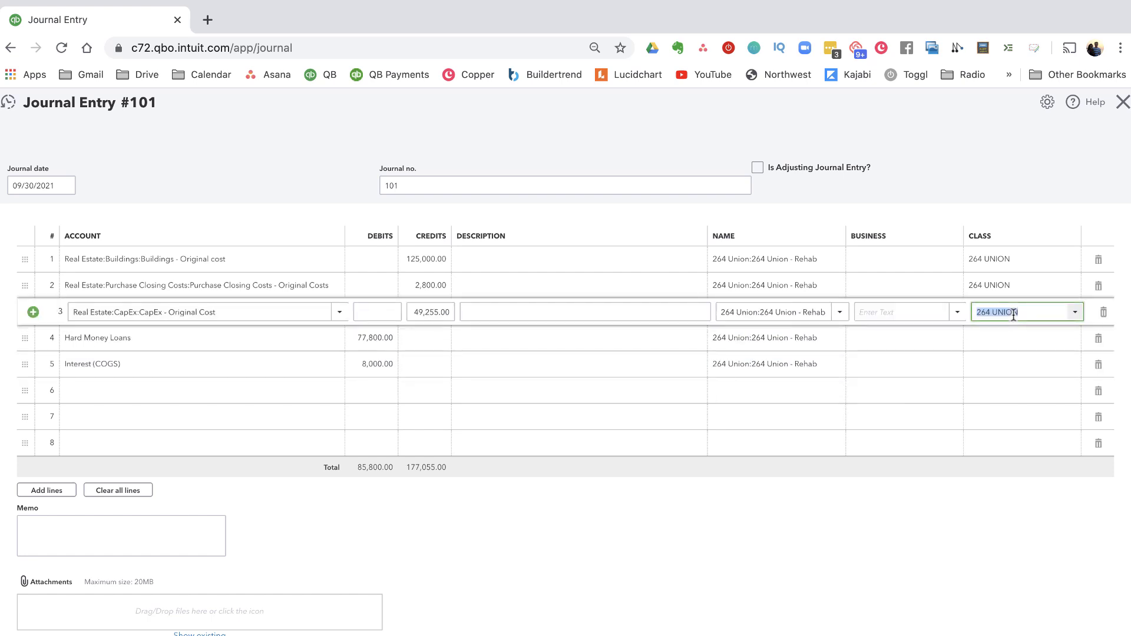
click(1001, 357)
key(ctrl+v)
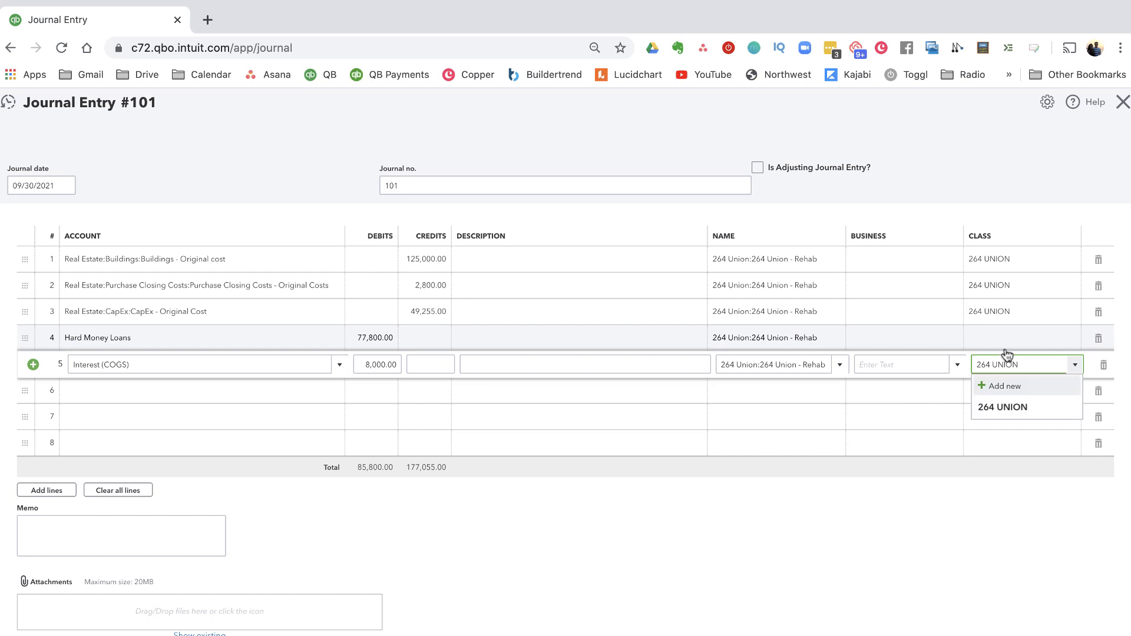
click(1005, 337)
key(ctrl+v)
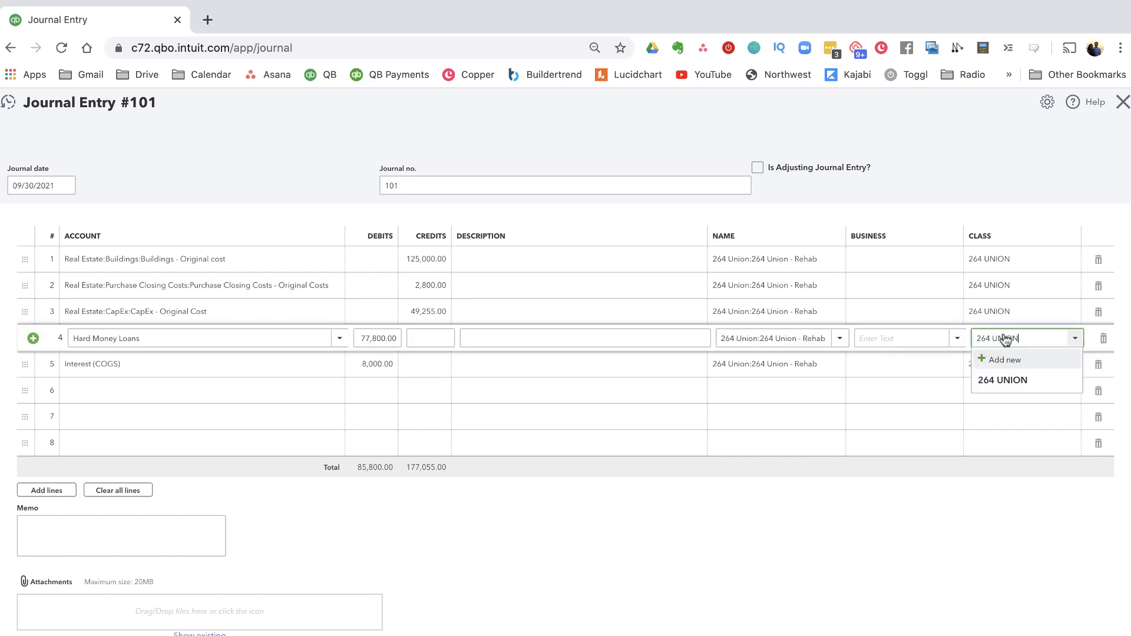
click(1025, 386)
Change the account on the 8,000 debit line to 6. Flips - Debt Service.
click(192, 363)
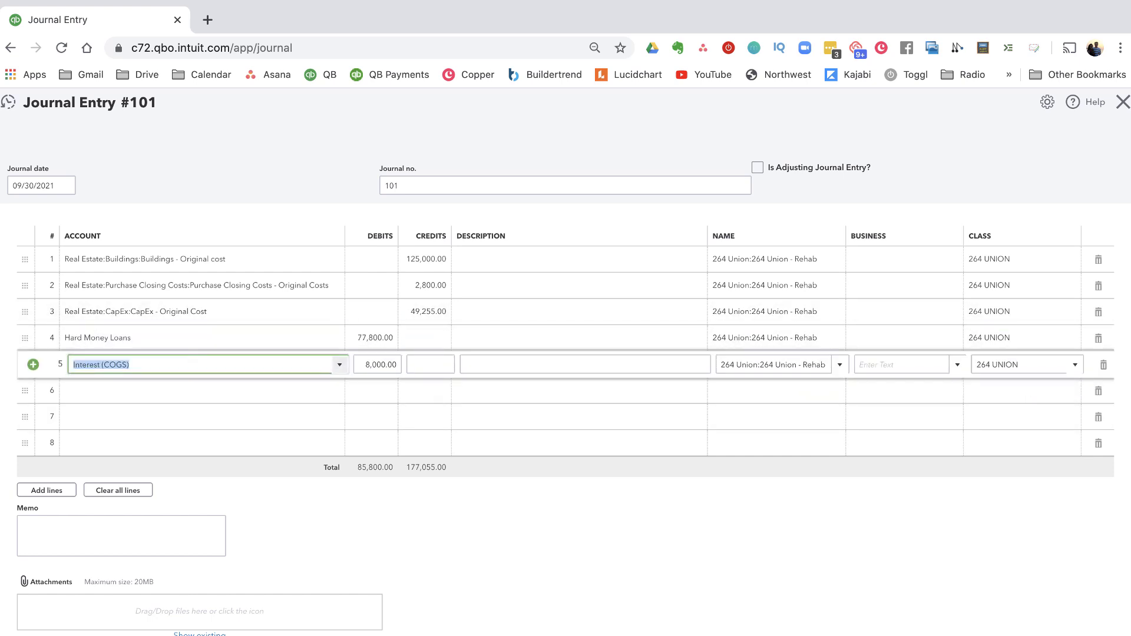
text(inter)
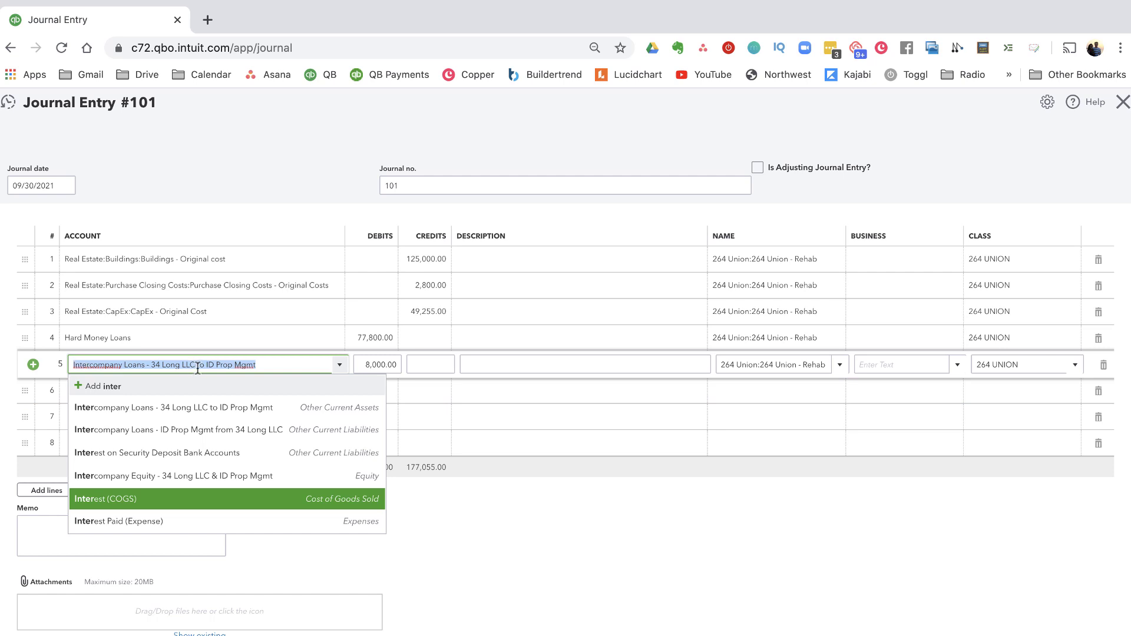
text(debt)
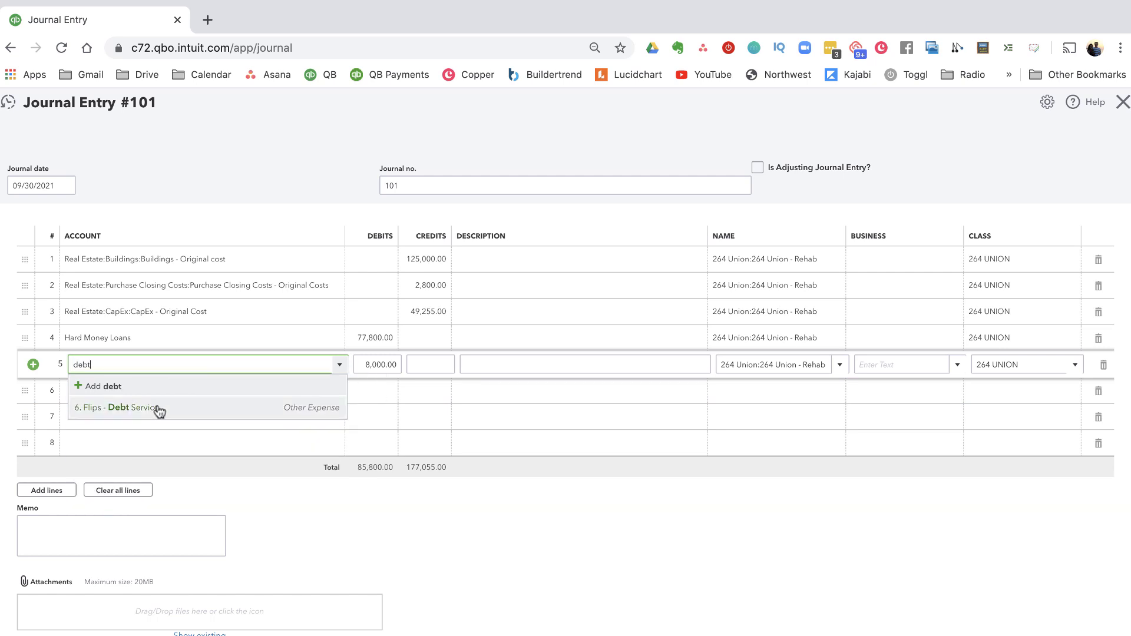
click(159, 408)
Add a sixth line debiting 325000*.06 to the 5. Flips - Selling Costs account.
click(268, 390)
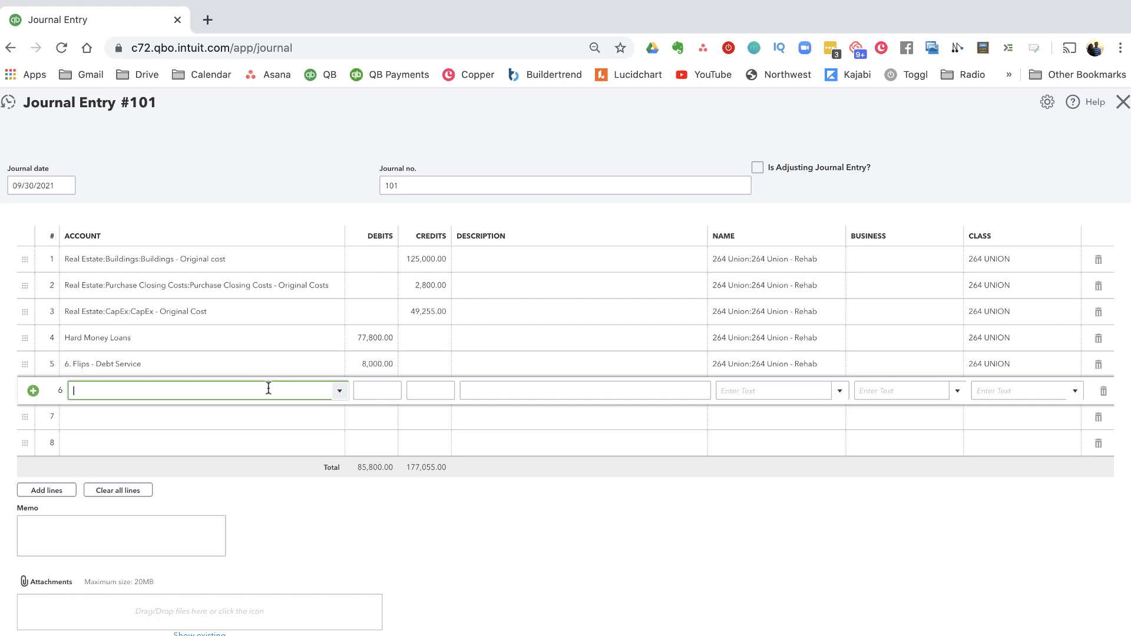
text(selling)
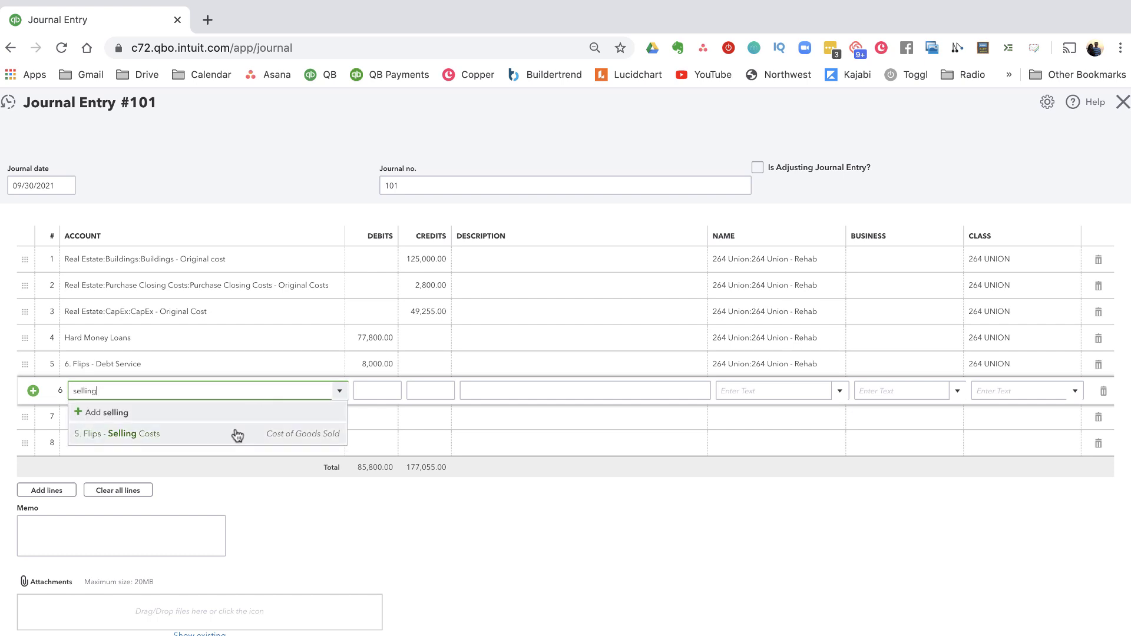
click(238, 434)
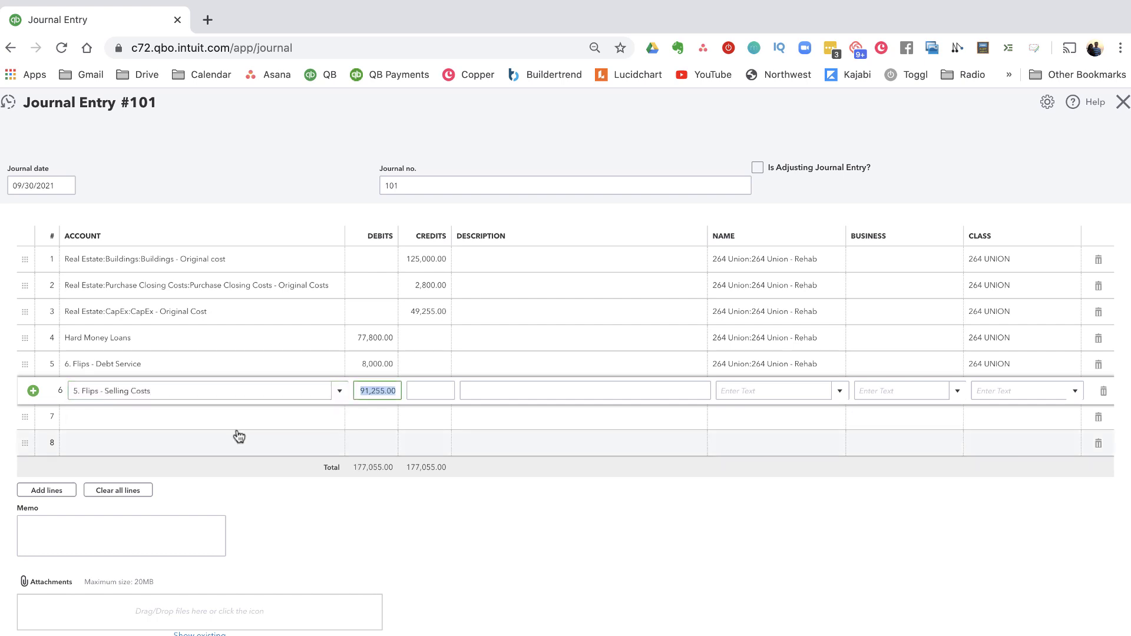
text(325000*.06)
key(Tab)
key(Tab)
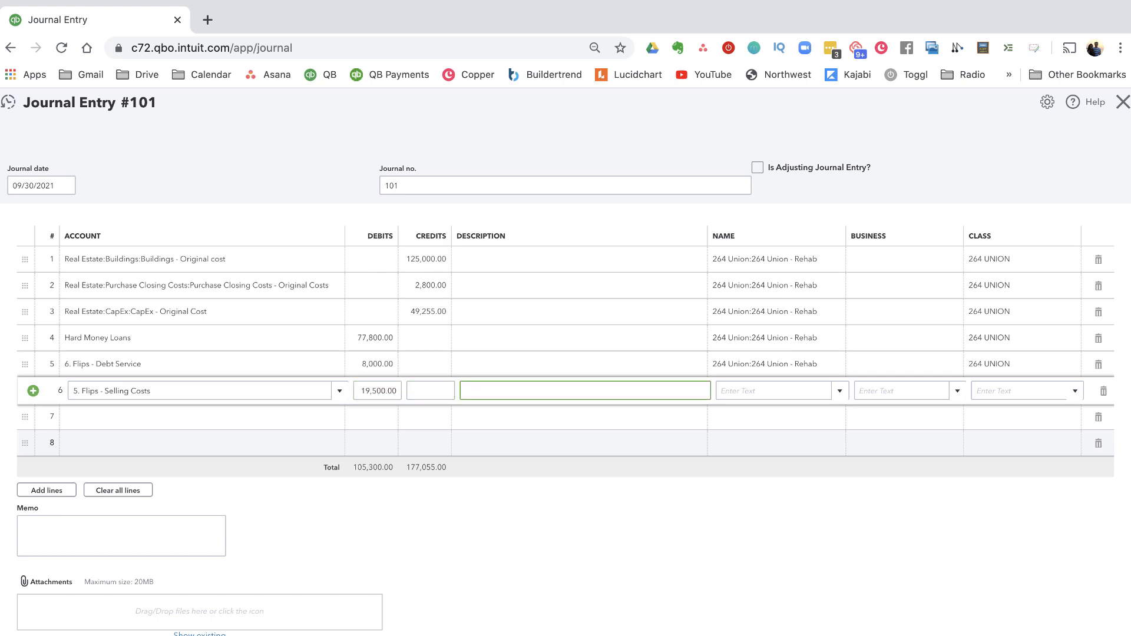
Assign the 264 Union - Rehab project and the 264 UNION class to the 19,500 selling costs line.
key(Tab)
text(264)
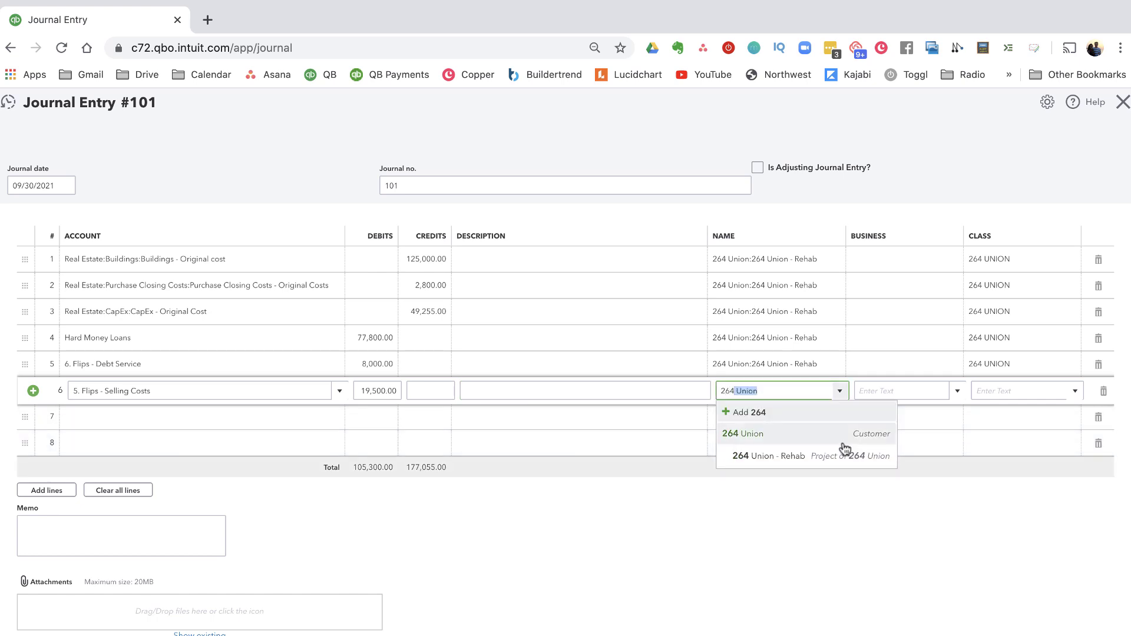
click(848, 455)
click(1015, 390)
text(264)
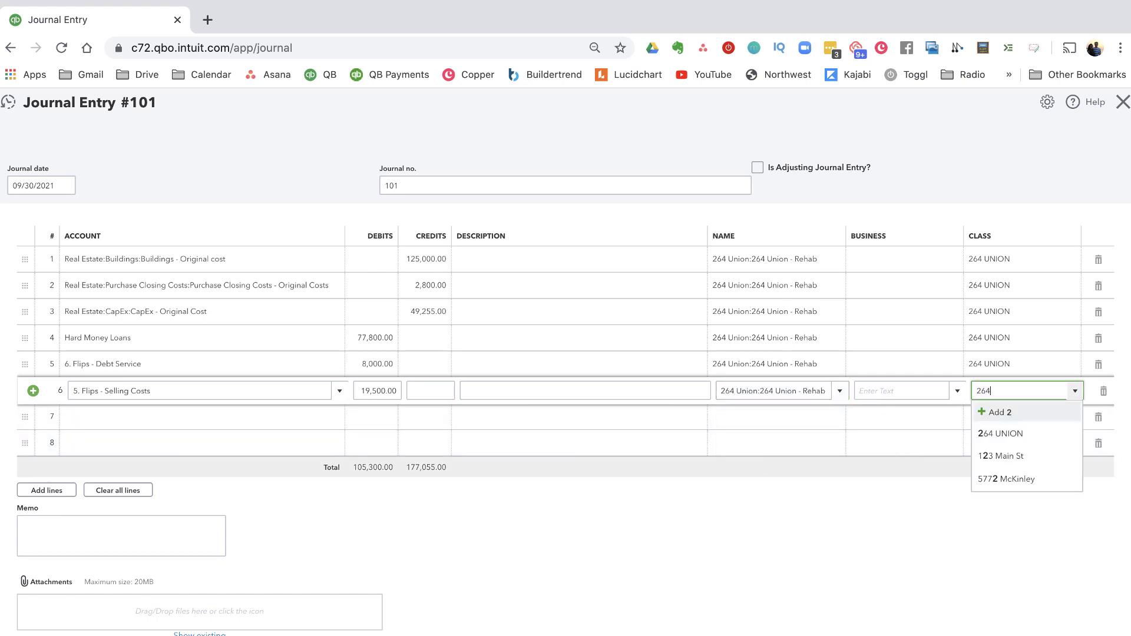
key(Down)
key(Return)
key(Tab)
Add a seventh line debiting 8,800 to the 5. Flips - Selling Costs account.
text(selll)
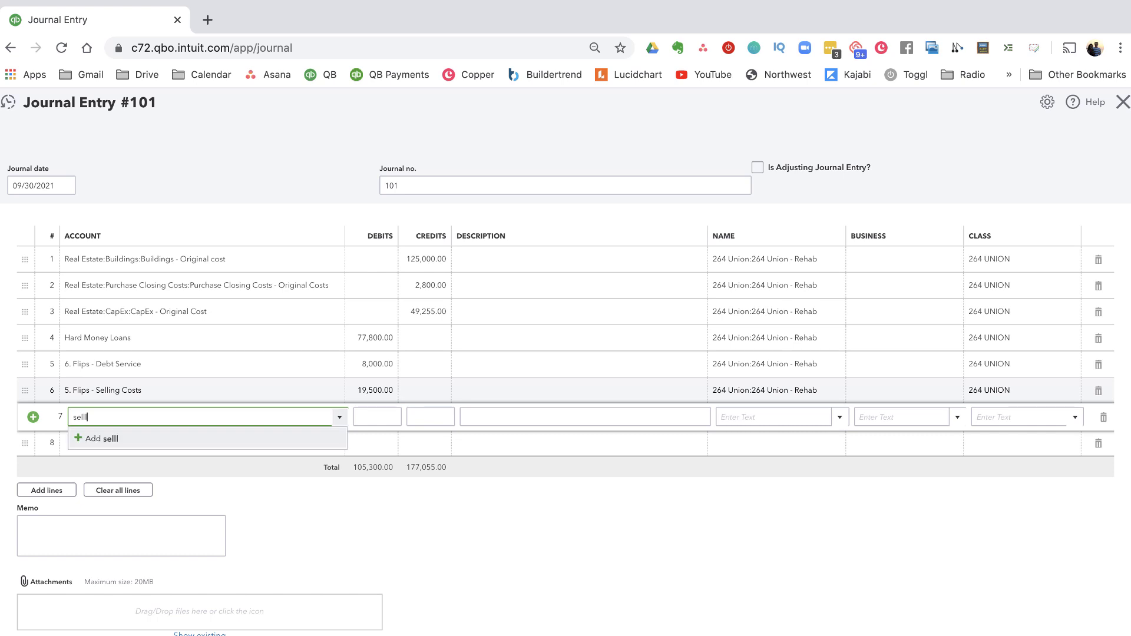
key(BackSpace)
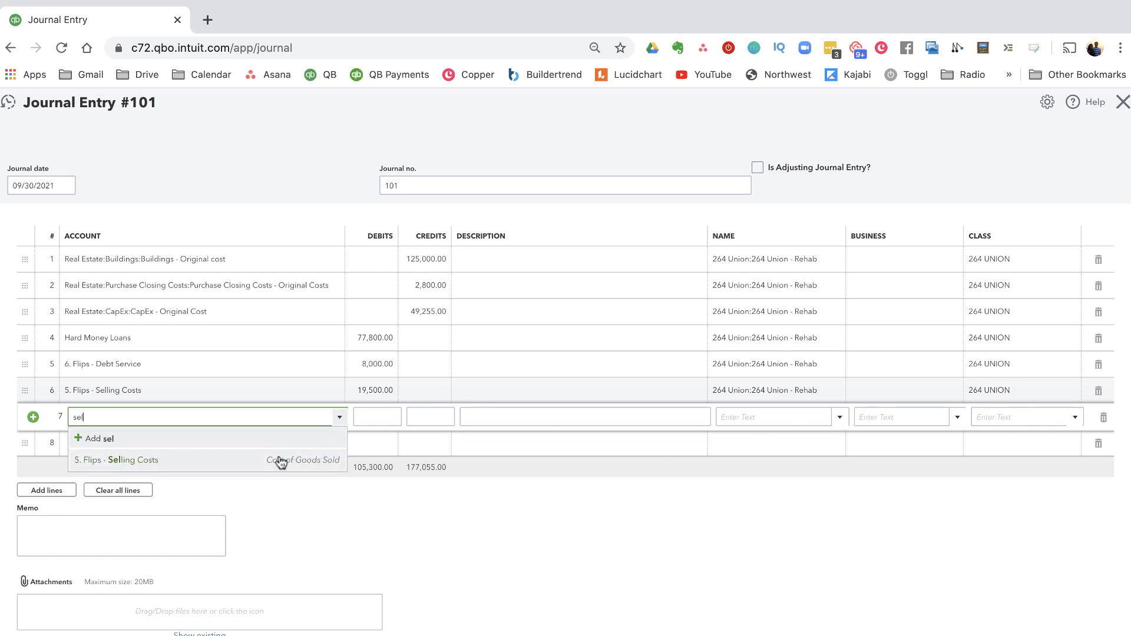
click(278, 461)
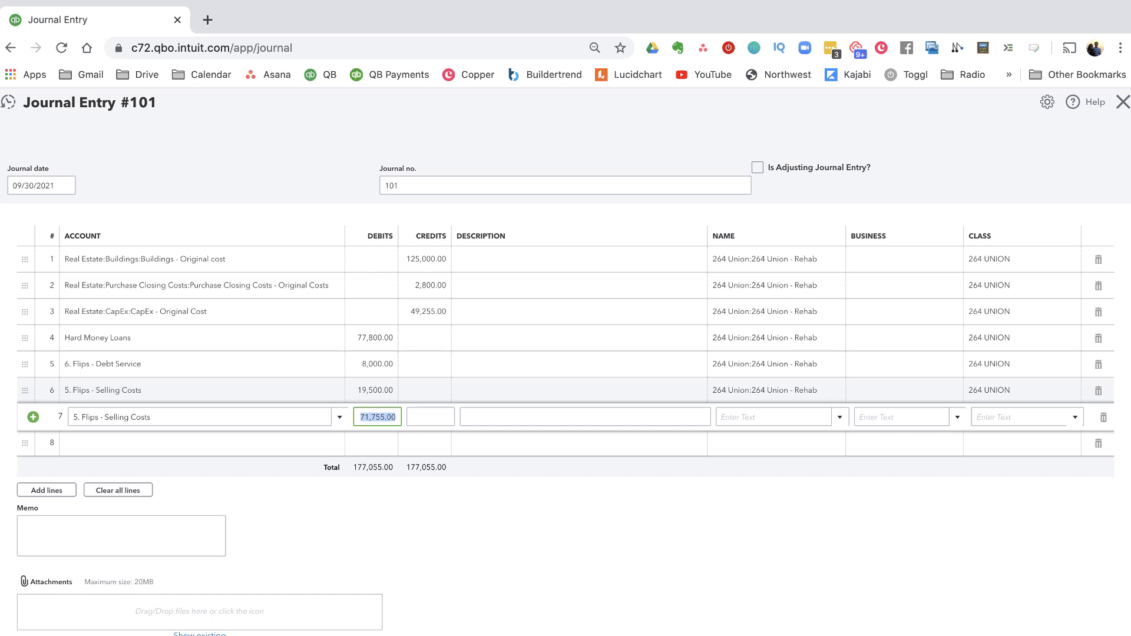
text(8,800)
key(Tab)
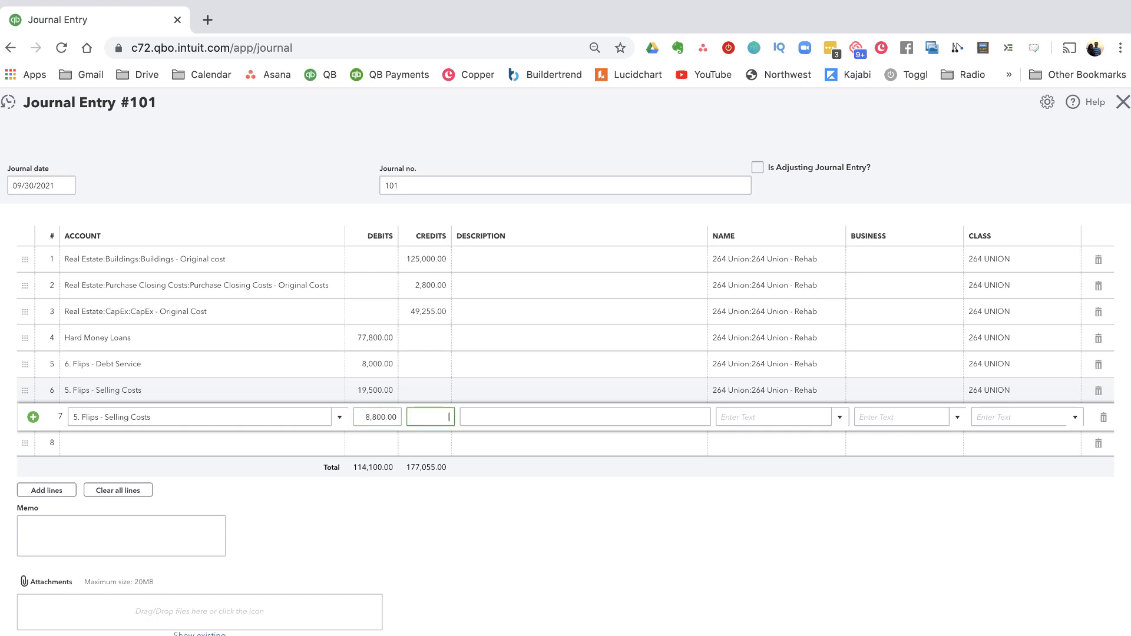
Assign the 264 Union - Rehab project and the 264 UNION class to the 8,800 selling costs line.
key(Tab)
key(Tab)
text(264)
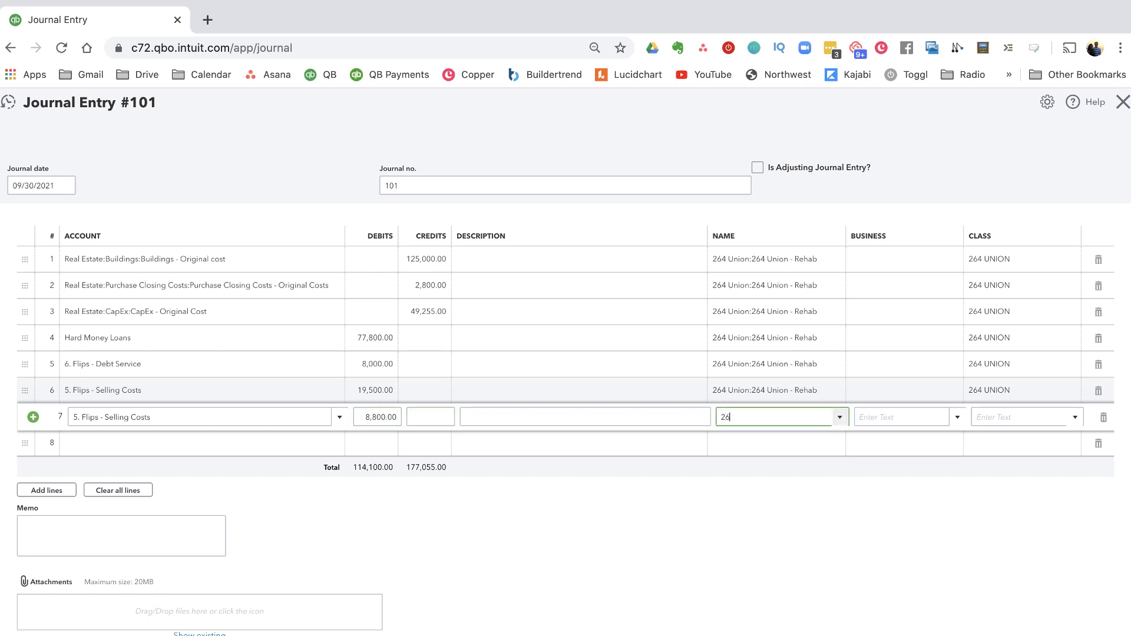
click(810, 484)
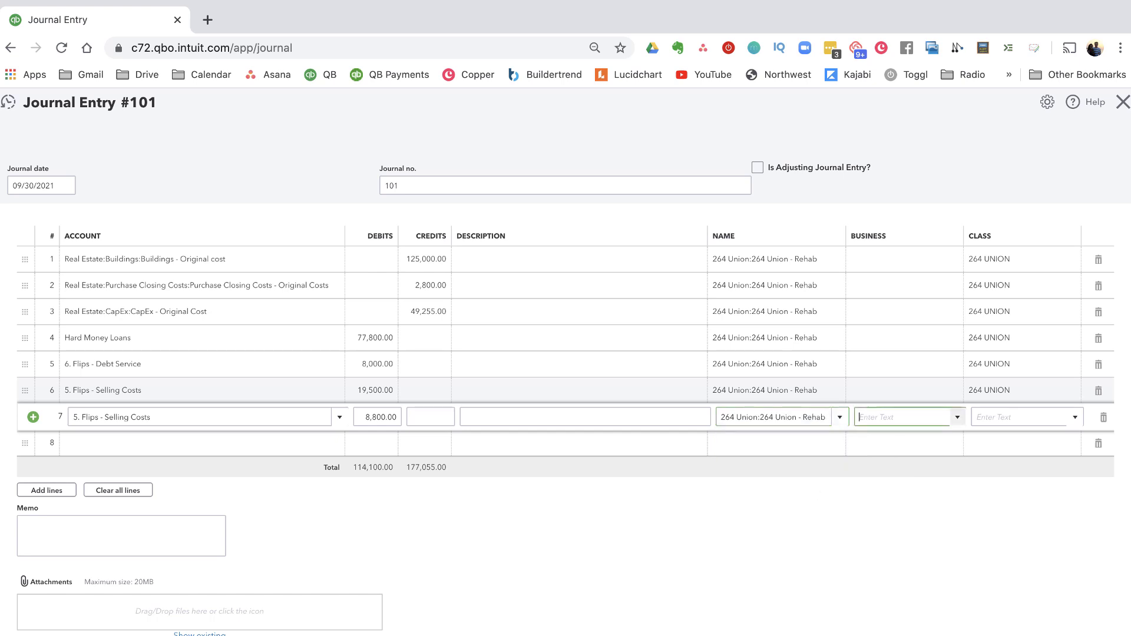
key(Tab)
text(264)
key(Tab)
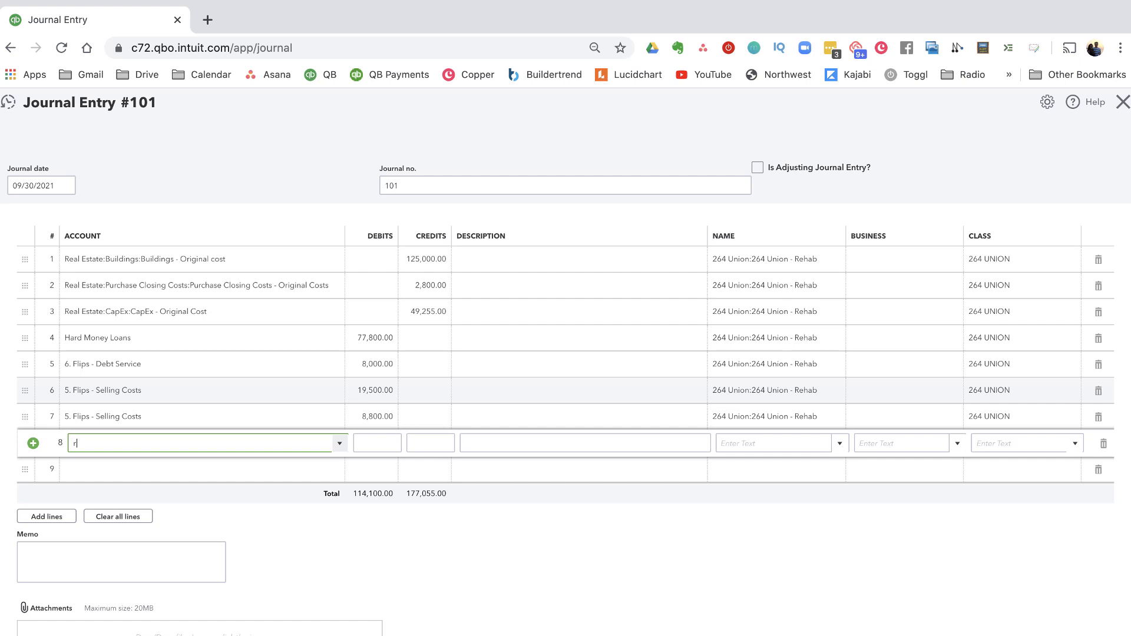
Set the eighth line's account to Flips - Sales Price and clear its suggested debit amount.
text(eali)
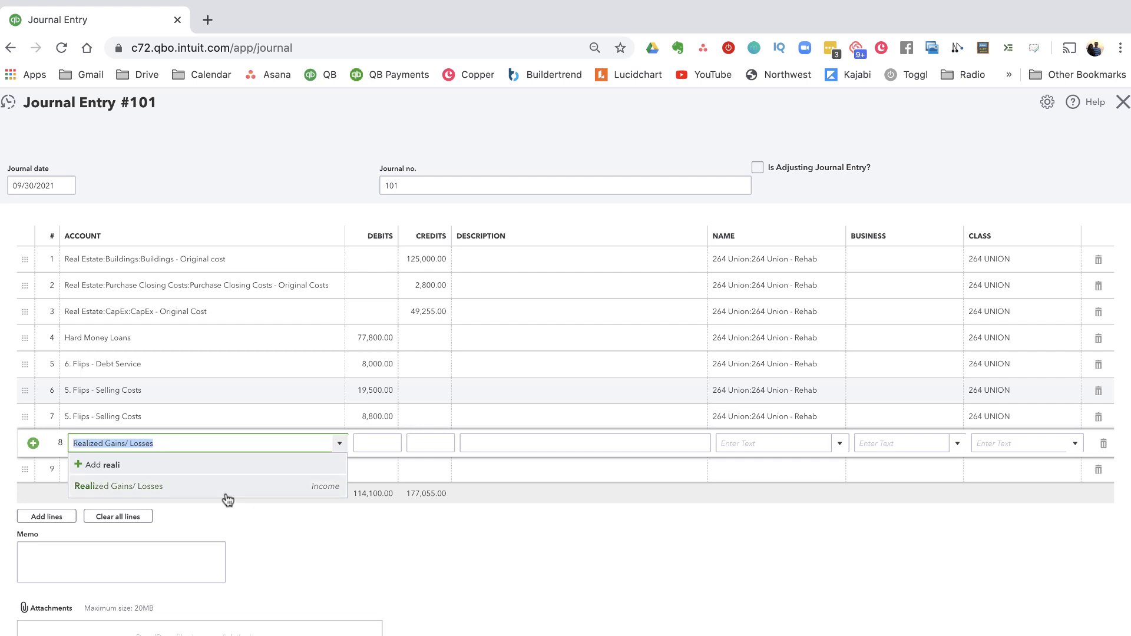
text(selling)
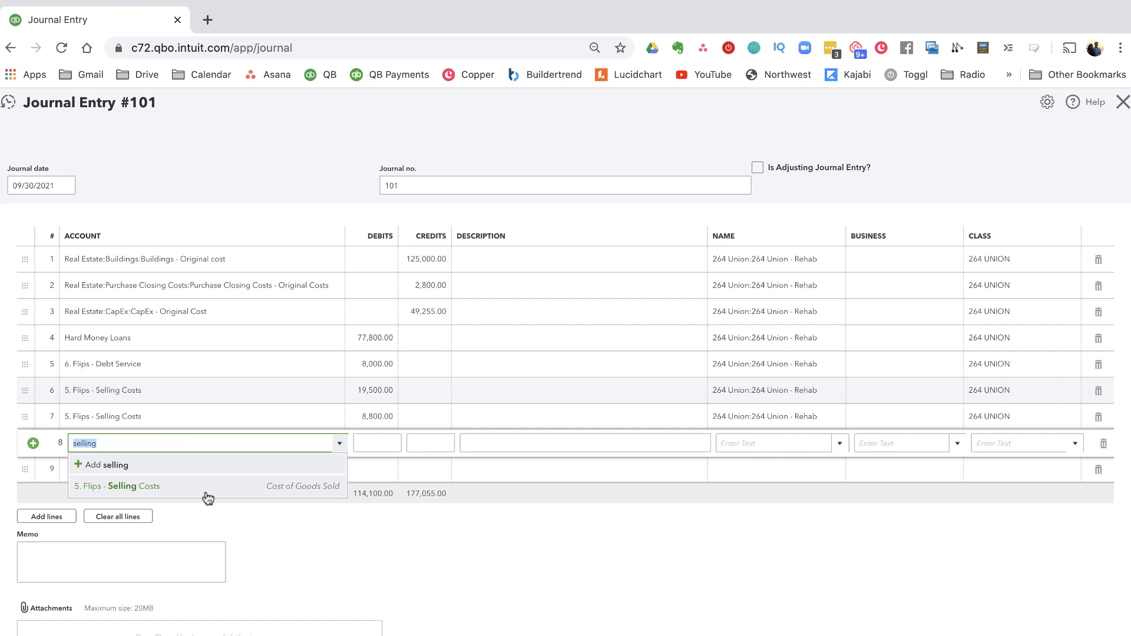
text(sale)
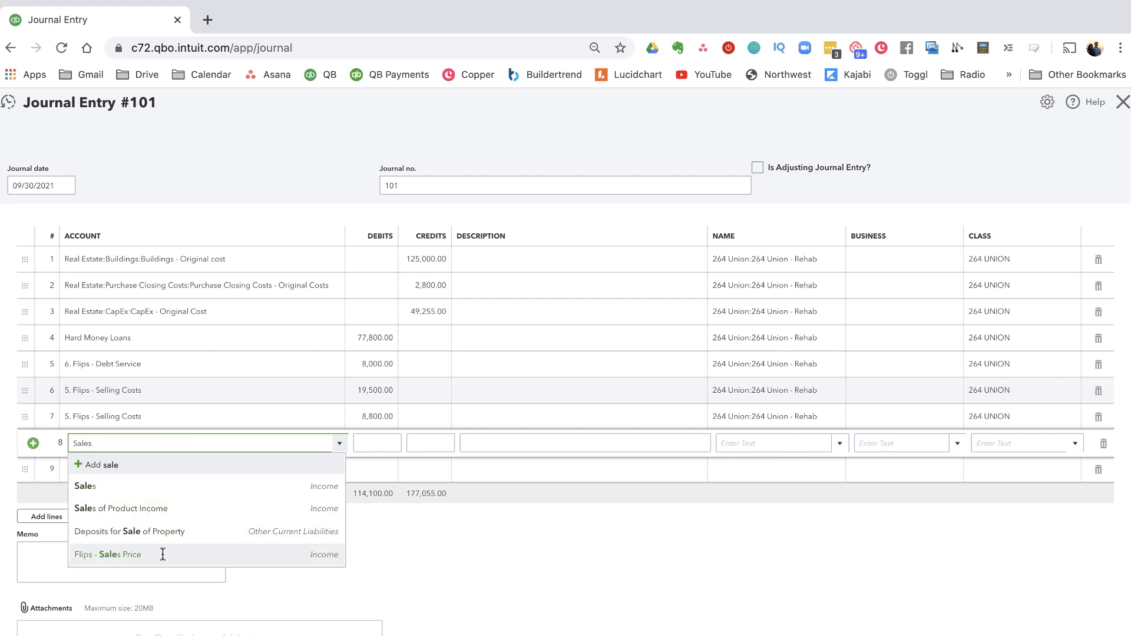
click(164, 559)
key(Tab)
key(BackSpace)
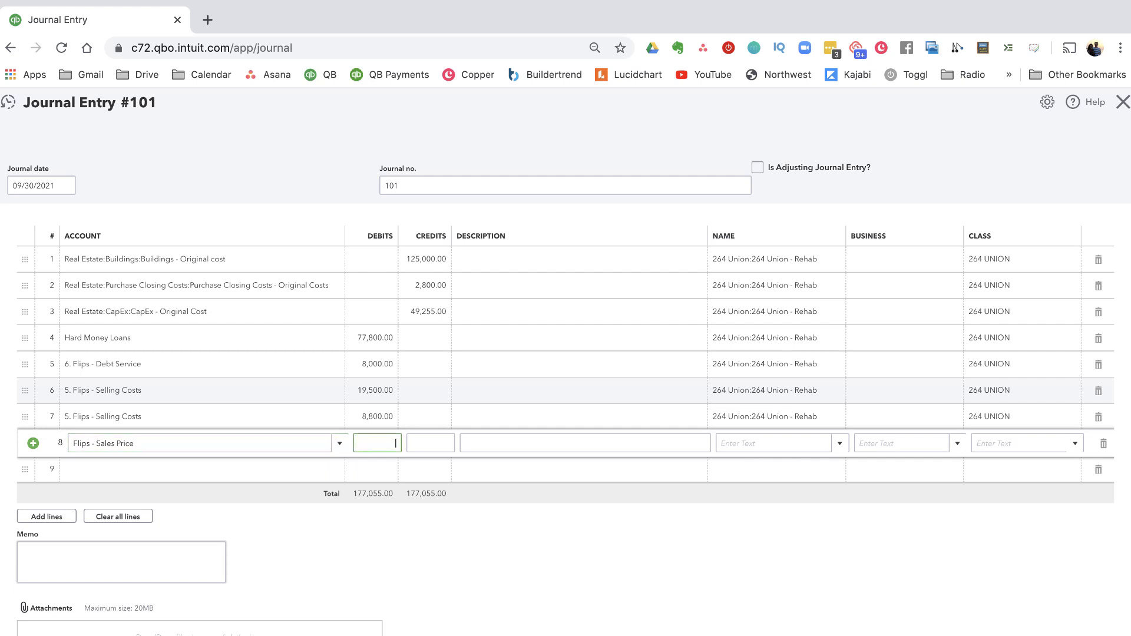
key(Tab)
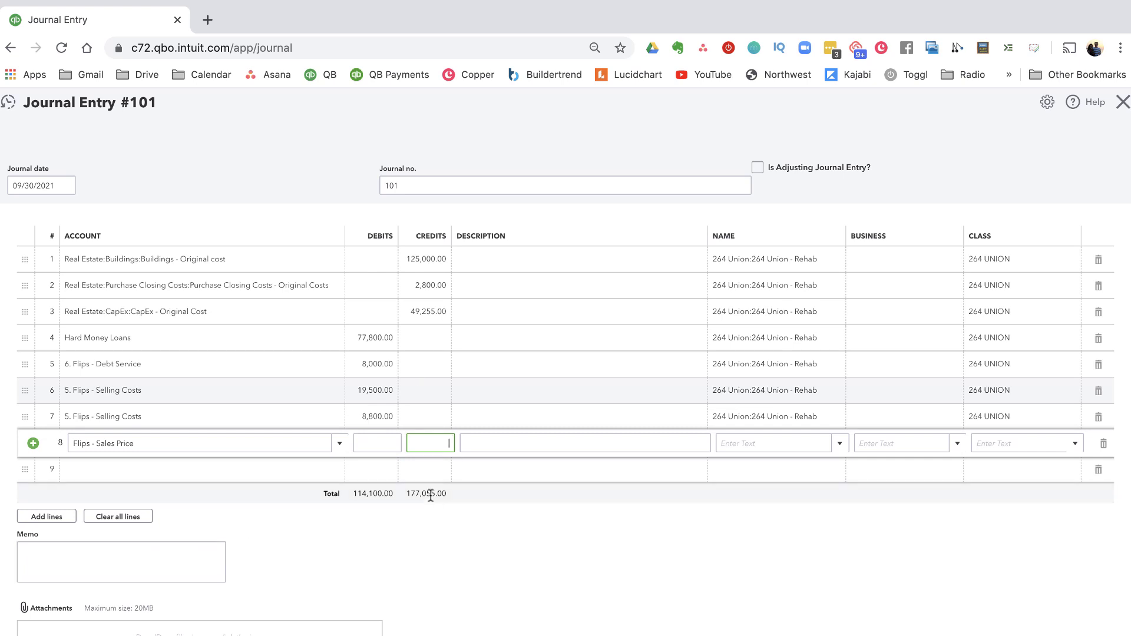
text(325000)
text(17705)
text(5)
key(Tab)
key(Tab)
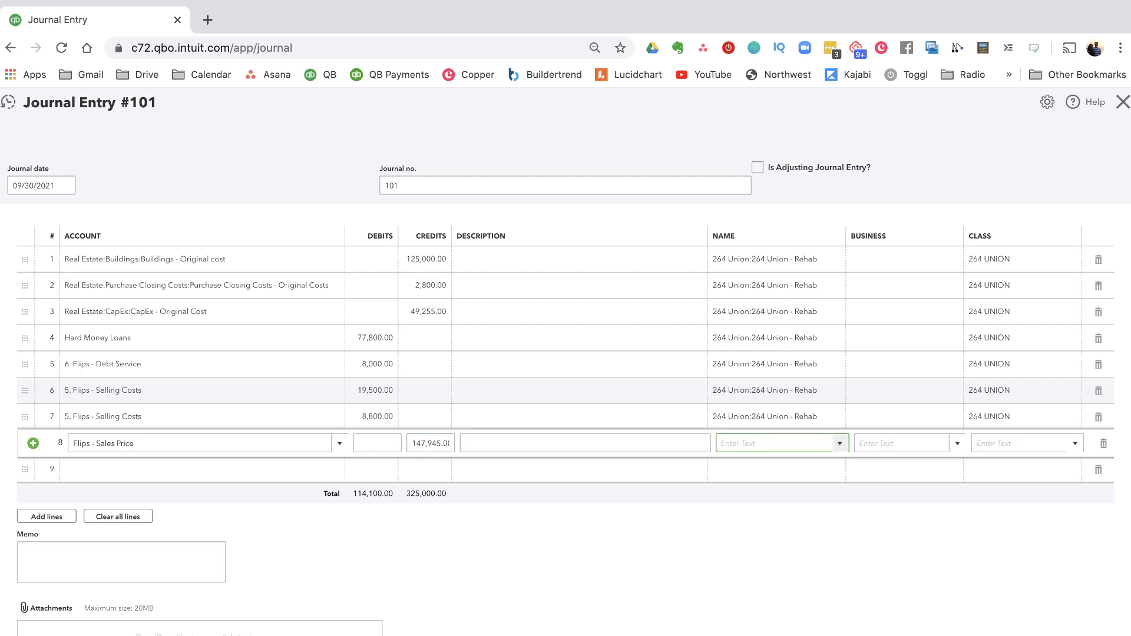
Assign the 264 Union - Rehab project and the 264 UNION class to the Flips - Sales Price line.
key(Tab)
key(shift+Tab)
text(264)
click(731, 510)
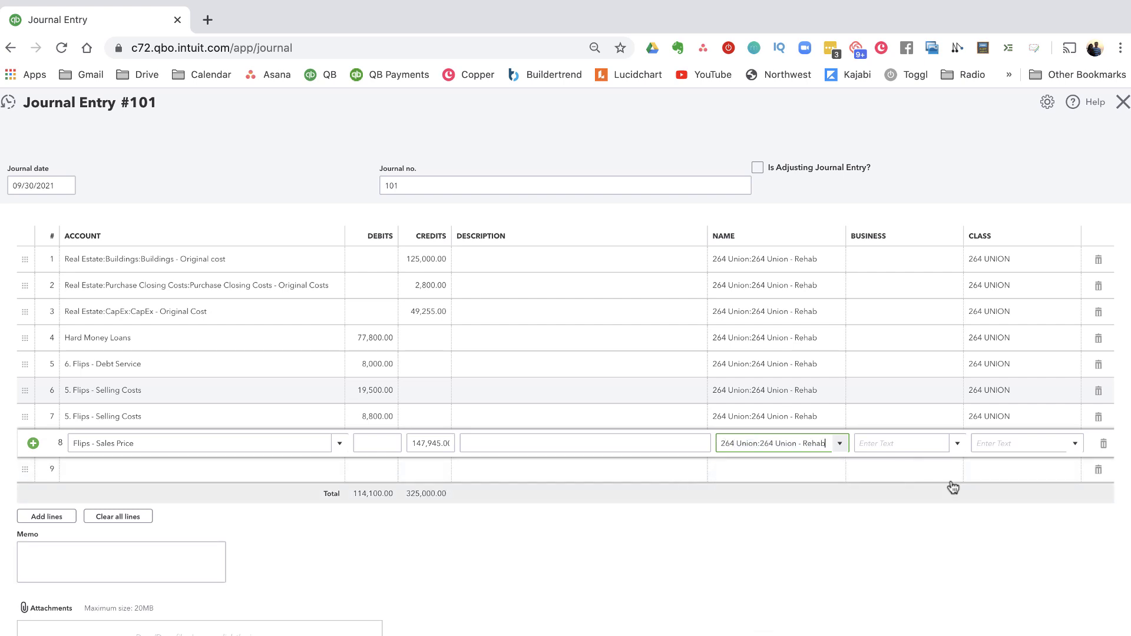
click(1016, 449)
text(264 UNION)
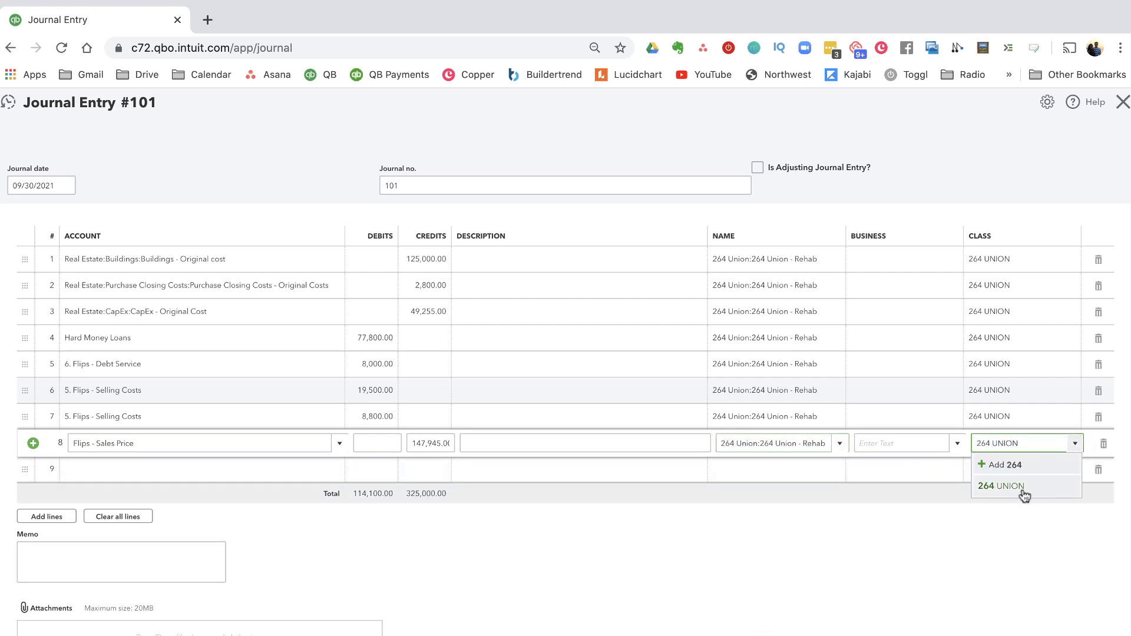
click(1022, 487)
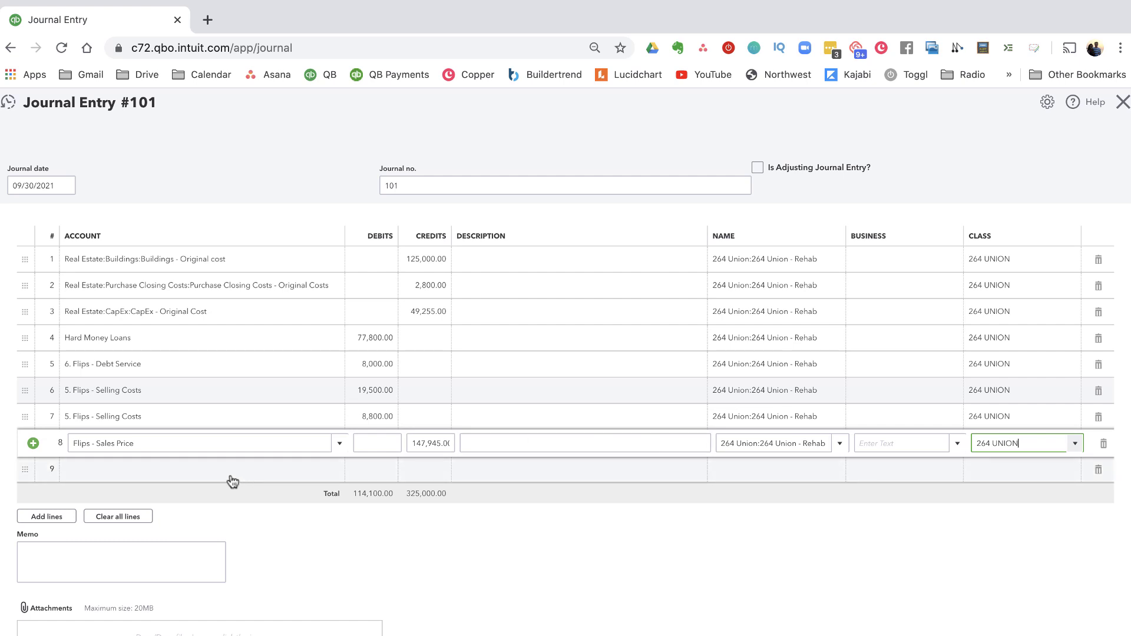
Add a ninth line debiting 80,000 to the ID Prop Mgmt Checking account.
click(245, 445)
key(Tab)
key(Tab)
key(Tab)
key(Tab)
key(Tab)
key(Tab)
key(Tab)
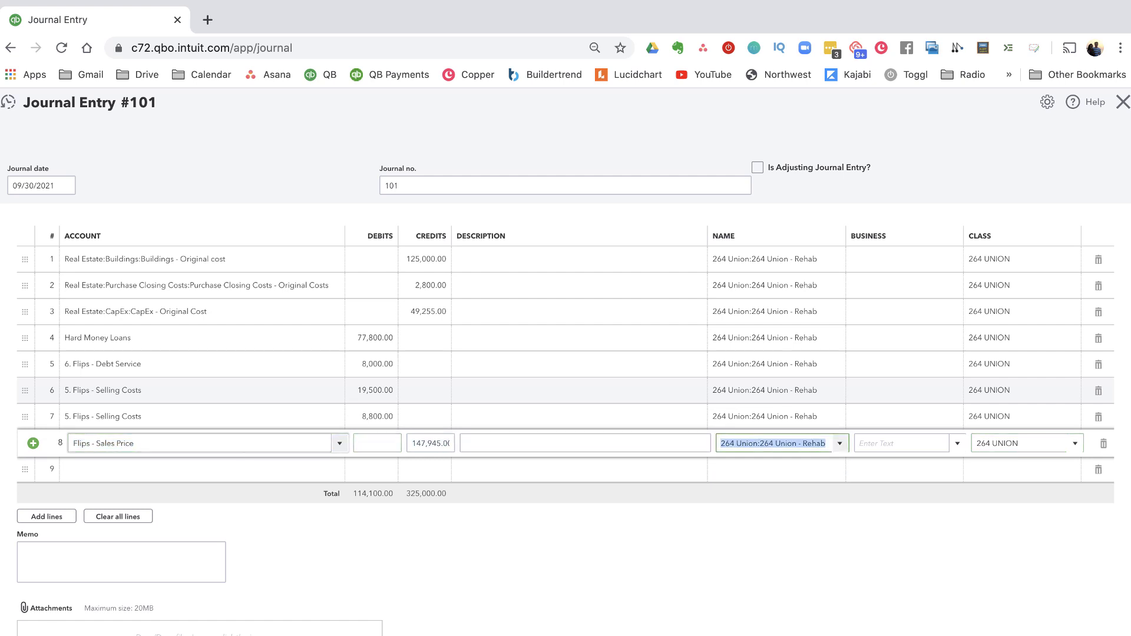
key(Tab)
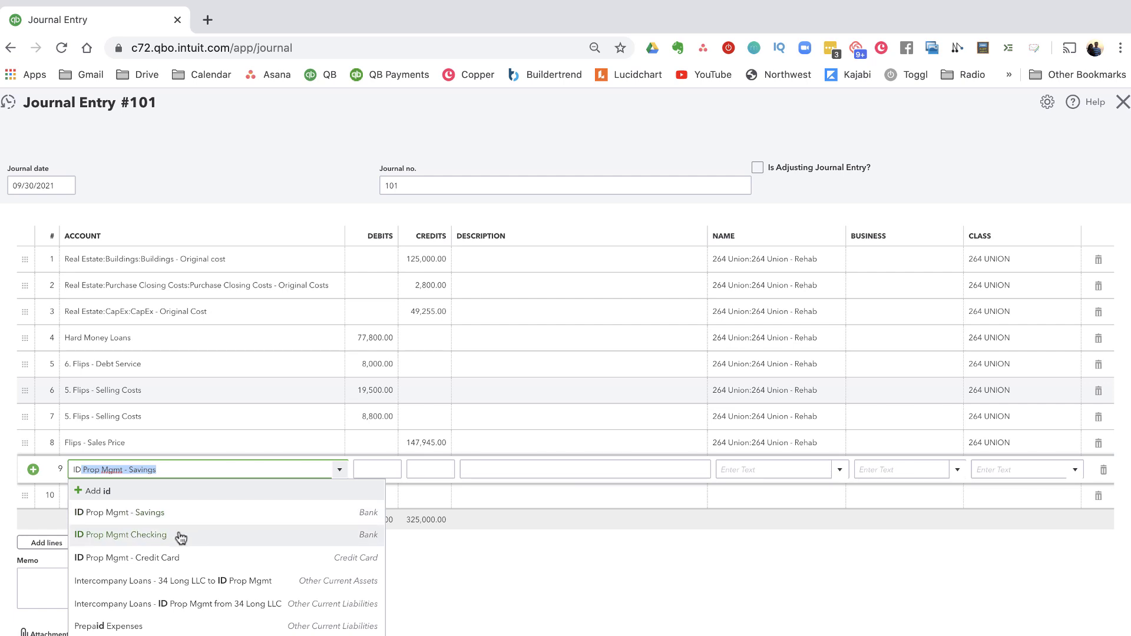
click(179, 535)
key(Tab)
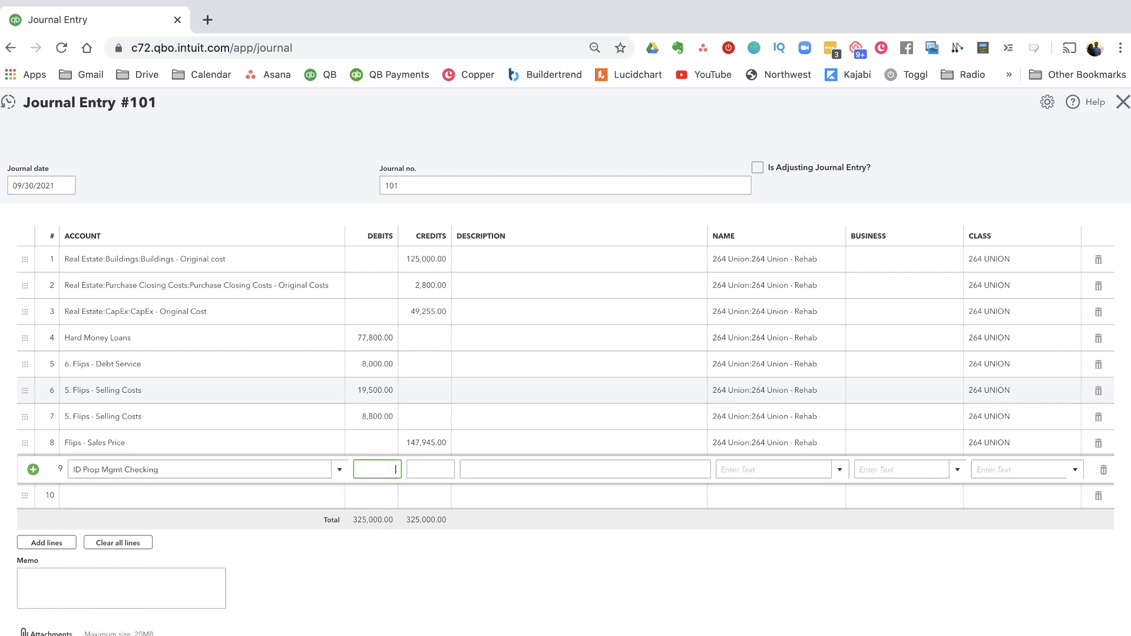
key(super+a)
text(80,000)
Assign the 264 Union - Rehab project and the 264 UNION class to the 80,000 checking line.
key(Tab)
key(Tab)
key(Tab)
text(26)
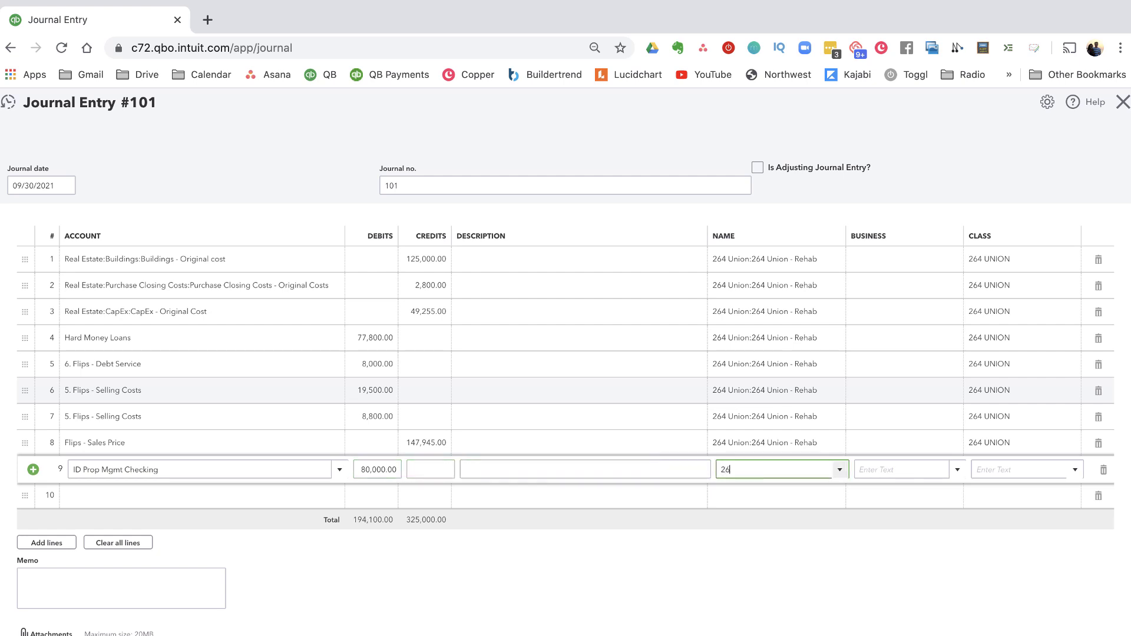
click(868, 537)
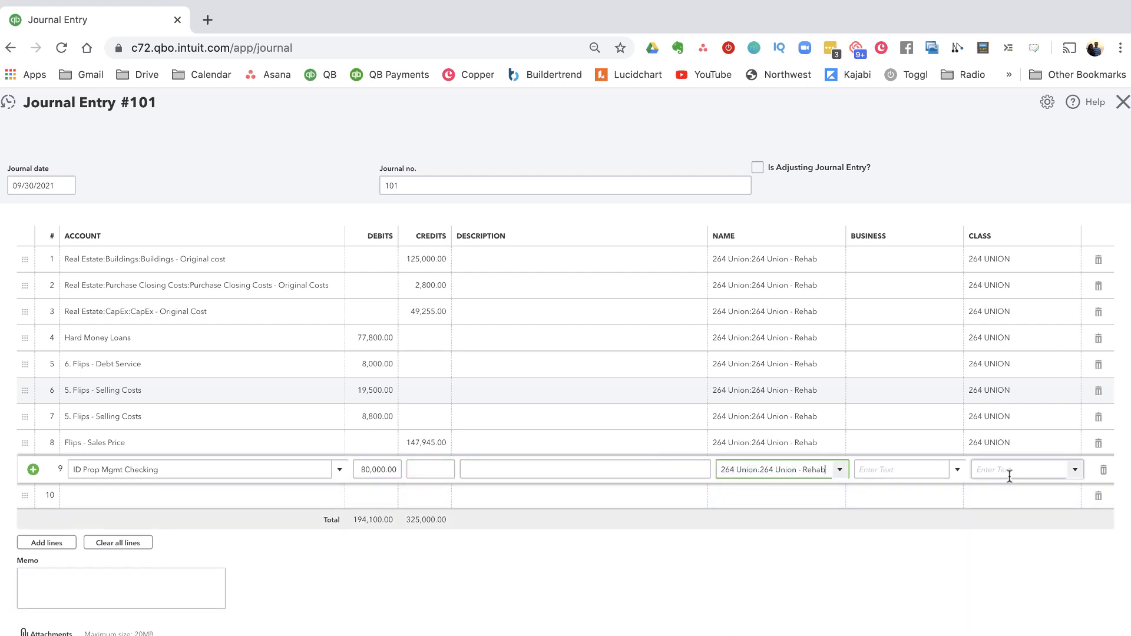
click(1010, 476)
text(264 UNION)
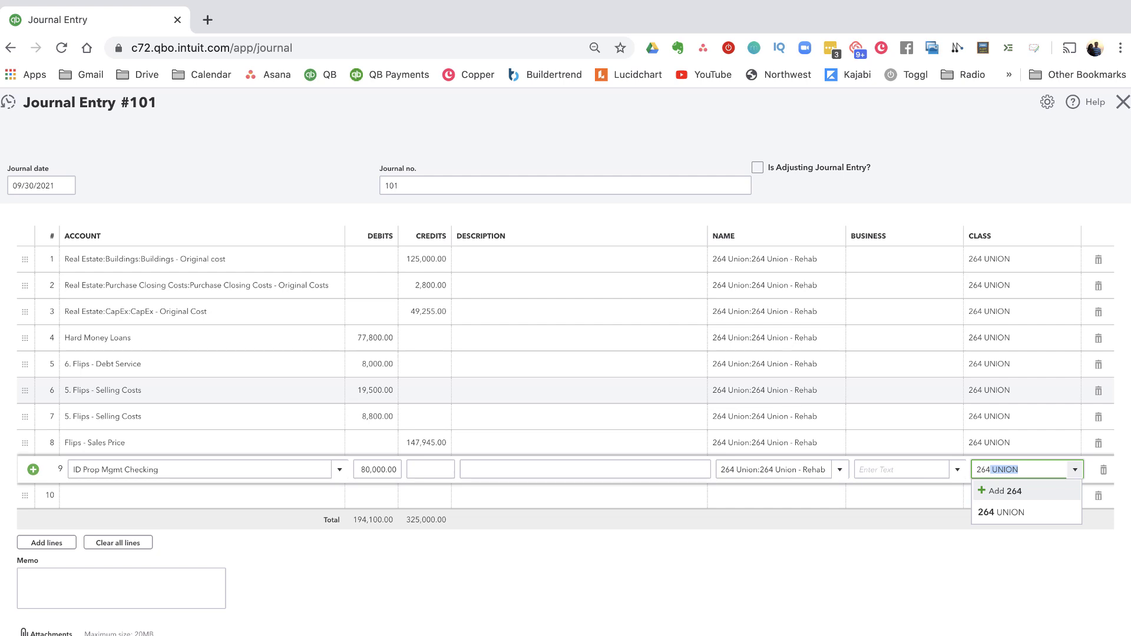
key(Tab)
key(Tab)
Start creating a new account named Seller Financing - 264 Union from the tenth line.
click(200, 496)
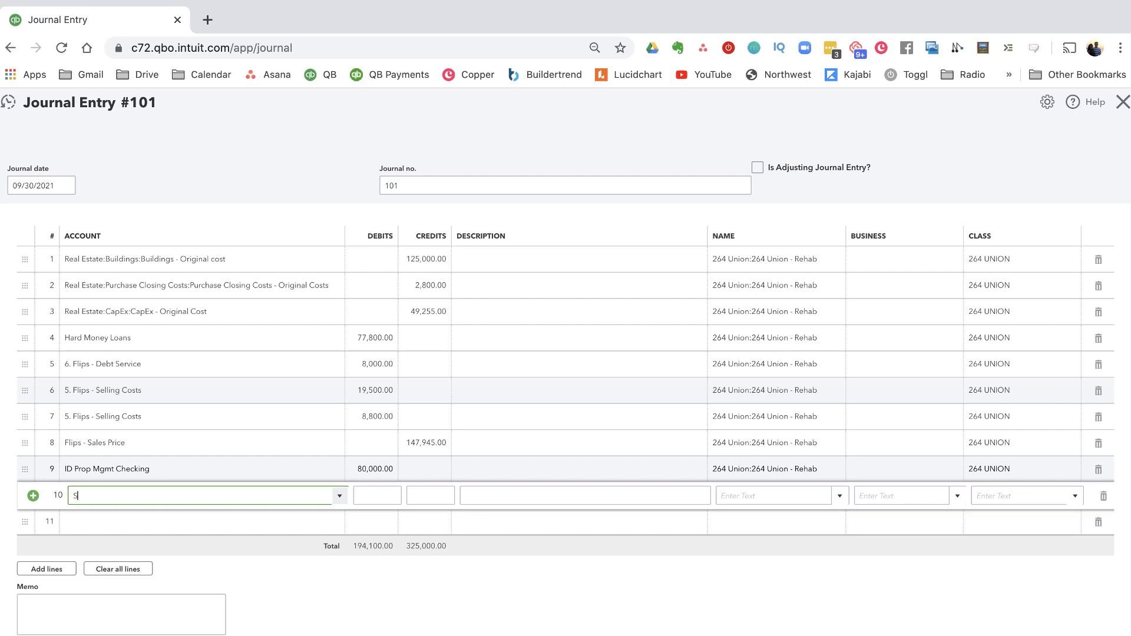
text(ller)
key(BackSpace)
text(e)
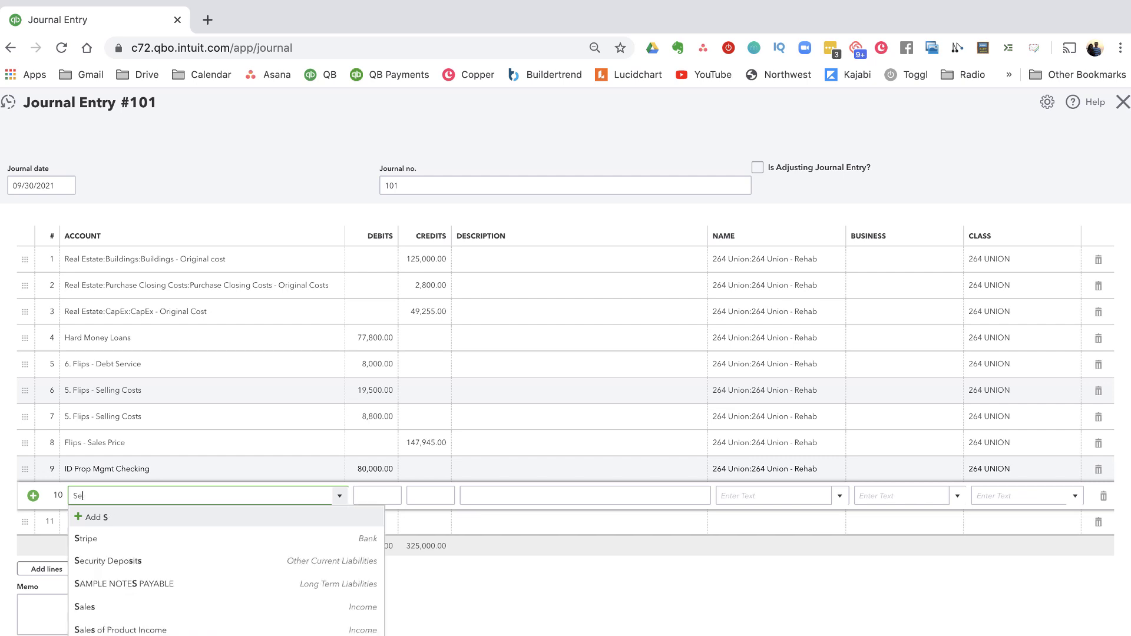
text(ller financ)
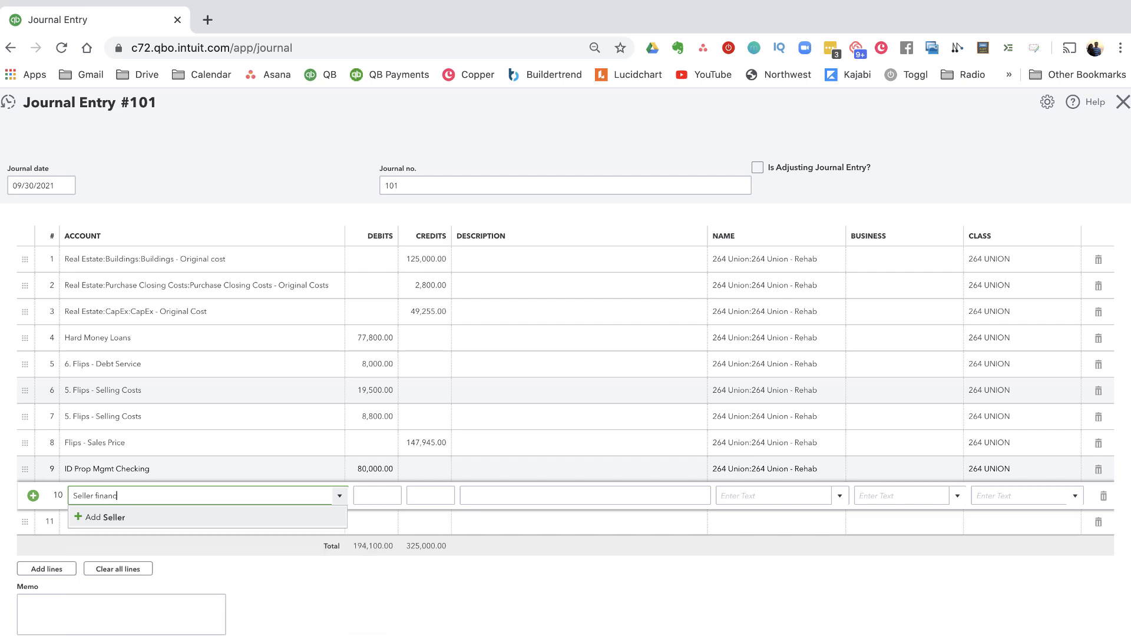
text(ing - 264 Union)
click(321, 523)
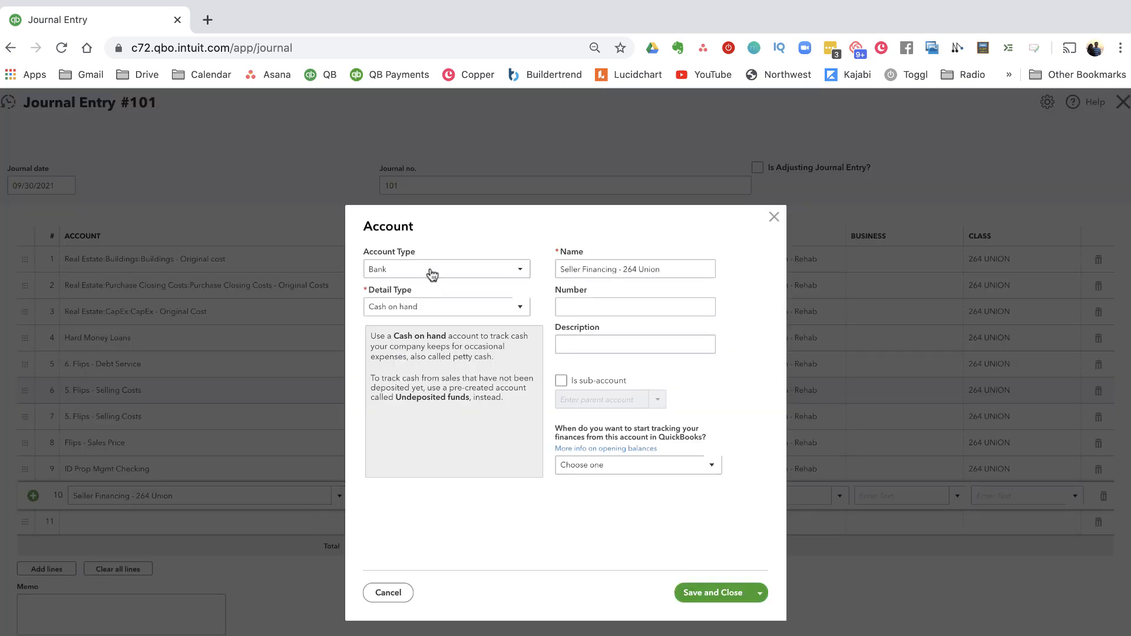
Set the new account's type to Other Assets with detail type Other Long-term Assets, and save it.
click(432, 275)
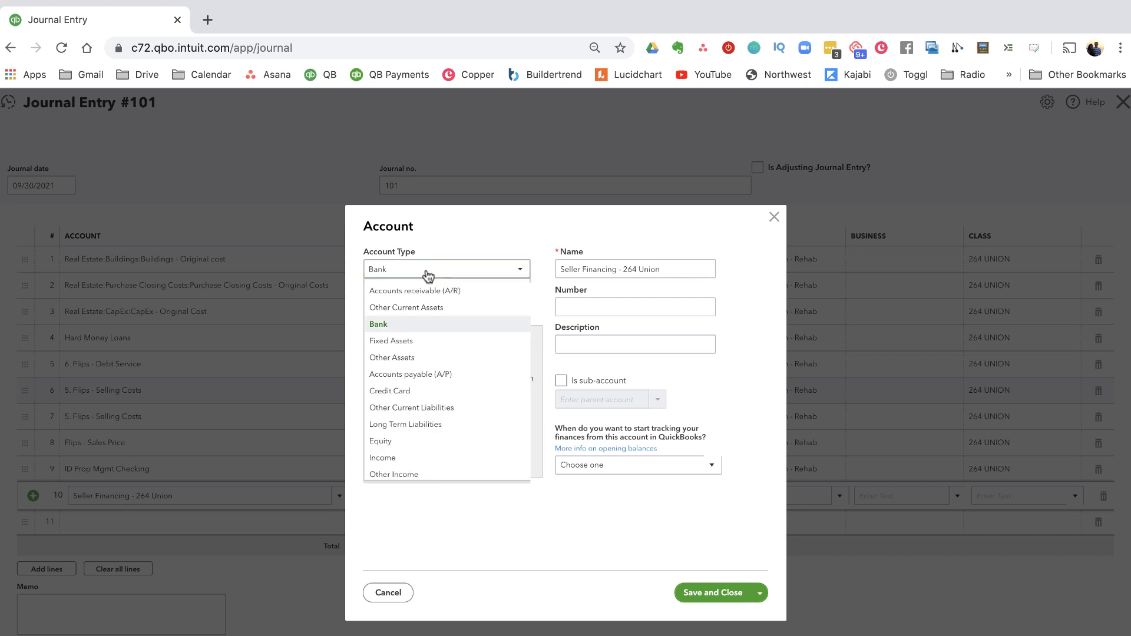
click(423, 358)
click(424, 306)
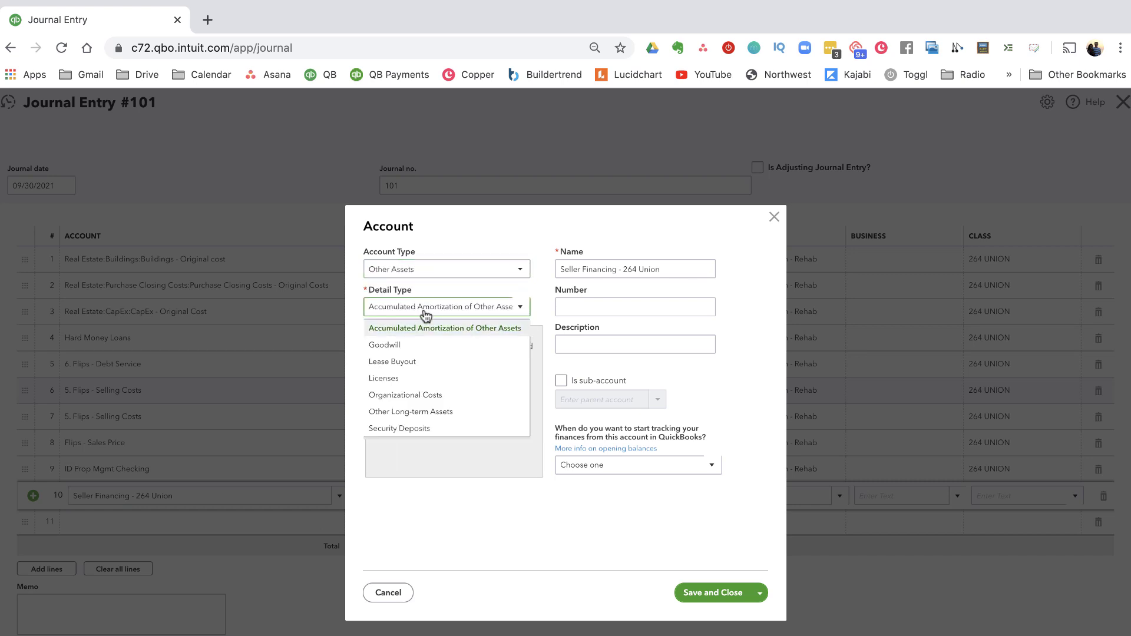
click(421, 273)
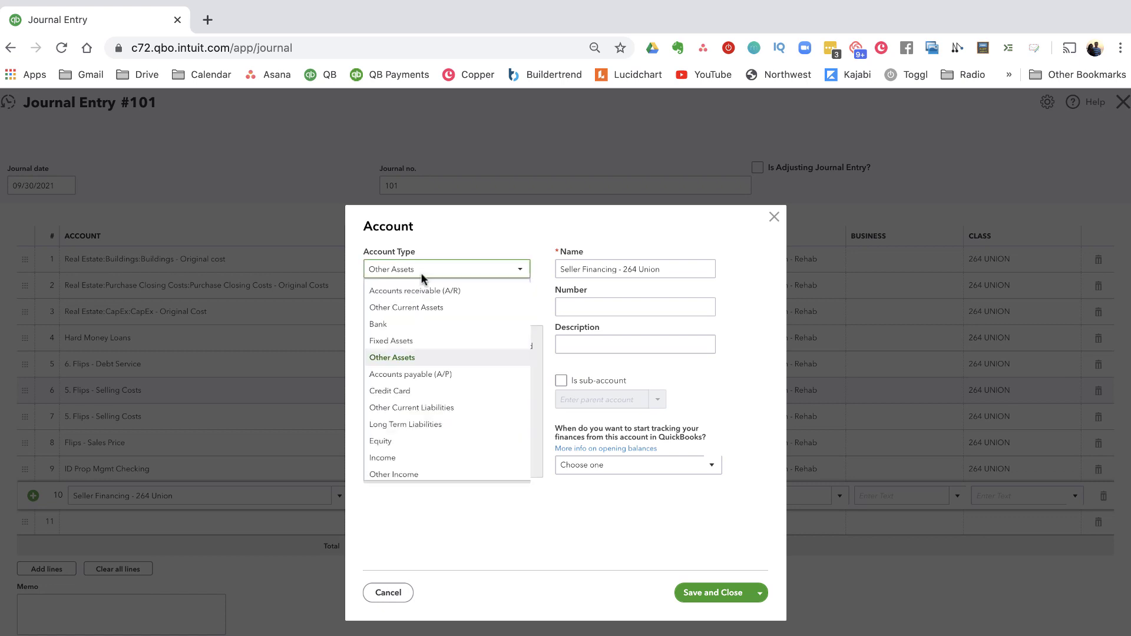
click(420, 357)
click(404, 307)
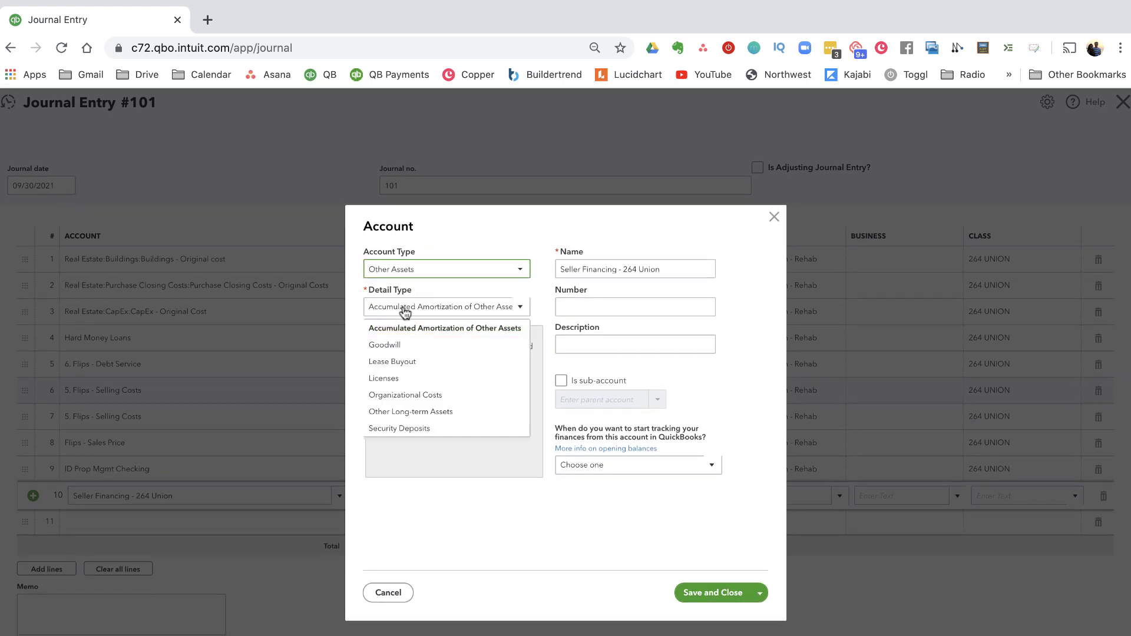
click(428, 412)
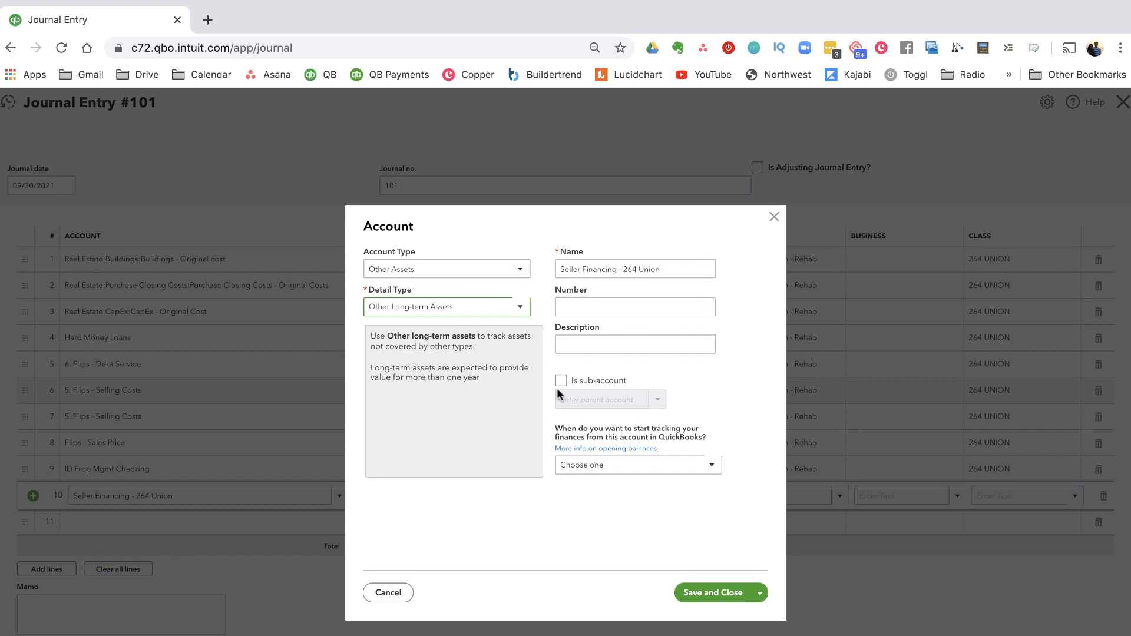
click(712, 589)
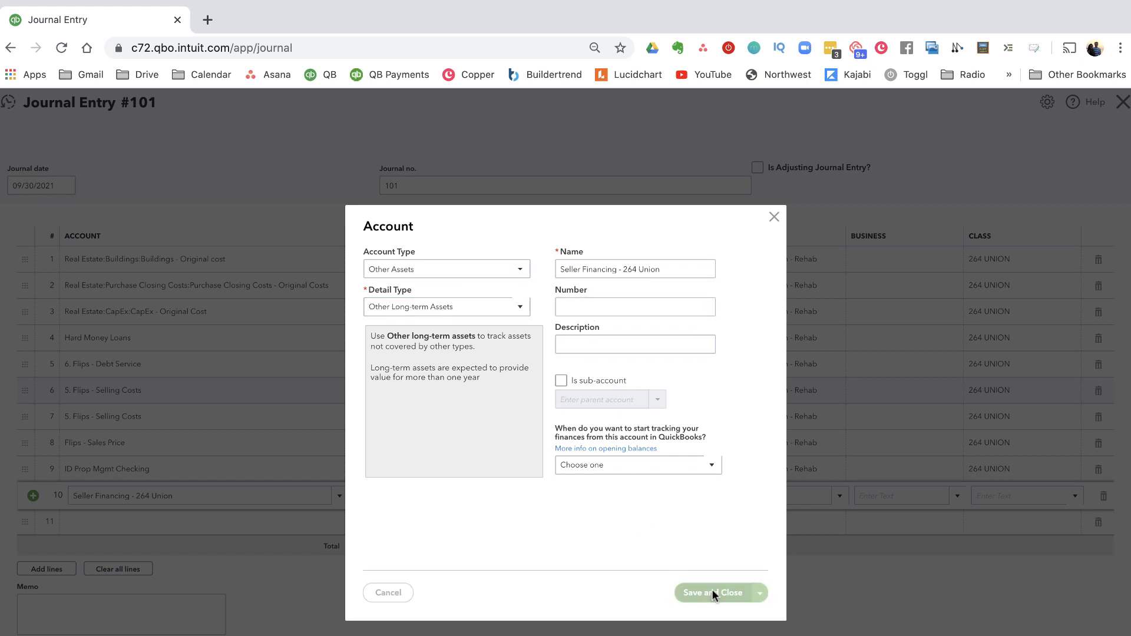
Assign the 264 Union - Rehab project and 264 UNION class to the 130,900 Seller Financing debit line, and save the journal entry.
click(378, 497)
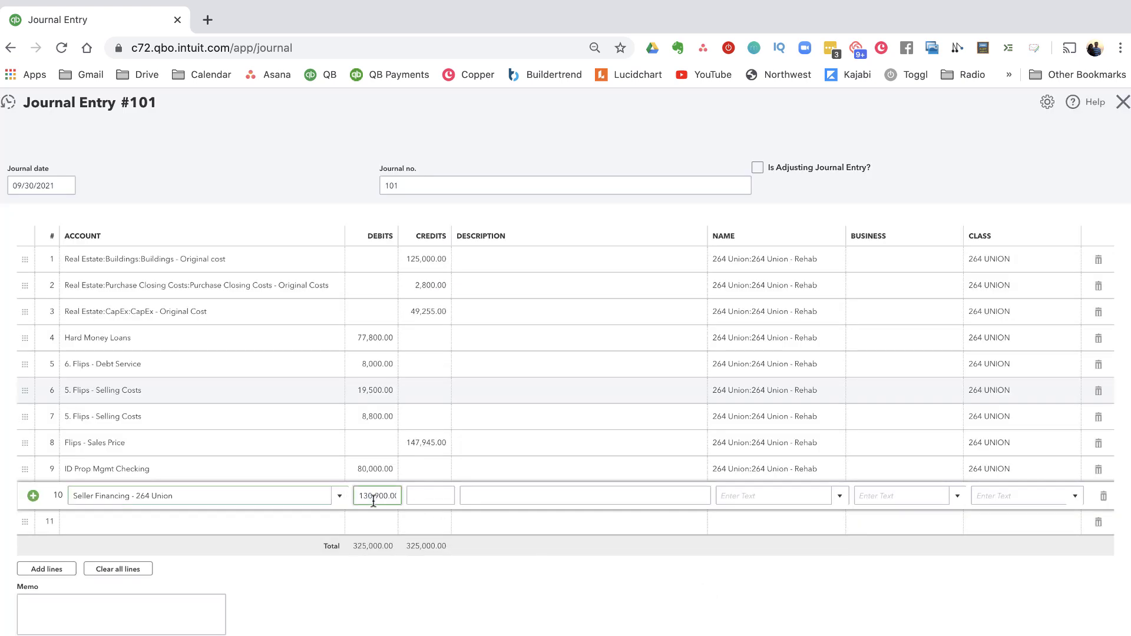
key(Tab)
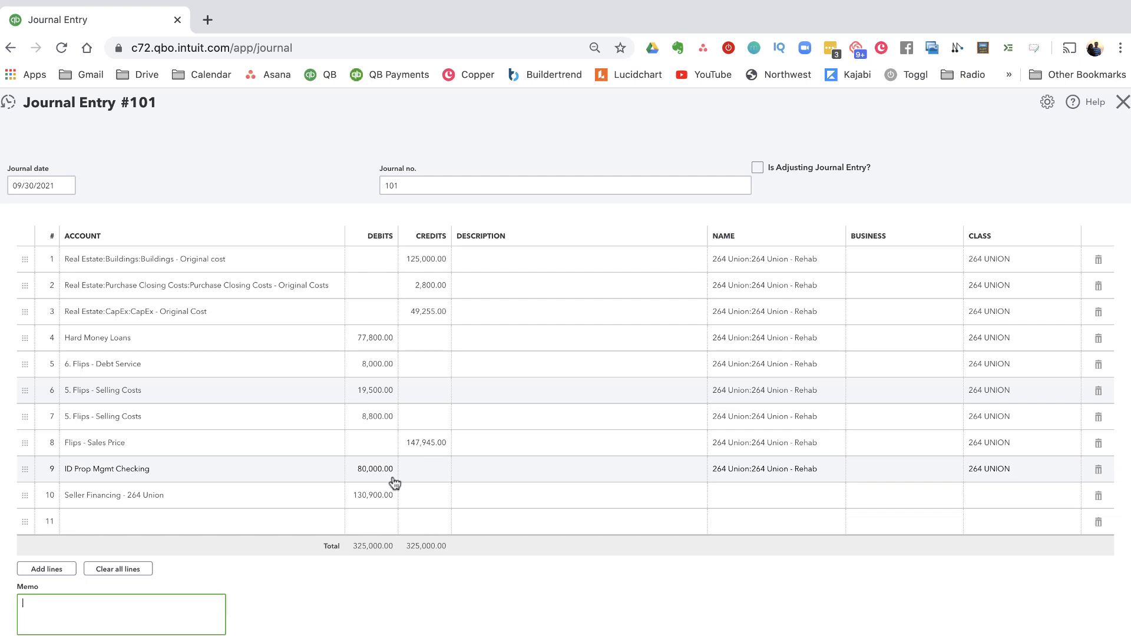
click(768, 498)
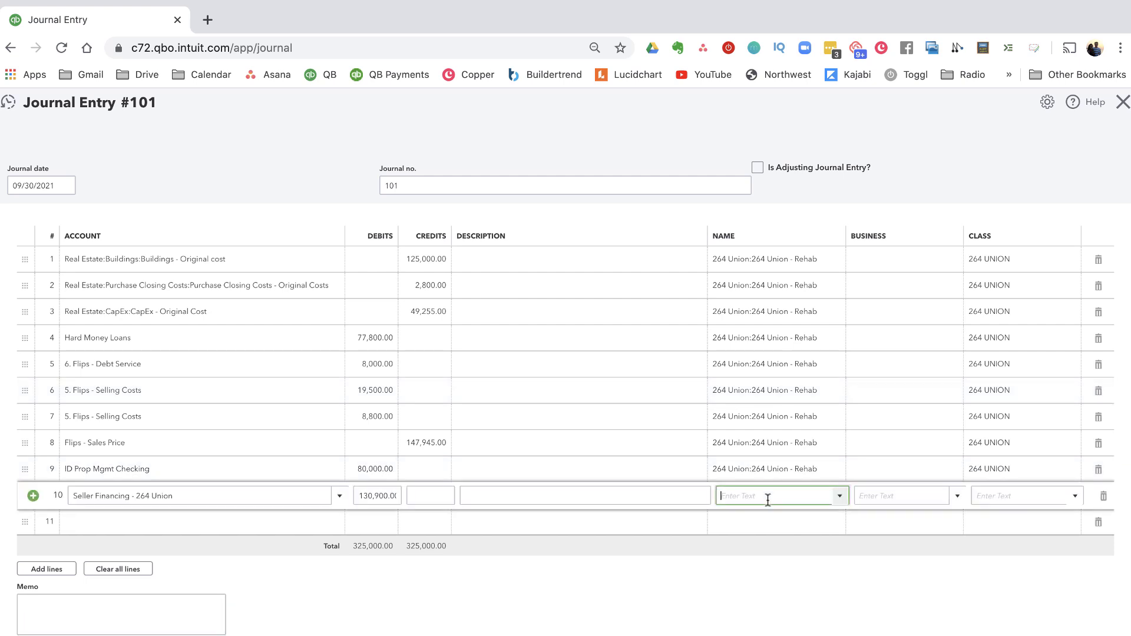
text(264)
click(810, 563)
click(979, 497)
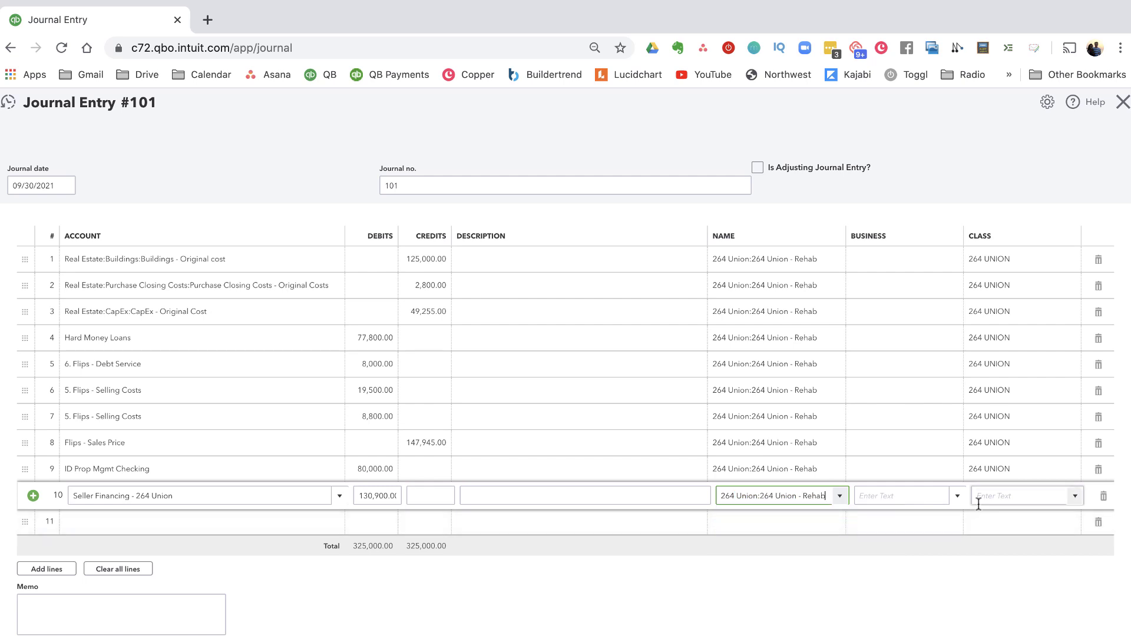
text(264)
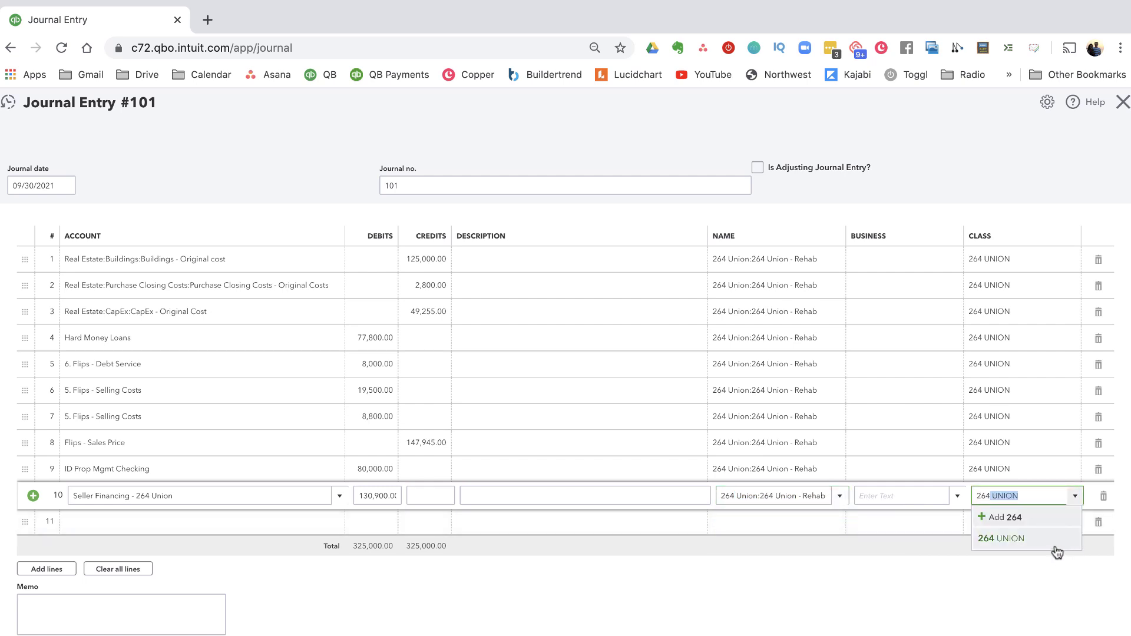
key(Tab)
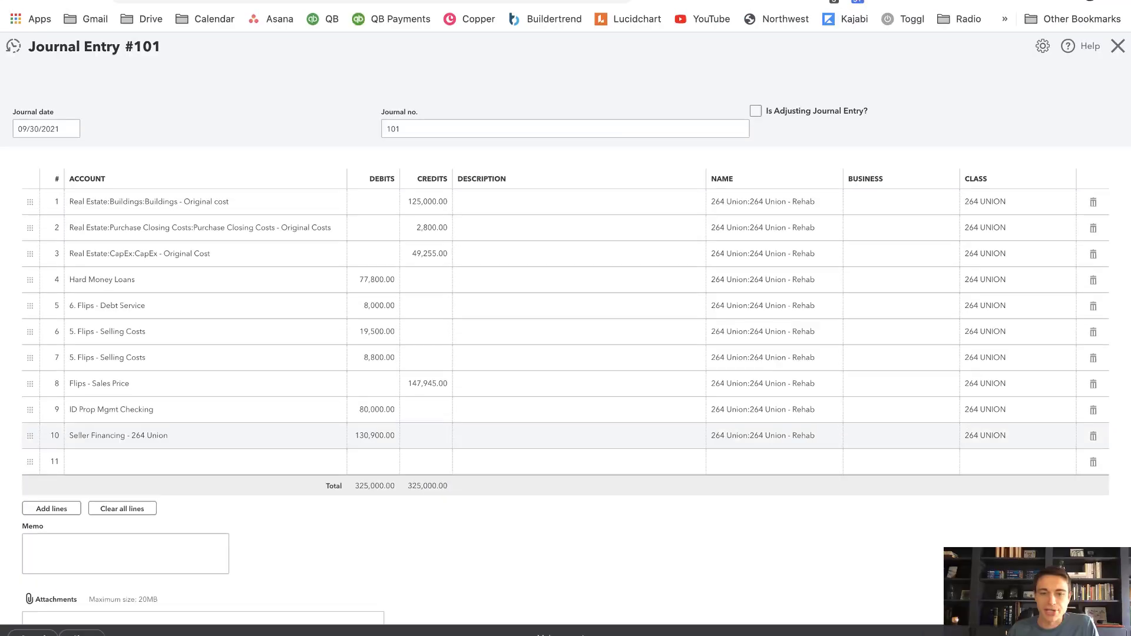
key(ctrl+alt+s)
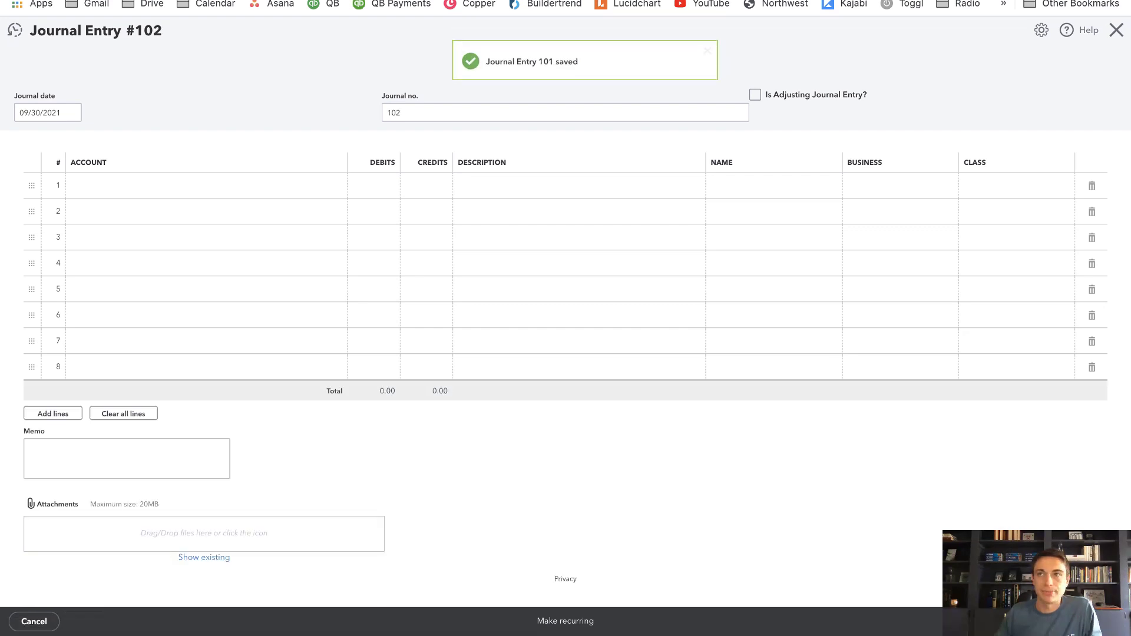
Review the all-dates balance sheet and open the 264 Union - Rehab project to check its income, costs and profit.
scroll(942, 457, down, 3)
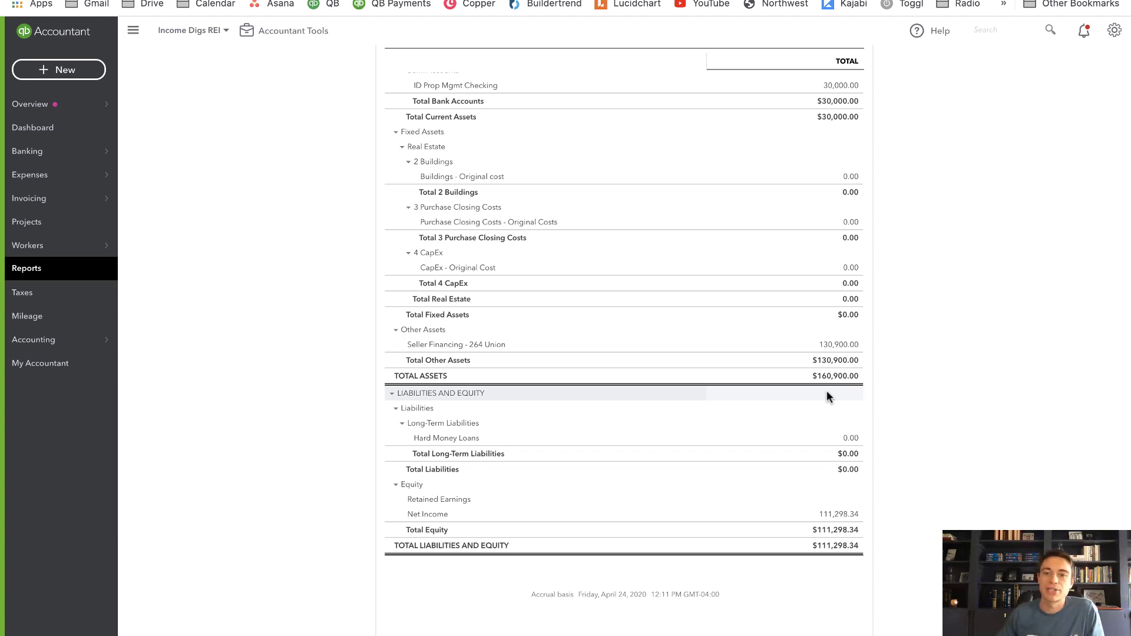
scroll(827, 392, up, 2)
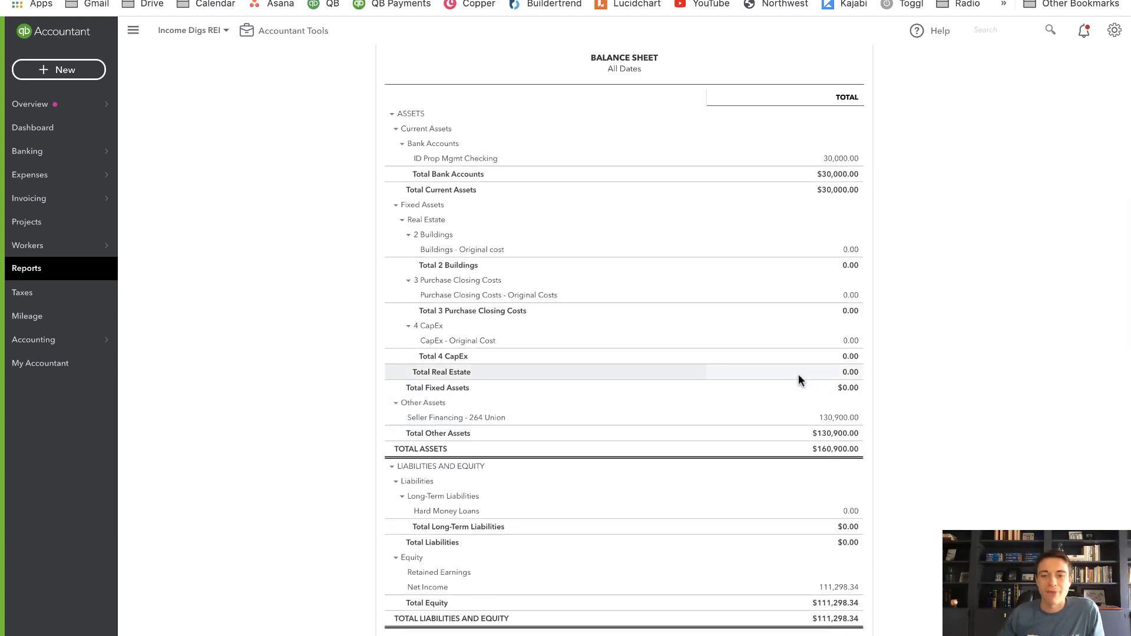
scroll(733, 465, down, 2)
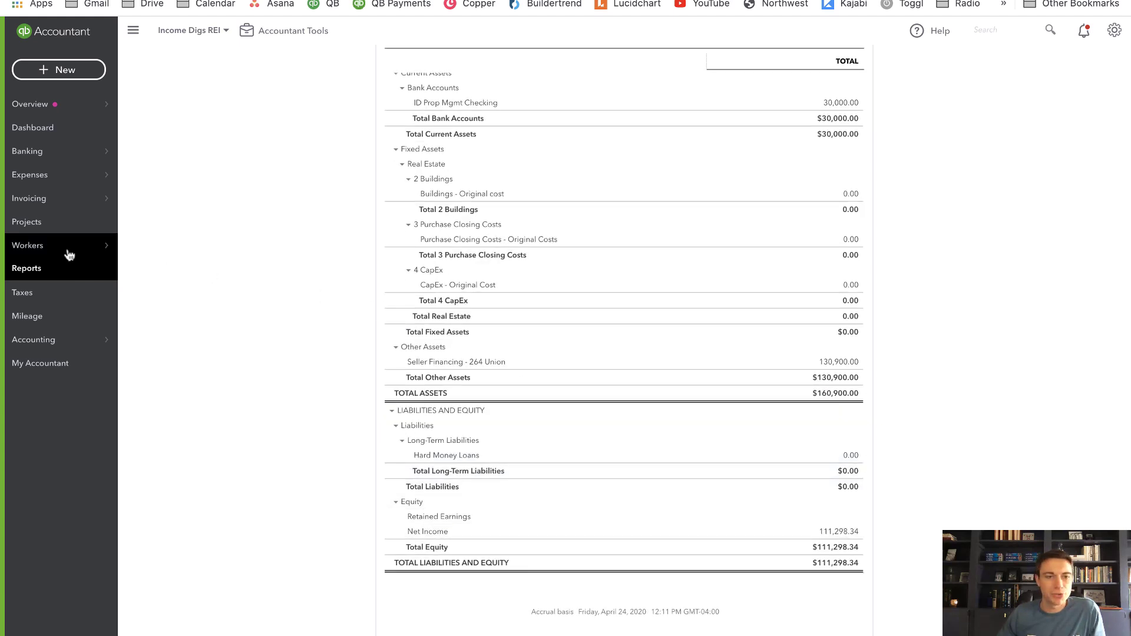
click(58, 227)
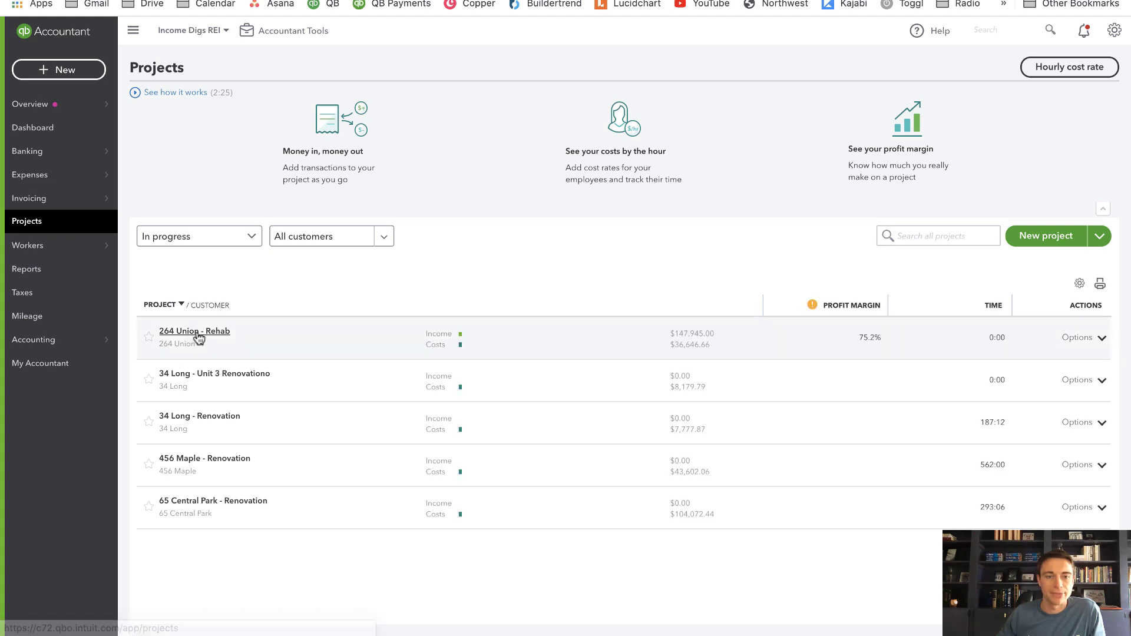
click(196, 334)
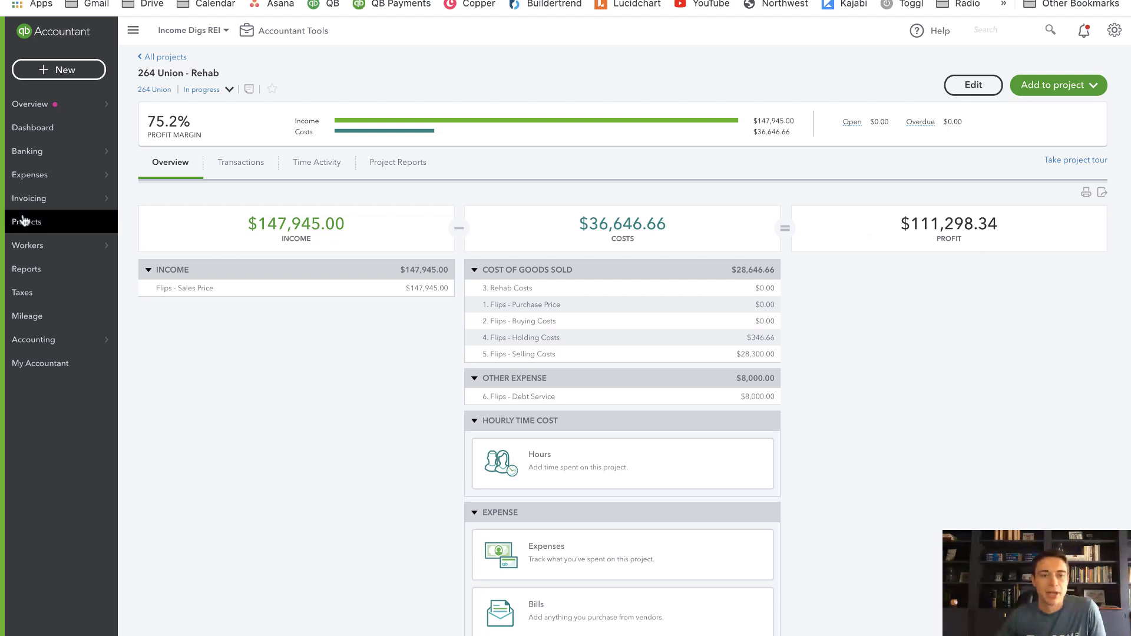
Open the Balance Sheet -next year custom report.
click(45, 277)
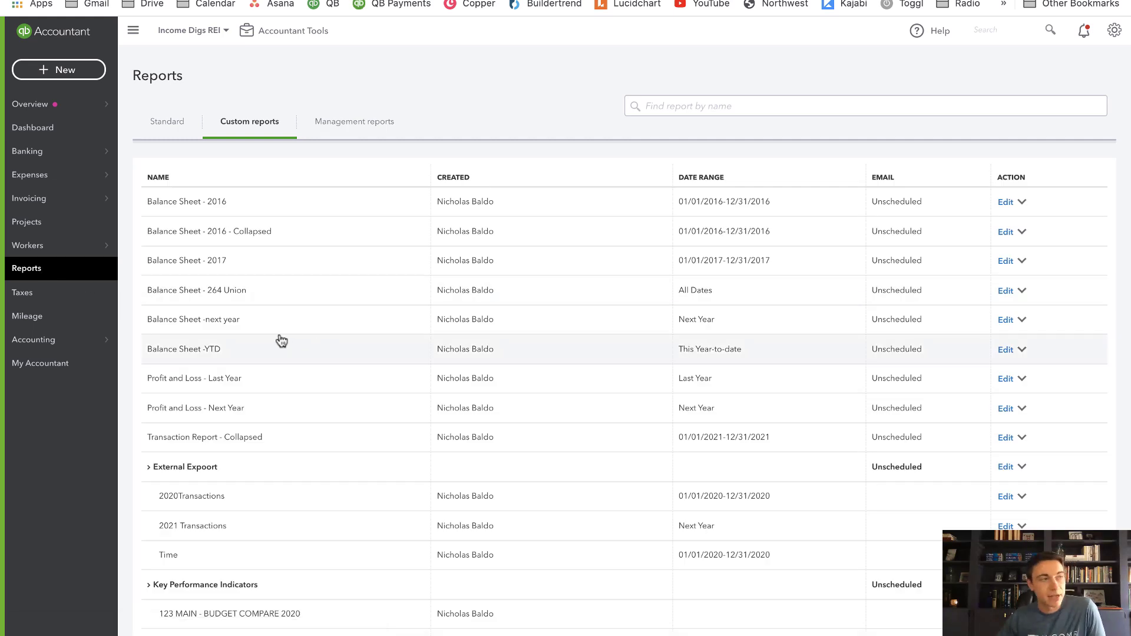
click(217, 321)
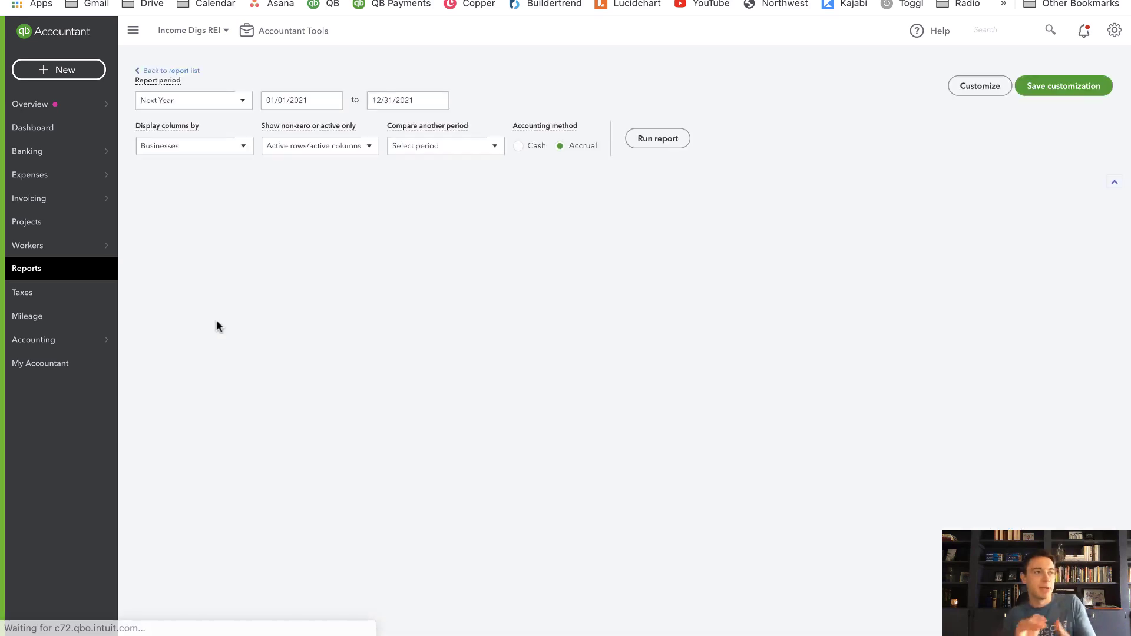